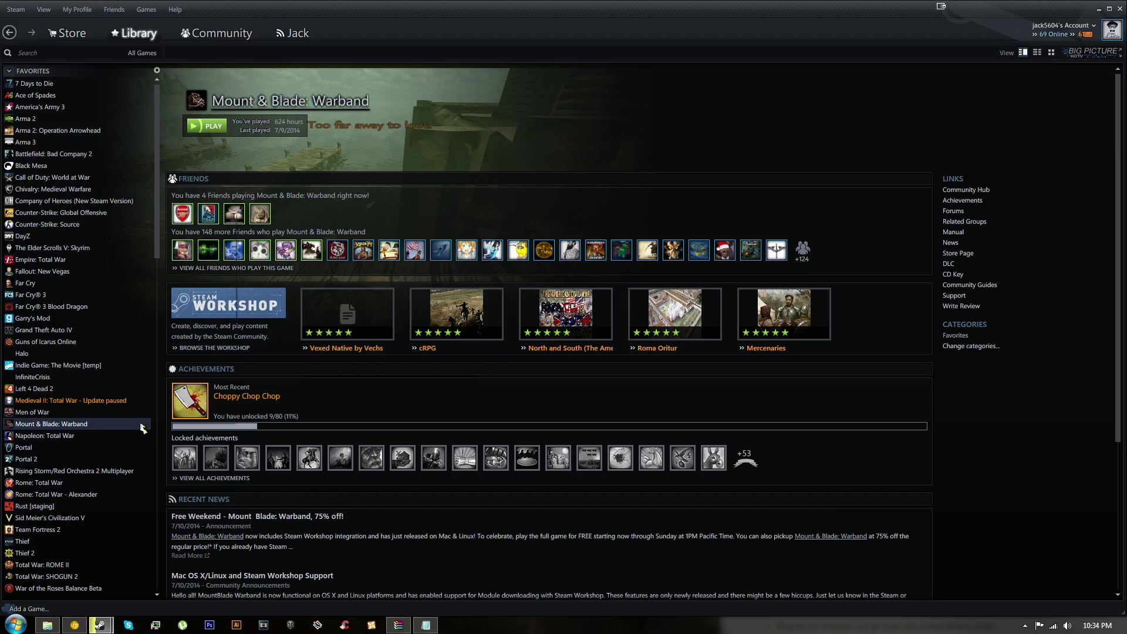
Browse the local files of Mount & Blade: Warband from the game's properties
{"action": "right_click", "coordinate": [142, 424]}
{"action": "left_click", "coordinate": [170, 415]}
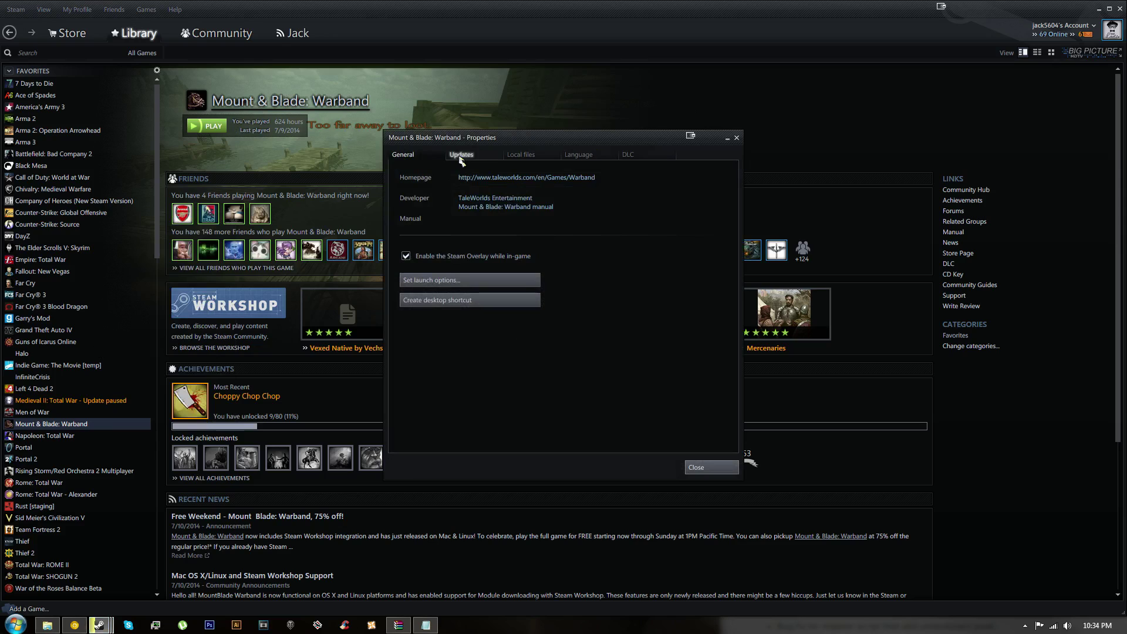
{"action": "left_click", "coordinate": [529, 155]}
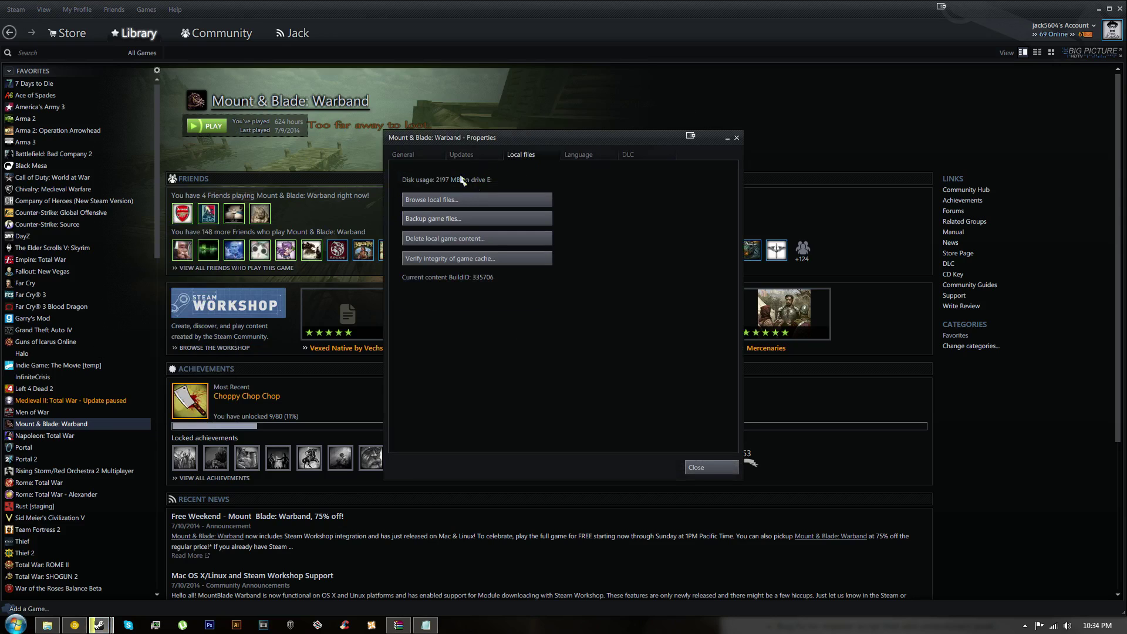
{"action": "left_click", "coordinate": [463, 202]}
{"action": "left_click_drag", "start_coordinate": [1126, 147], "coordinate": [474, 128]}
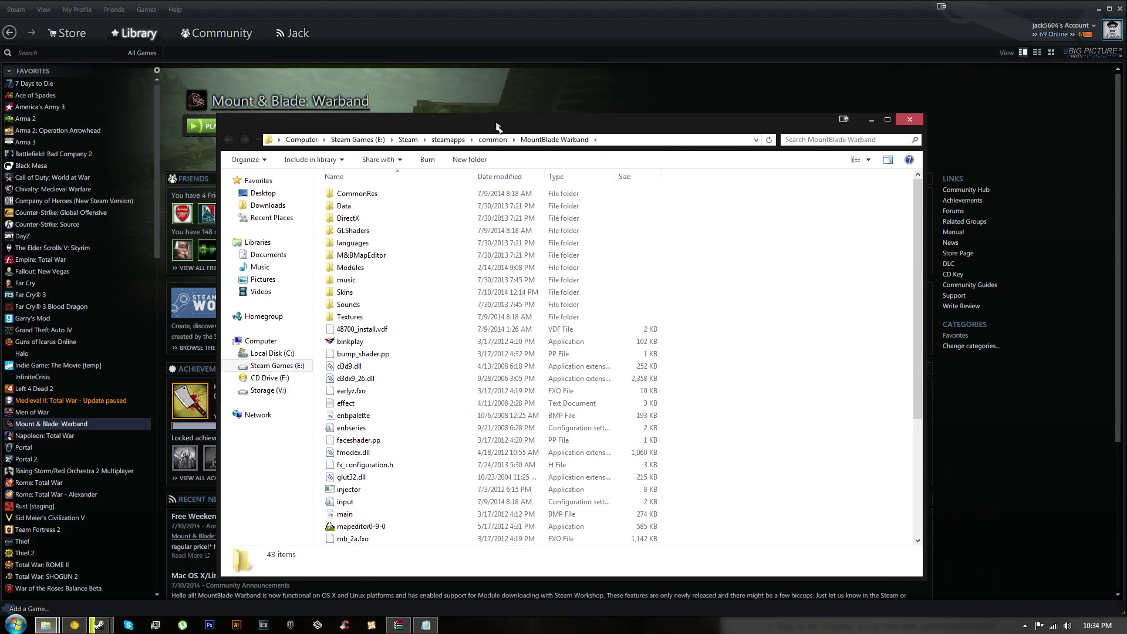
Open the Textures folder of the Napoleonic Wars module inside the game's Modules folder
{"action": "left_click", "coordinate": [368, 268]}
{"action": "double_click", "coordinate": [368, 268]}
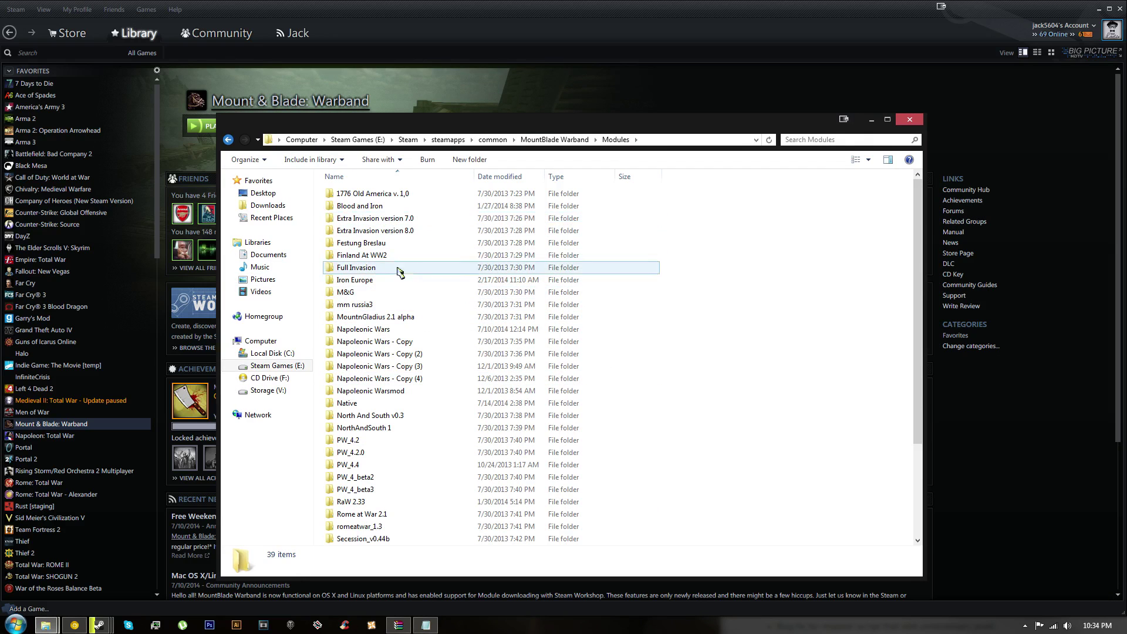
{"action": "double_click", "coordinate": [373, 331]}
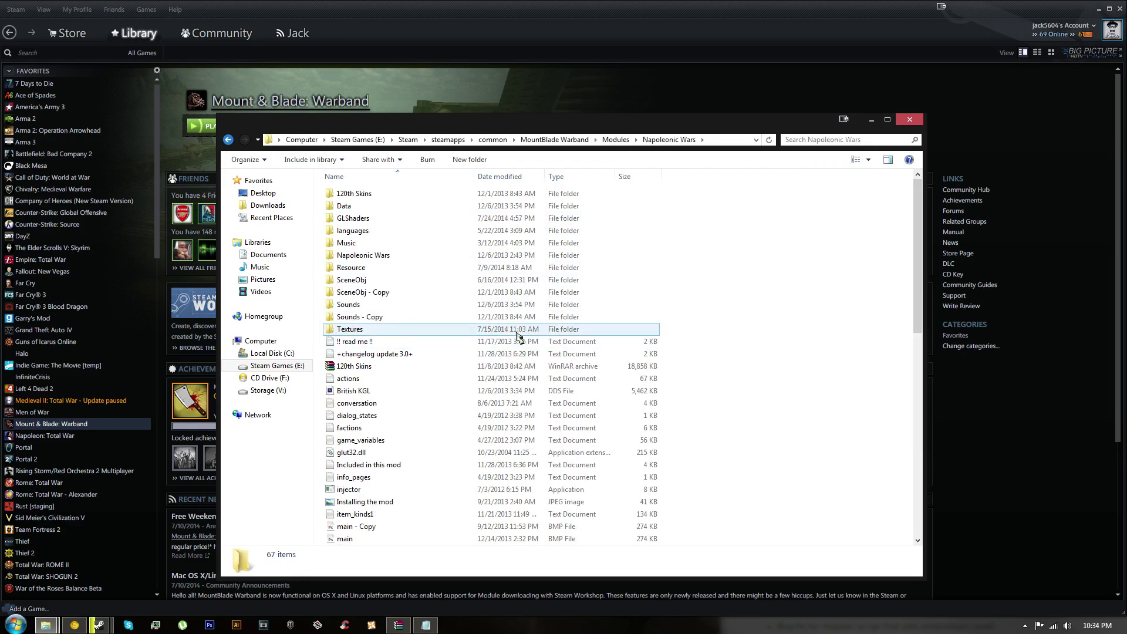
{"action": "double_click", "coordinate": [376, 333]}
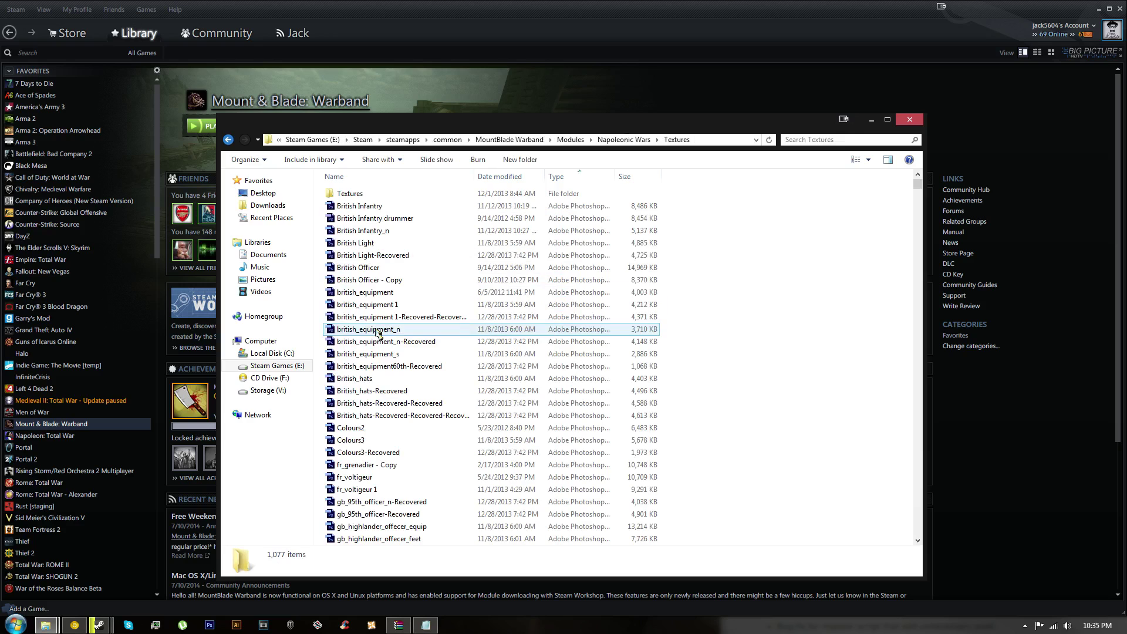
Find and select the British KGL DDS file in the Textures folder, and move the folder window aside
{"action": "scroll", "coordinate": [622, 364], "scroll_direction": "down", "scroll_amount": 10}
{"action": "scroll", "coordinate": [622, 368], "scroll_direction": "down", "scroll_amount": 20}
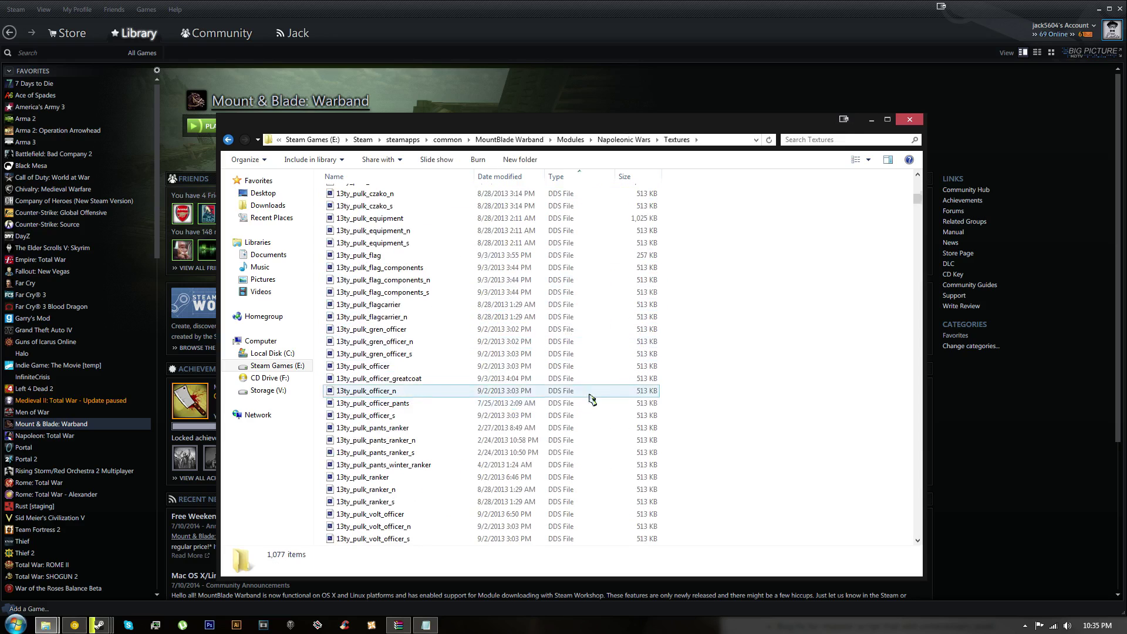
{"action": "scroll", "coordinate": [435, 431], "scroll_direction": "down", "scroll_amount": 15}
{"action": "scroll", "coordinate": [425, 433], "scroll_direction": "down", "scroll_amount": 20}
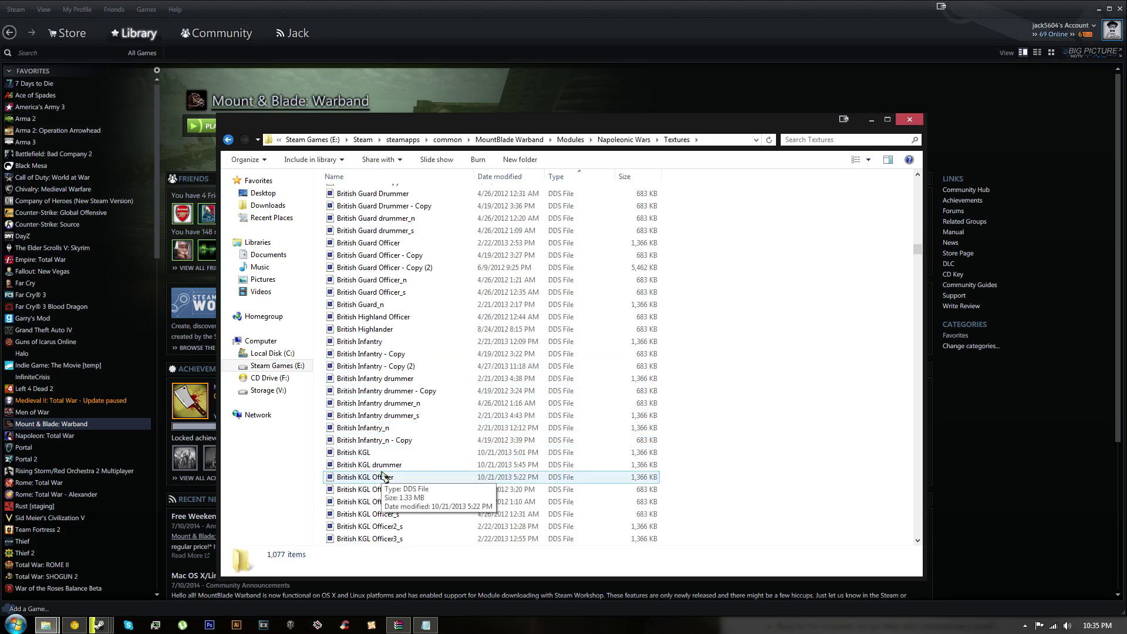
{"action": "left_click", "coordinate": [344, 457]}
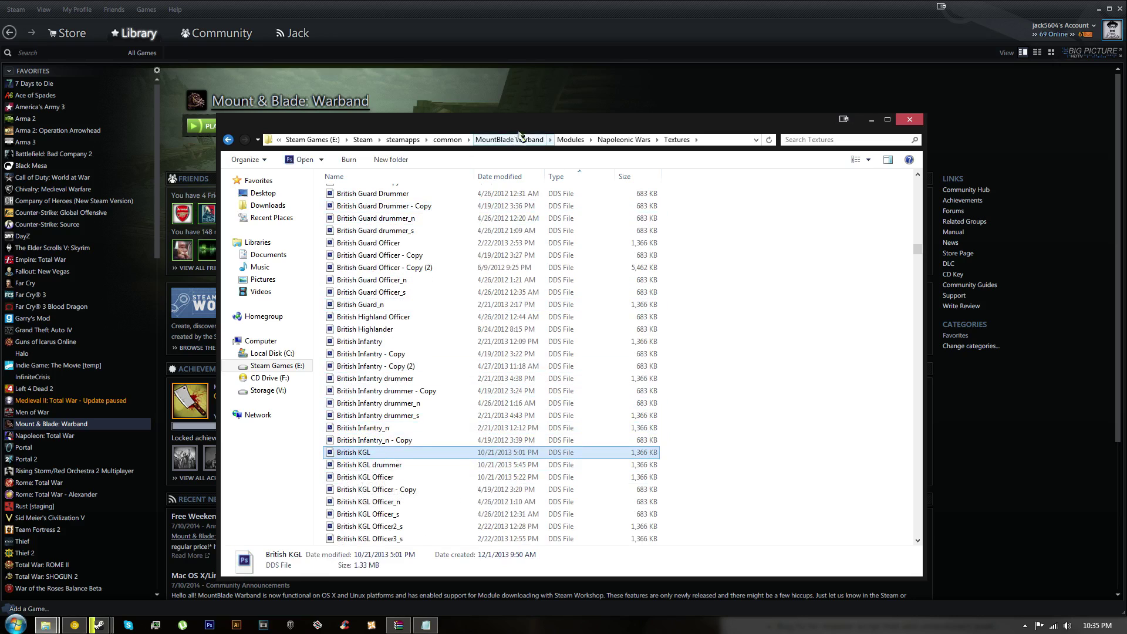
{"action": "left_click_drag", "start_coordinate": [522, 129], "coordinate": [771, 68]}
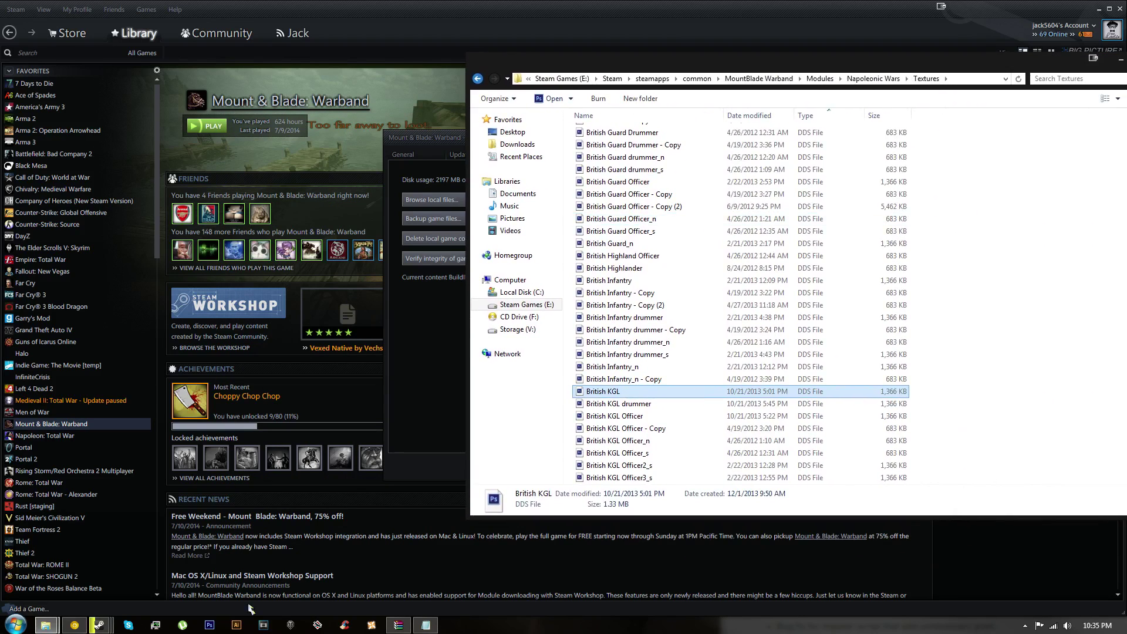
{"action": "right_click", "coordinate": [210, 625]}
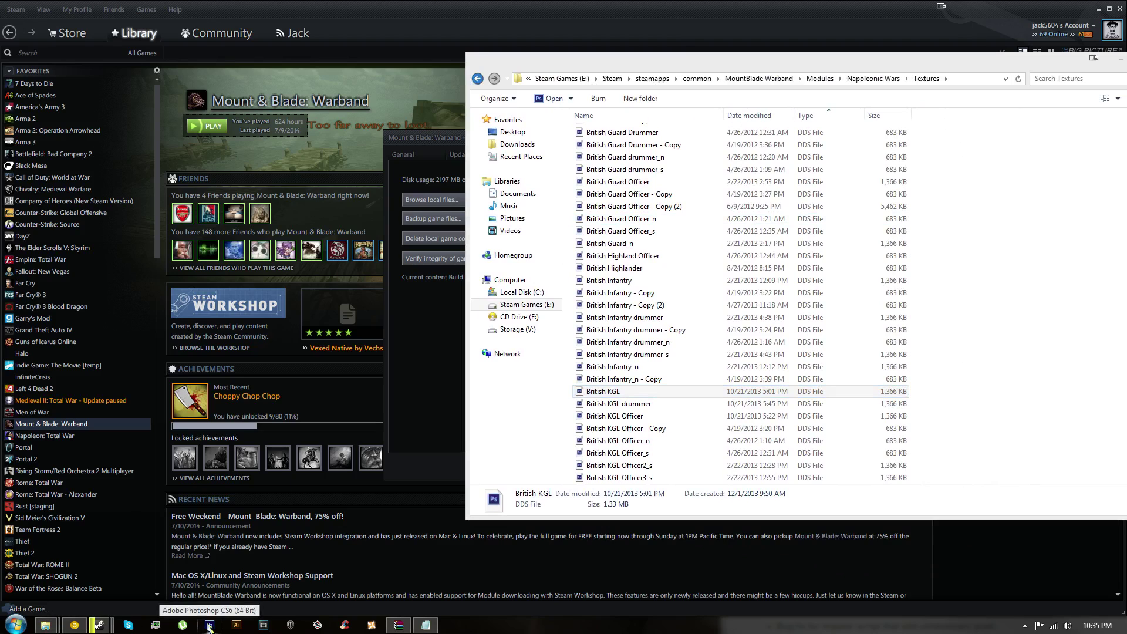
{"action": "left_click", "coordinate": [1032, 313]}
{"action": "left_click", "coordinate": [653, 381]}
{"action": "left_click", "coordinate": [681, 388]}
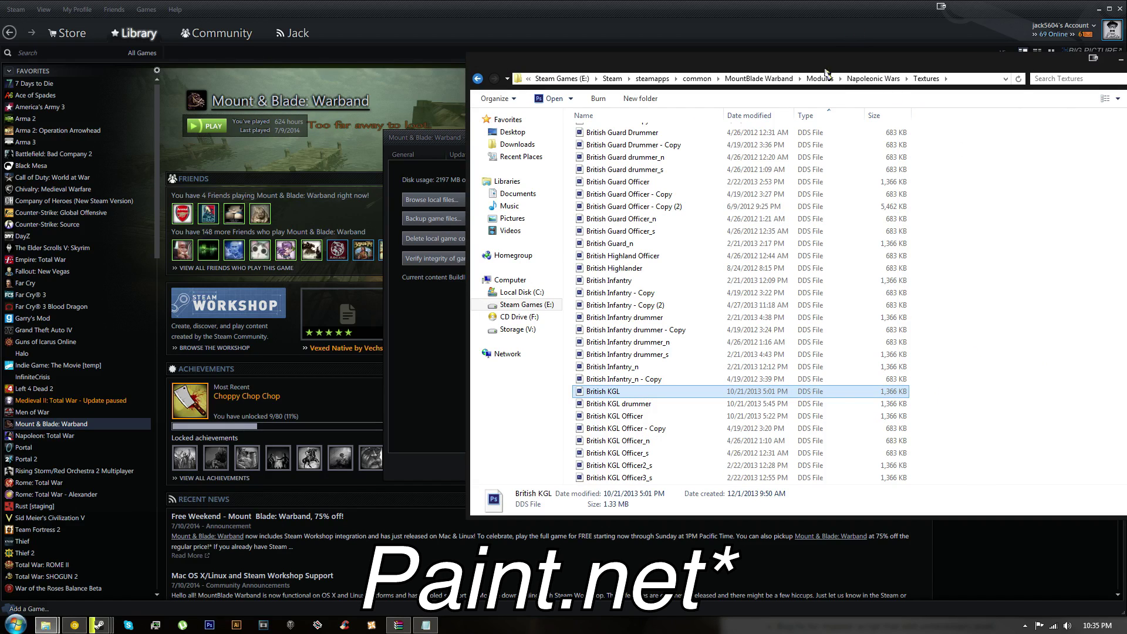
{"action": "mouse_move", "coordinate": [791, 74]}
{"action": "left_mouse_down"}
{"action": "mouse_move", "coordinate": [919, 105]}
{"action": "mouse_move", "coordinate": [723, 35]}
{"action": "mouse_move", "coordinate": [735, 22]}
{"action": "left_mouse_up"}
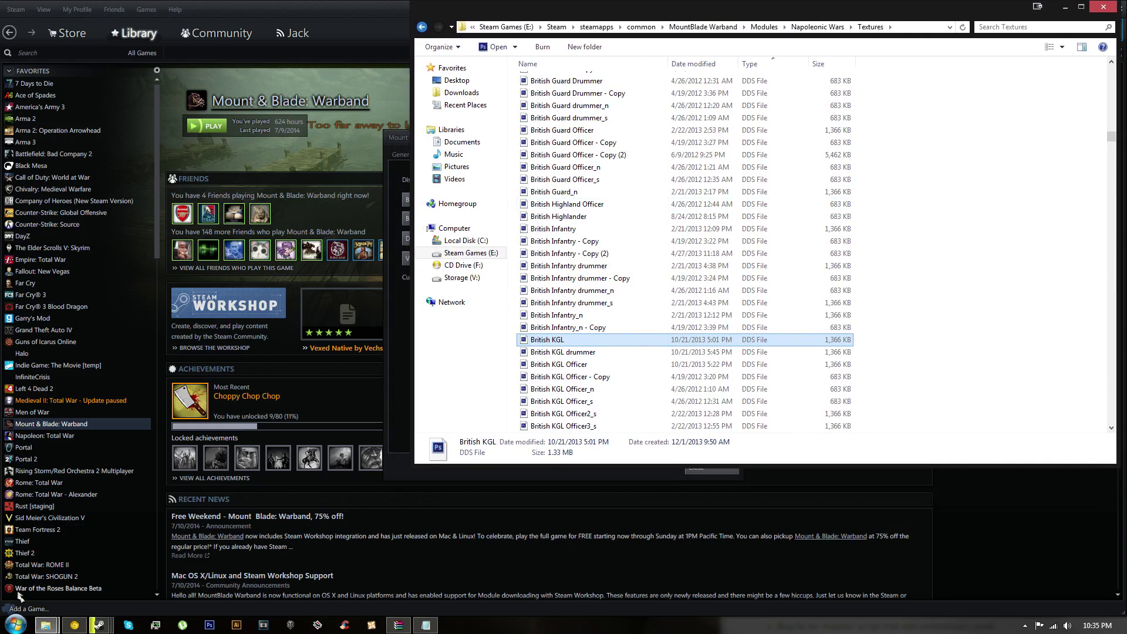
{"action": "left_click", "coordinate": [42, 629]}
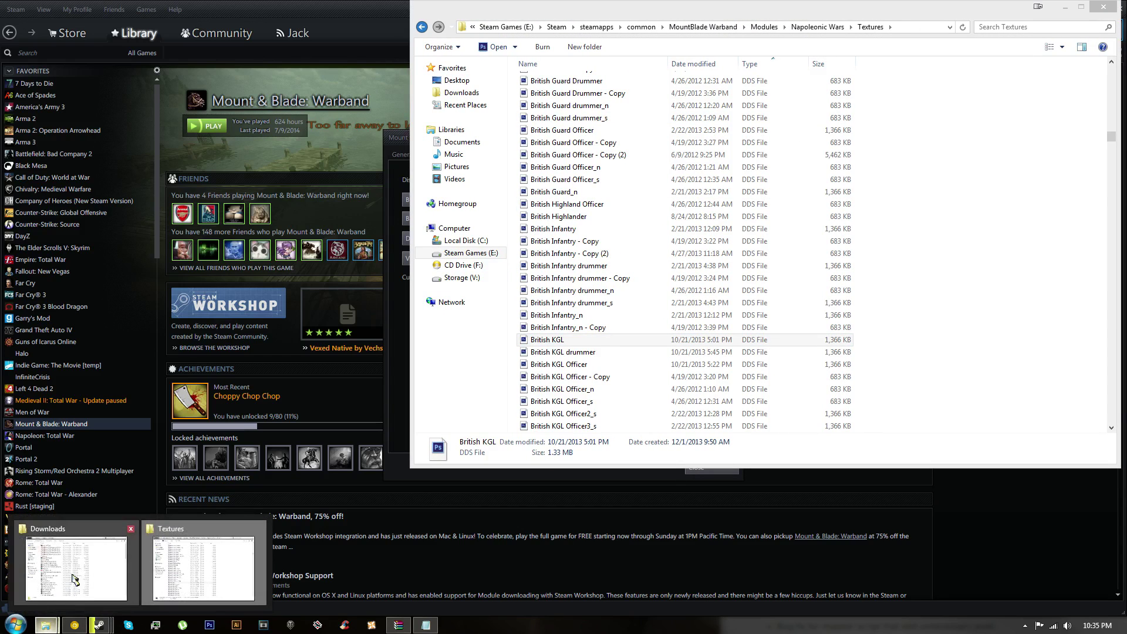
{"action": "left_click", "coordinate": [74, 580]}
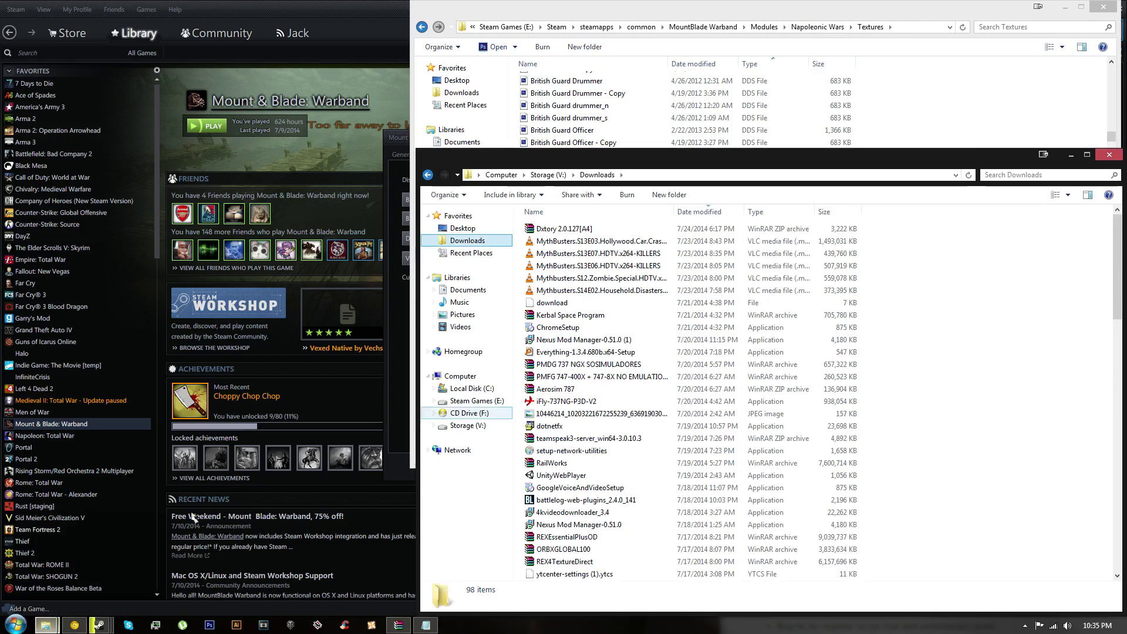
{"action": "left_click", "coordinate": [1068, 155]}
Switch to Chrome to view the NVIDIA Texture Tools for Adobe Photoshop page
{"action": "left_click", "coordinate": [74, 625]}
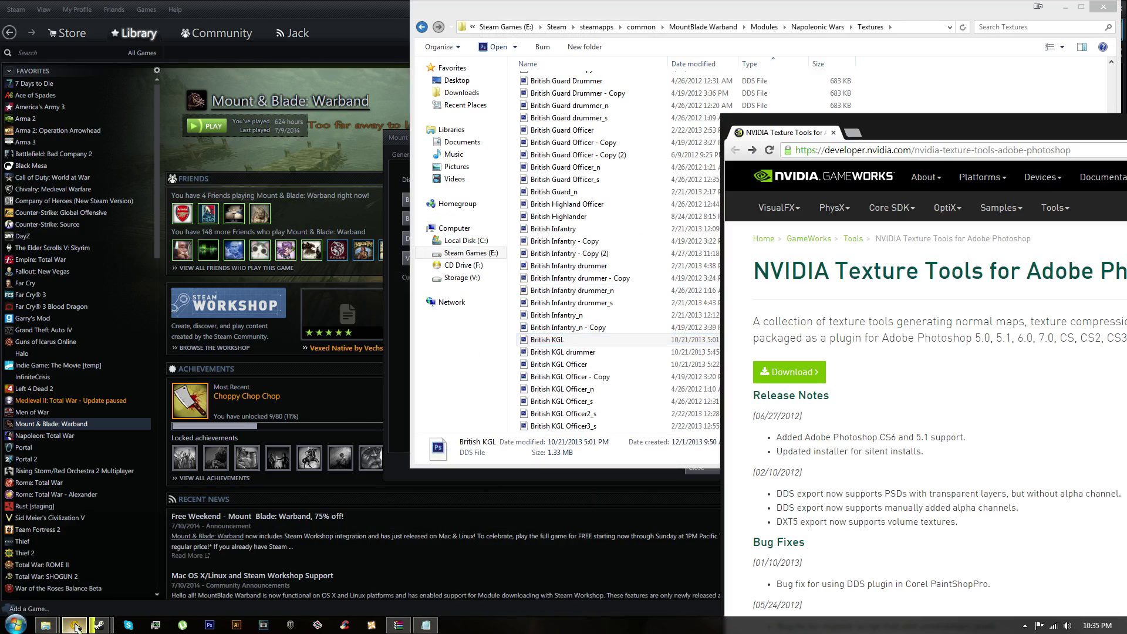
{"action": "double_click", "coordinate": [1043, 133]}
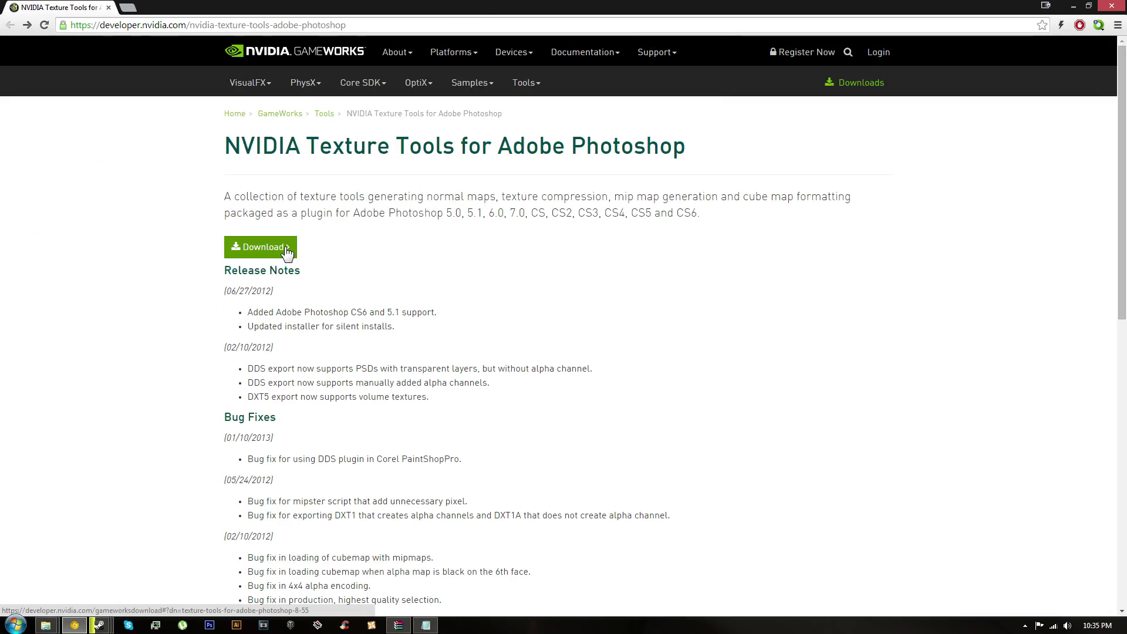
{"action": "left_click_drag", "start_coordinate": [573, 7], "coordinate": [434, 414]}
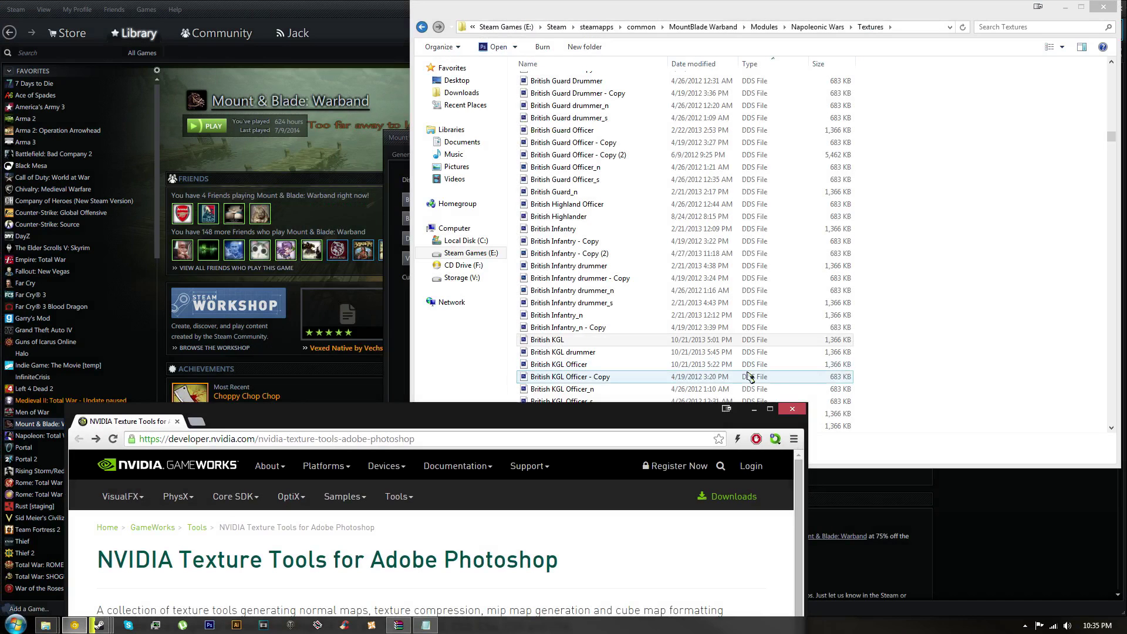
{"action": "left_click", "coordinate": [876, 351]}
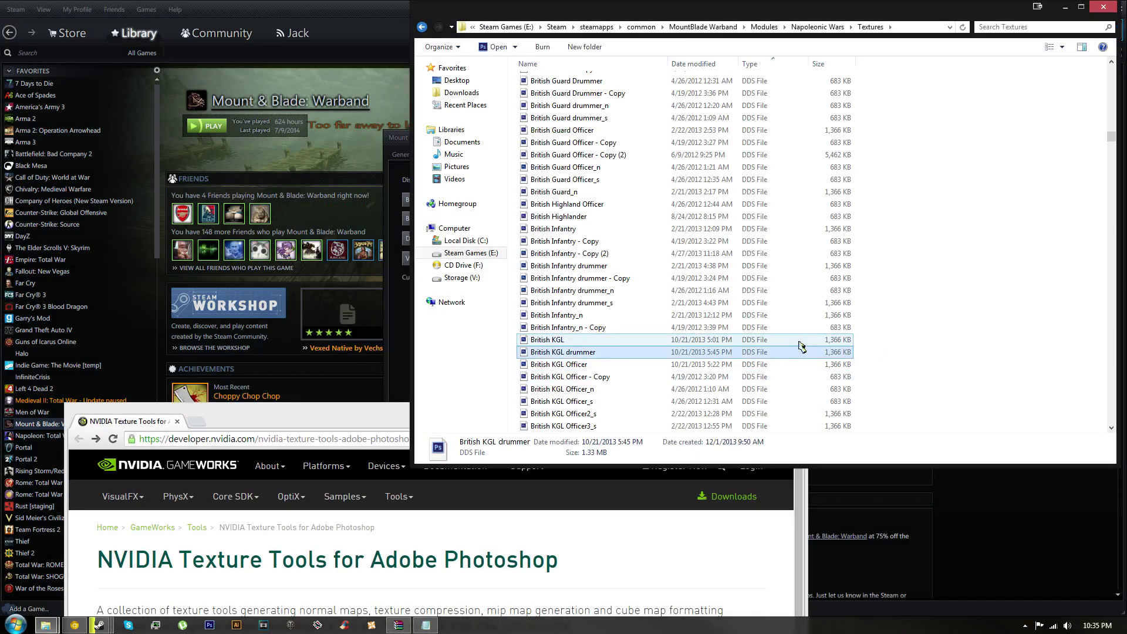
{"action": "left_click_drag", "start_coordinate": [998, 120], "coordinate": [986, 348]}
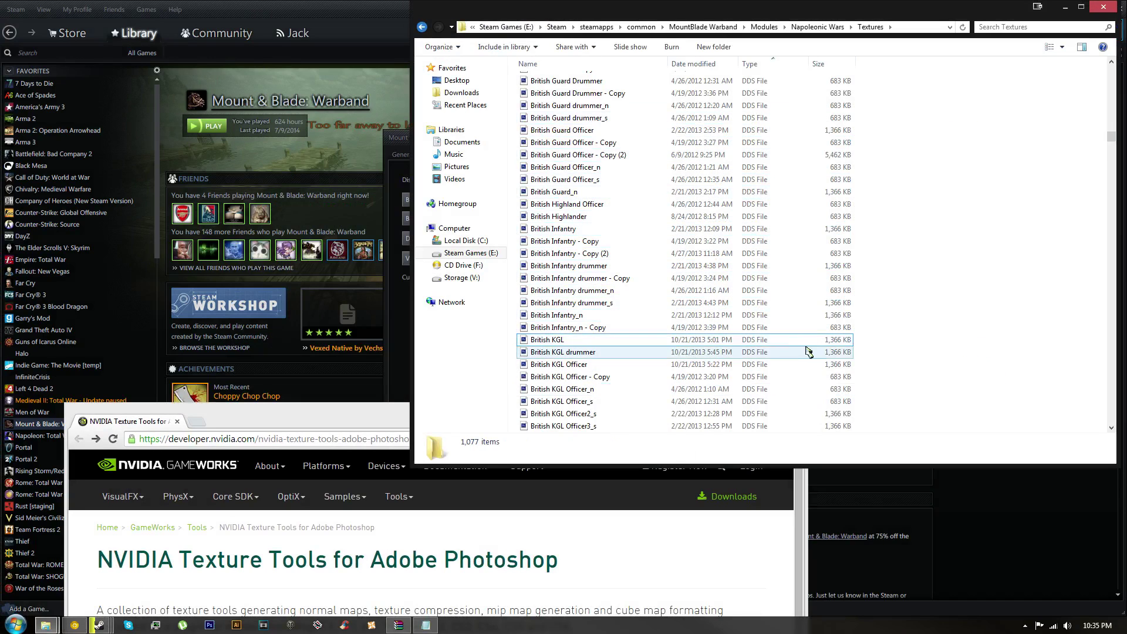
{"action": "left_click", "coordinate": [787, 341]}
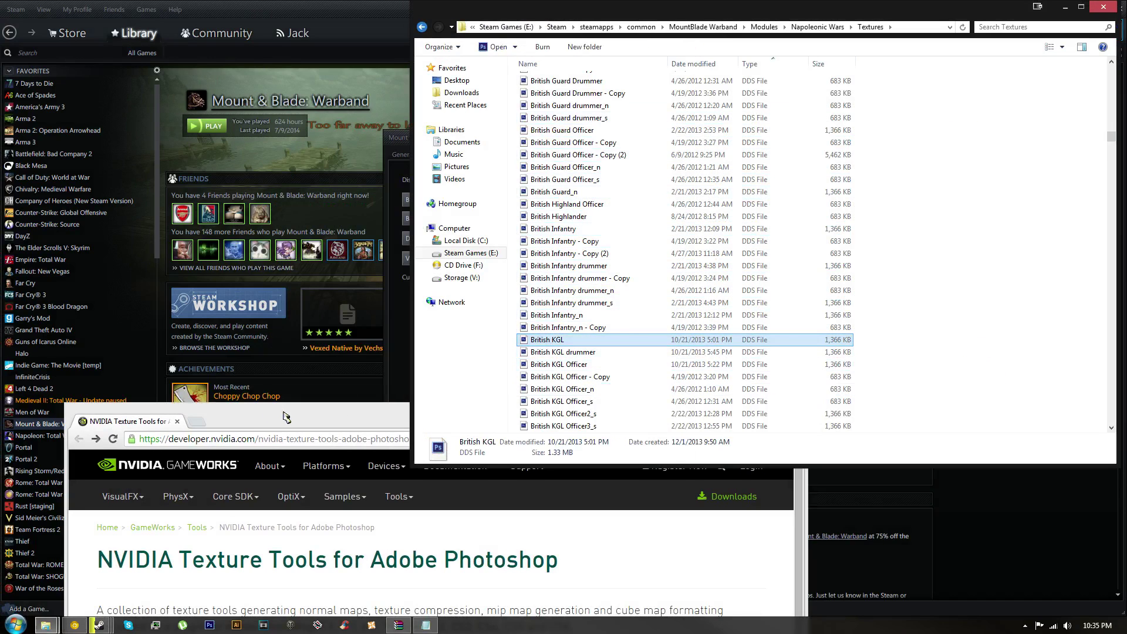
Download the Windows 64-bit installer of Texture Tools for Adobe Photoshop and keep the flagged file
{"action": "double_click", "coordinate": [259, 421]}
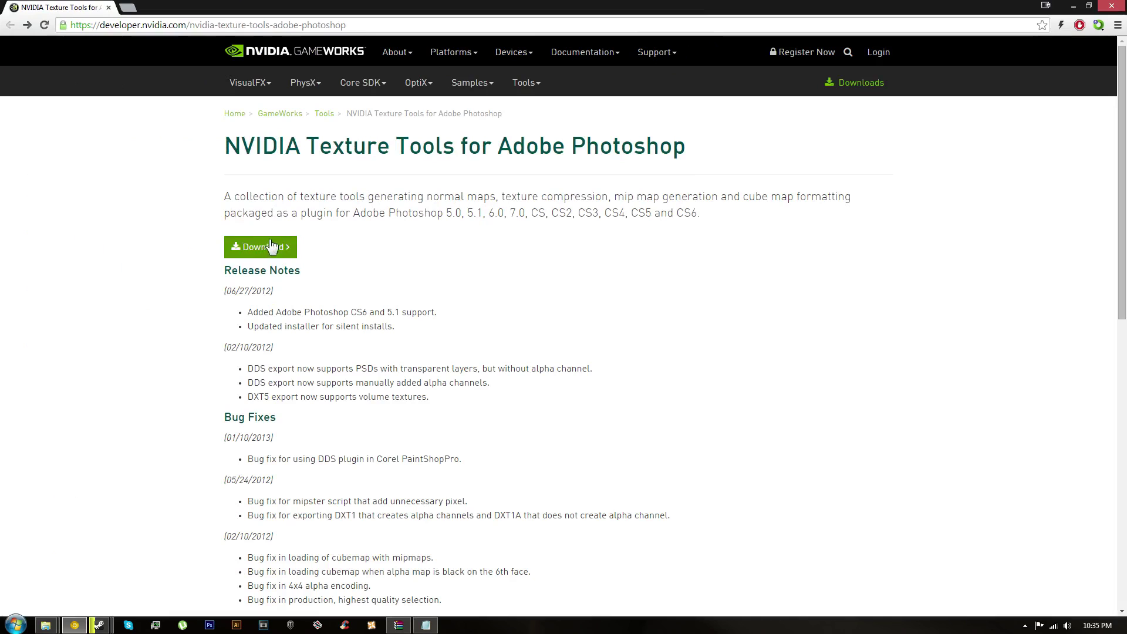
{"action": "left_click", "coordinate": [270, 246]}
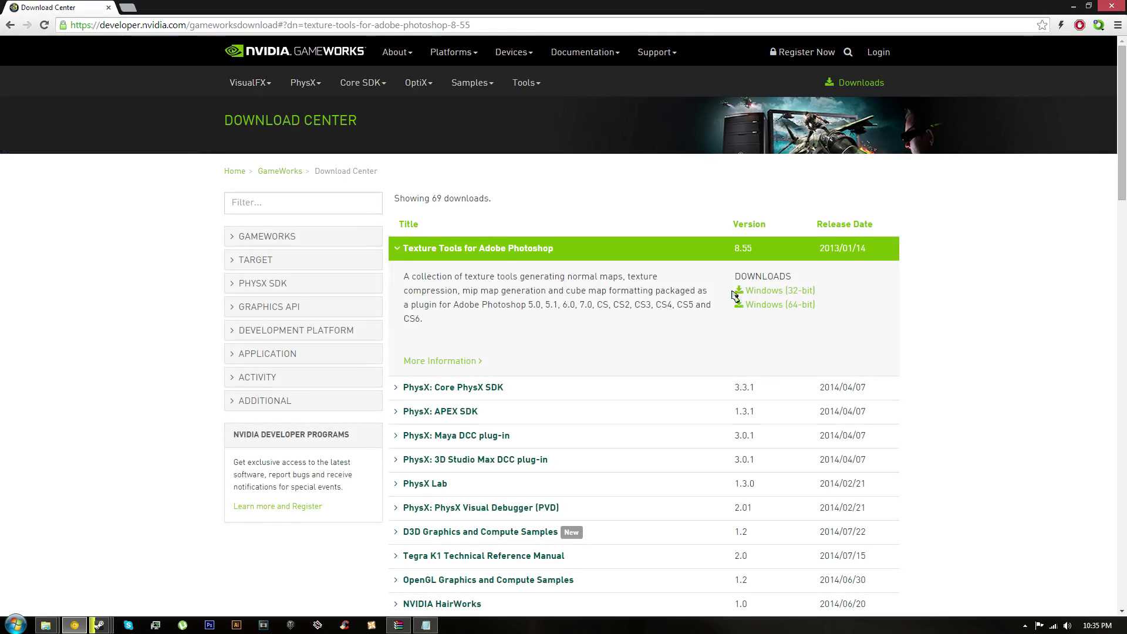
{"action": "left_click", "coordinate": [775, 307]}
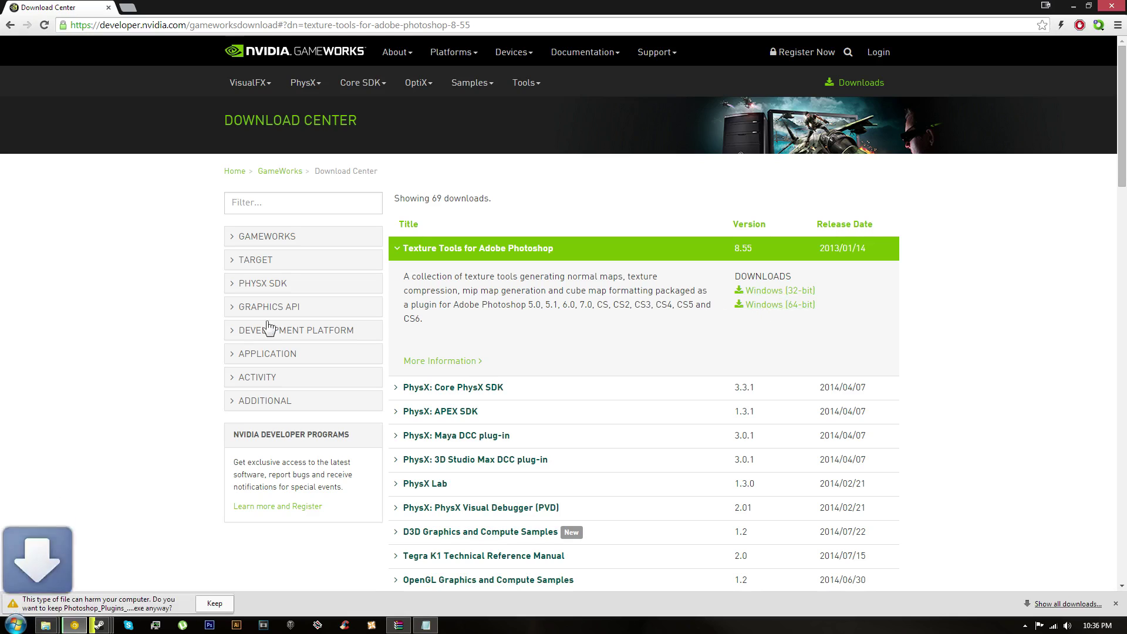
{"action": "left_click", "coordinate": [215, 602]}
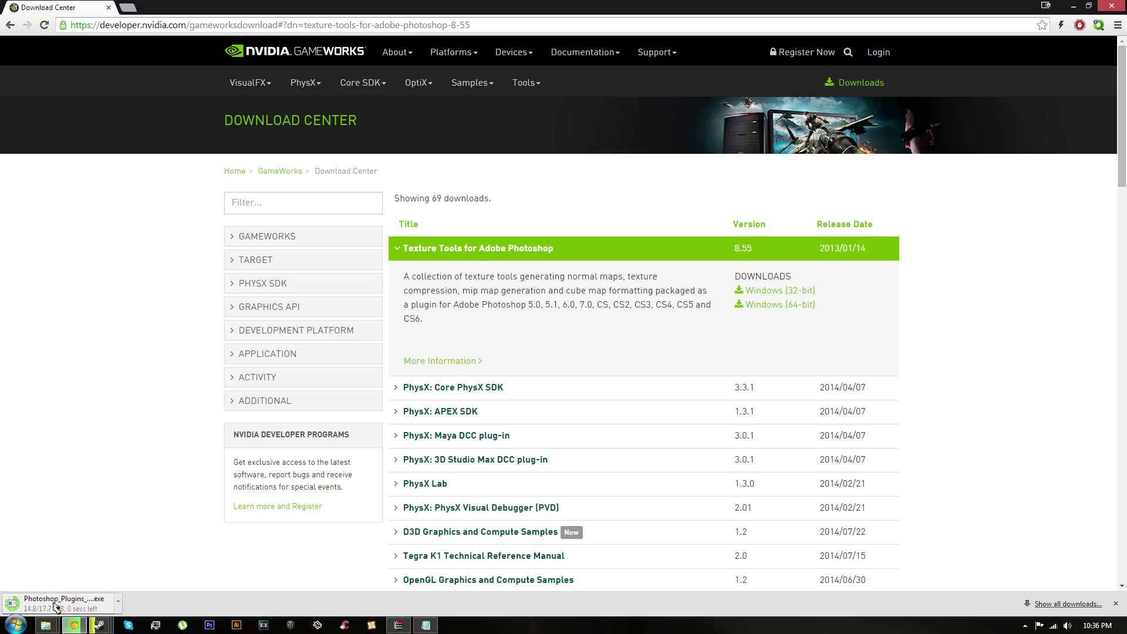
Launch the downloaded NVIDIA Photoshop plug-ins installer, cancel the setup and close the browser
{"action": "left_click", "coordinate": [69, 605]}
{"action": "left_click", "coordinate": [599, 326]}
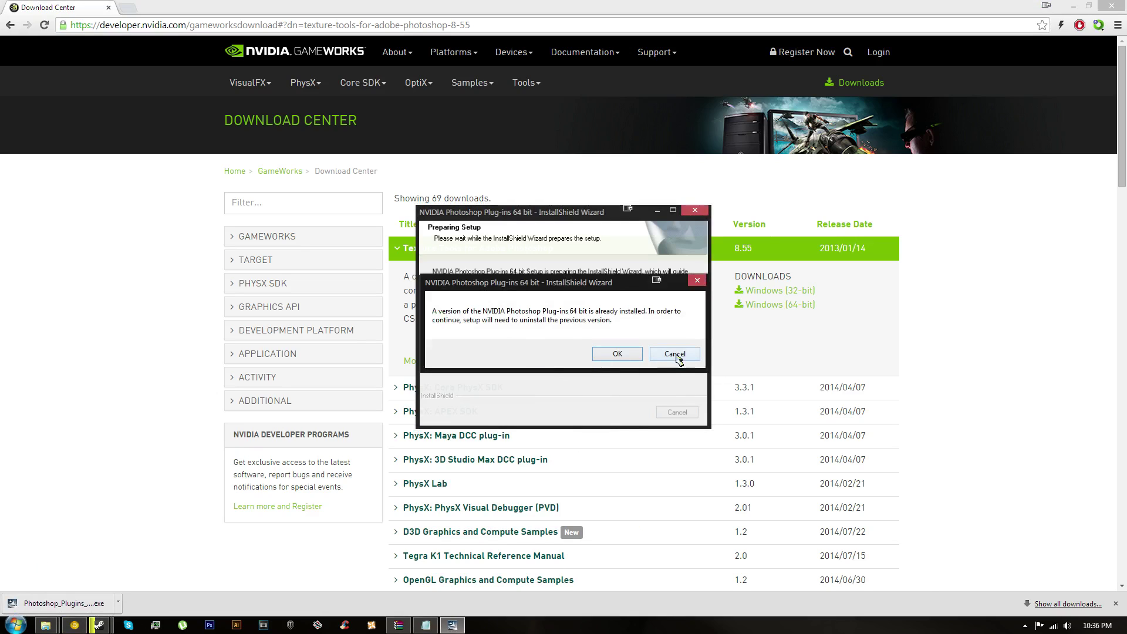
{"action": "left_click", "coordinate": [674, 354]}
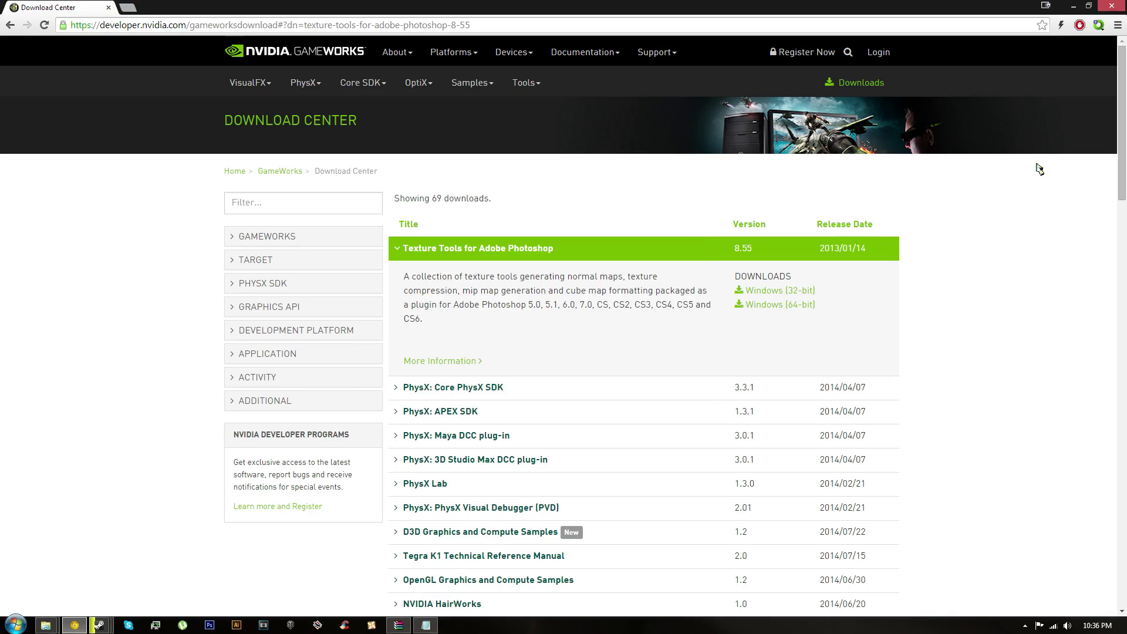
{"action": "left_click", "coordinate": [1111, 9]}
{"action": "left_click", "coordinate": [865, 350]}
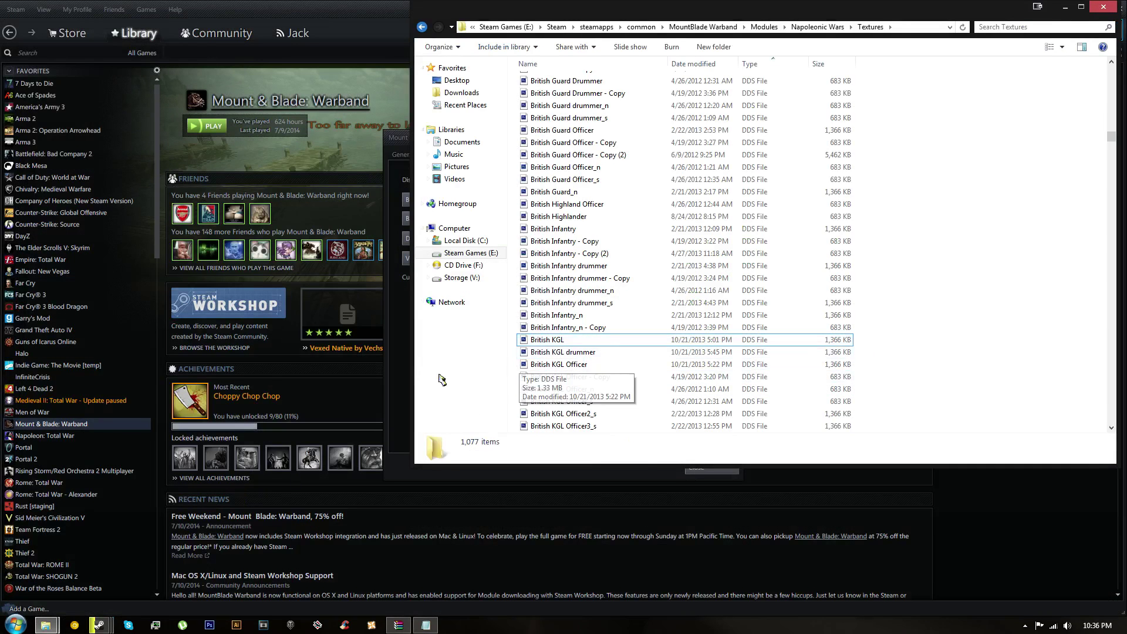
Launch Adobe Photoshop CS6
{"action": "left_click", "coordinate": [210, 625]}
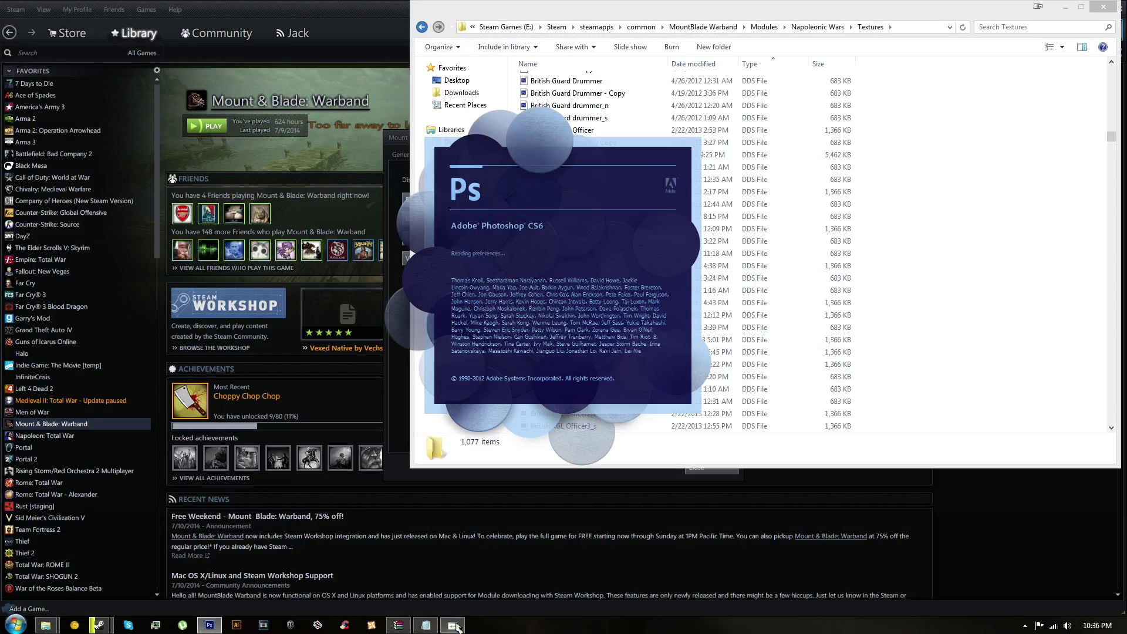
{"action": "left_click", "coordinate": [452, 625]}
{"action": "left_click", "coordinate": [653, 355]}
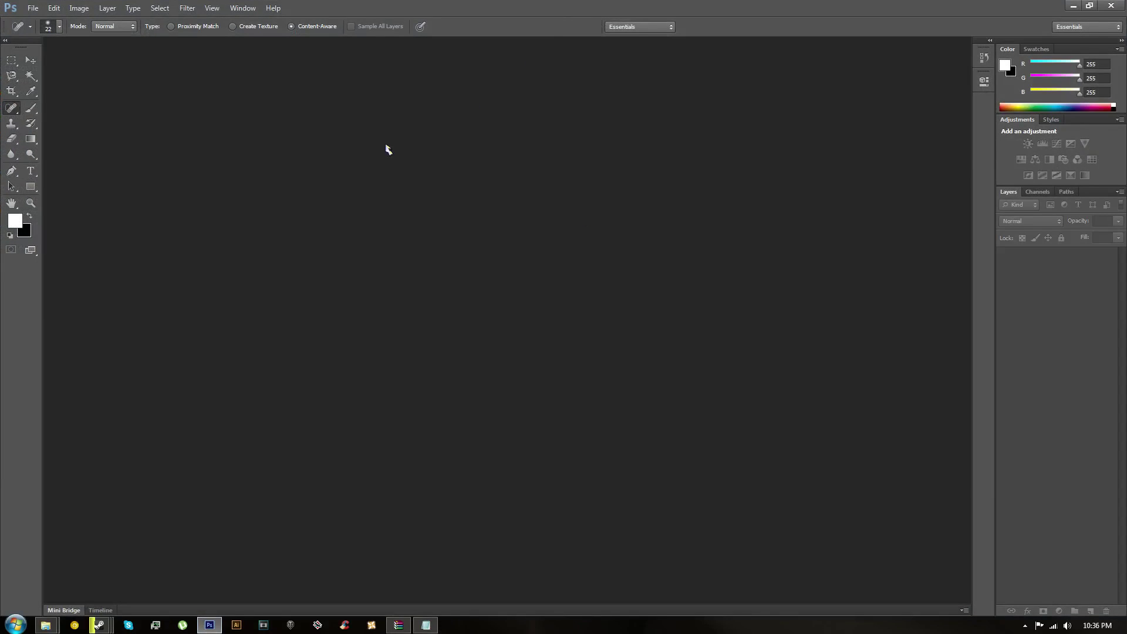
Arrange the Photoshop window and the Textures folder window side by side
{"action": "double_click", "coordinate": [574, 6]}
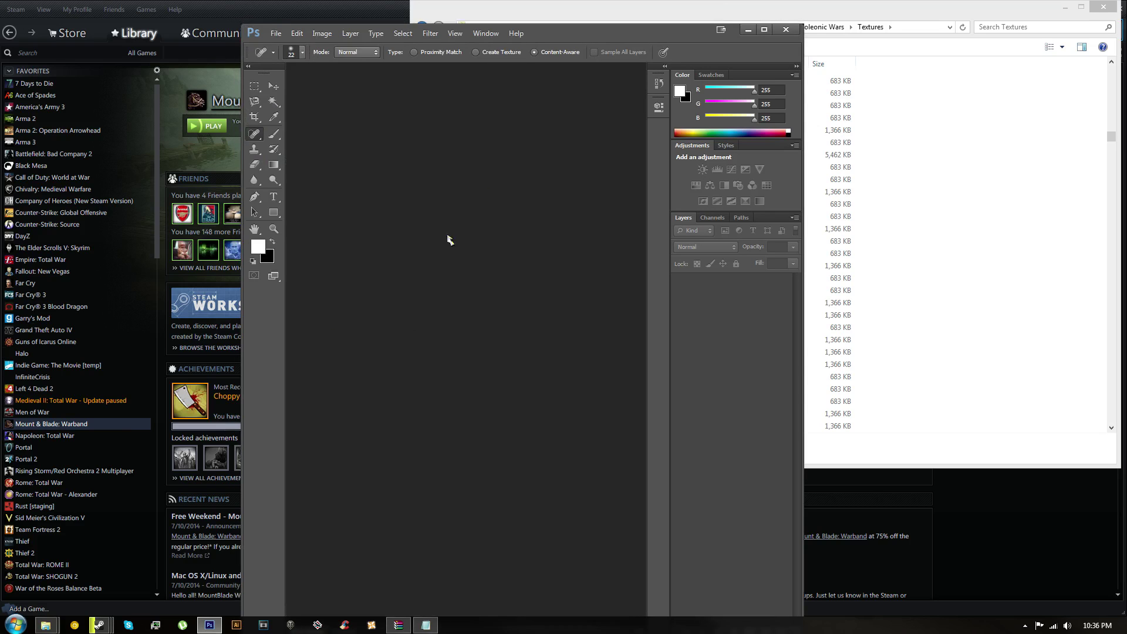
{"action": "left_click_drag", "start_coordinate": [634, 38], "coordinate": [2, 12]}
{"action": "left_click", "coordinate": [962, 106]}
{"action": "left_click_drag", "start_coordinate": [740, 9], "coordinate": [930, 80]}
Open the British KGL DDS file in Photoshop, loading it using default sizes
{"action": "left_click", "coordinate": [747, 410]}
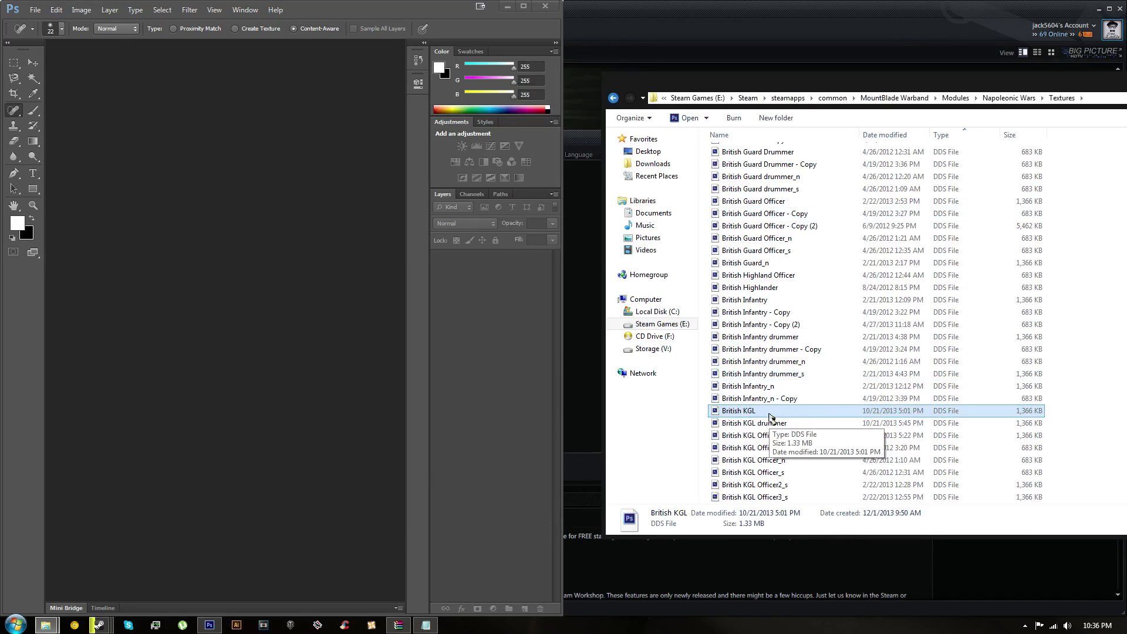
{"action": "left_click_drag", "start_coordinate": [771, 414], "coordinate": [242, 223]}
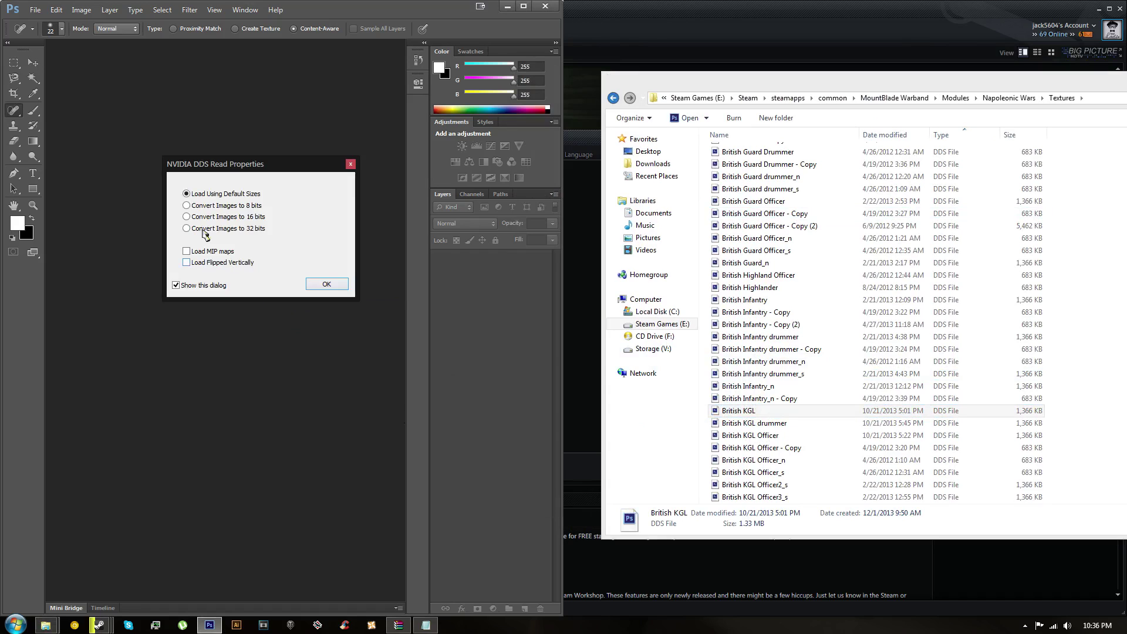
{"action": "left_click", "coordinate": [326, 286]}
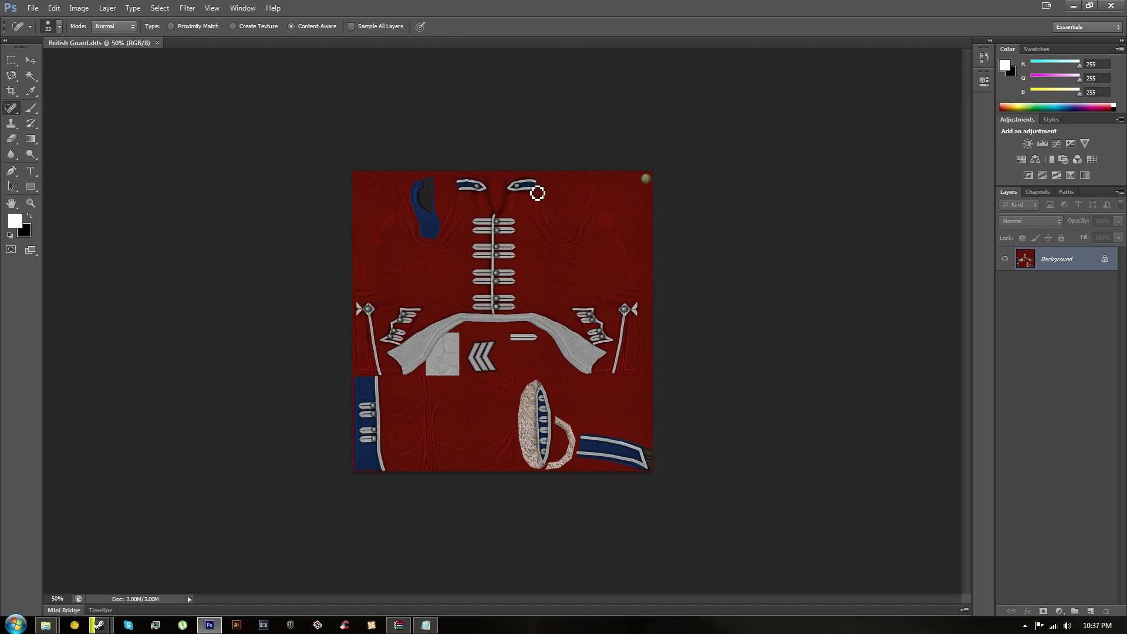
Switch to the Rectangular Marquee tool and inspect the whole uniform texture up close
{"action": "key", "text": "m"}
{"action": "left_click_drag", "start_coordinate": [293, 105], "coordinate": [748, 583]}
{"action": "left_click_drag", "start_coordinate": [664, 466], "coordinate": [699, 440]}
{"action": "left_click", "coordinate": [578, 230]}
{"action": "left_click_drag", "start_coordinate": [505, 317], "coordinate": [536, 300]}
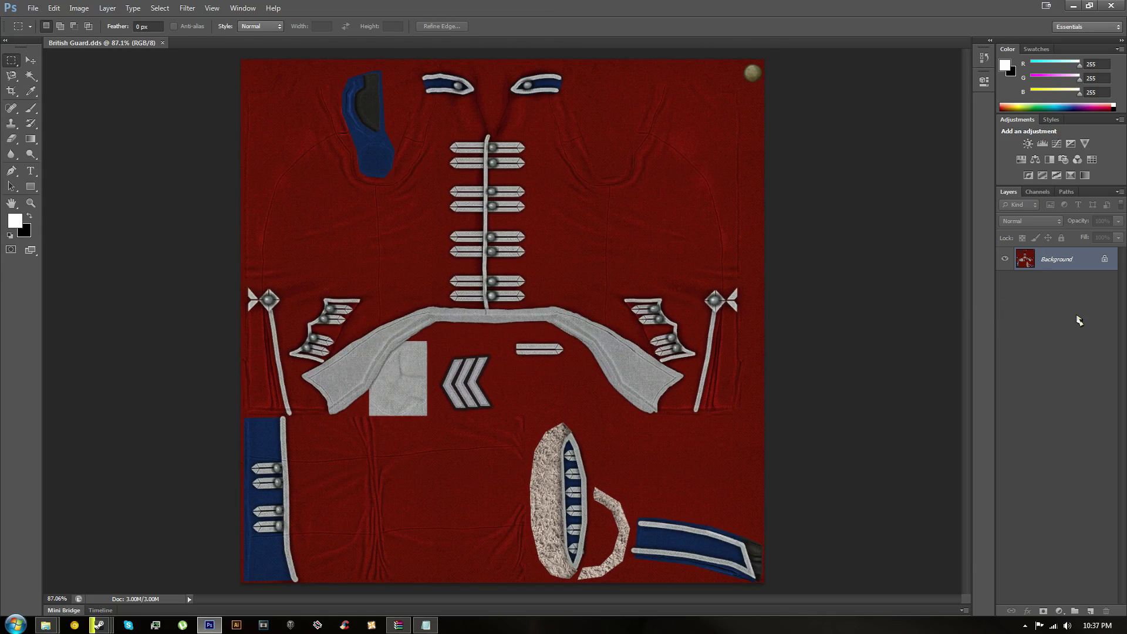
Duplicate the Background layer, hide the original, and make the copy the active layer
{"action": "left_click_drag", "start_coordinate": [1067, 264], "coordinate": [1092, 611]}
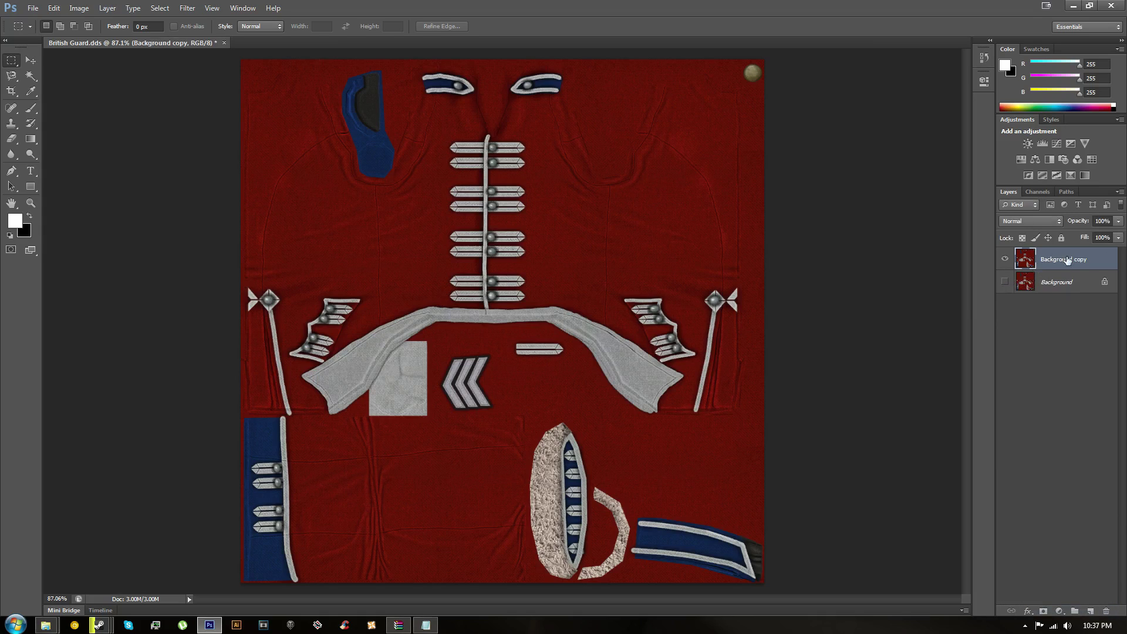
{"action": "left_click", "coordinate": [1069, 290]}
{"action": "left_click", "coordinate": [1059, 261]}
{"action": "left_click_drag", "start_coordinate": [538, 193], "coordinate": [563, 192]}
{"action": "left_click_drag", "start_coordinate": [526, 202], "coordinate": [583, 377]}
{"action": "left_click_drag", "start_coordinate": [593, 294], "coordinate": [557, 296]}
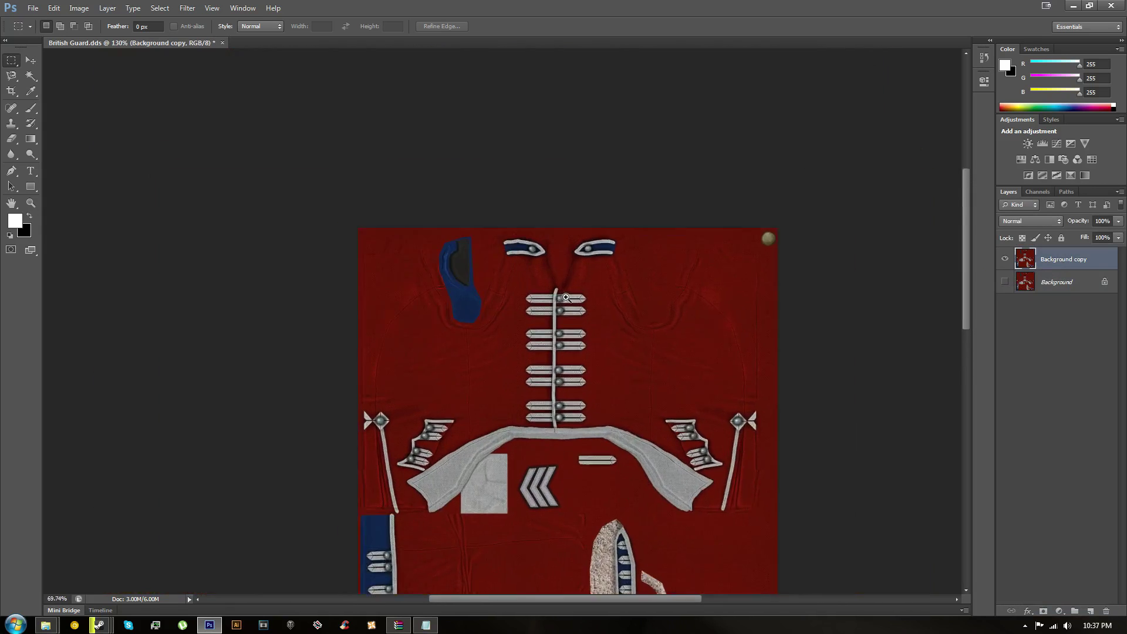
{"action": "scroll", "coordinate": [589, 395], "scroll_direction": "up", "scroll_amount": 3}
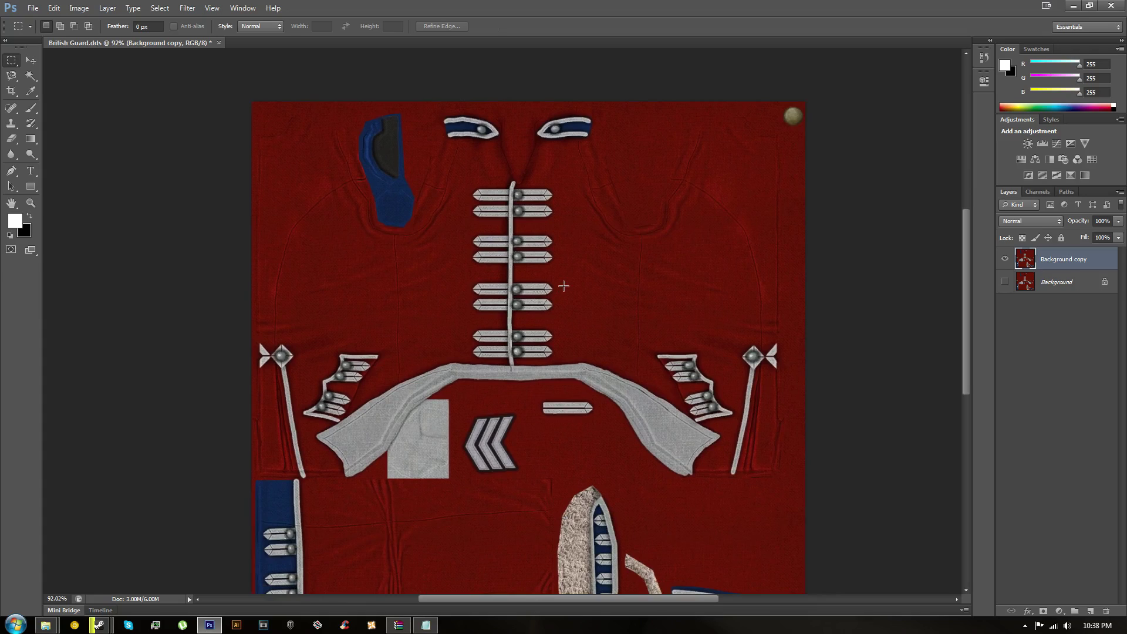
{"action": "key", "text": "w"}
{"action": "left_click", "coordinate": [565, 286]}
{"action": "key", "text": "ctrl+d"}
Select the red coat fabric with the Magic Wand tool at a tolerance of 50
{"action": "key", "text": "m"}
{"action": "left_click", "coordinate": [14, 76]}
{"action": "left_click", "coordinate": [33, 75]}
{"action": "left_click", "coordinate": [31, 76]}
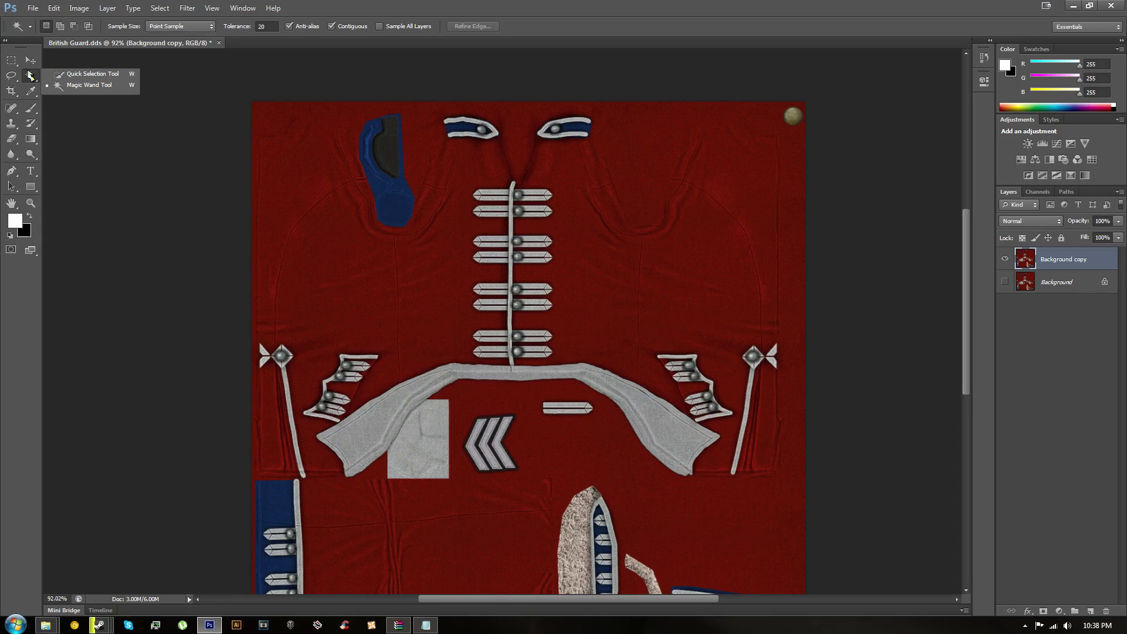
{"action": "left_click", "coordinate": [30, 79]}
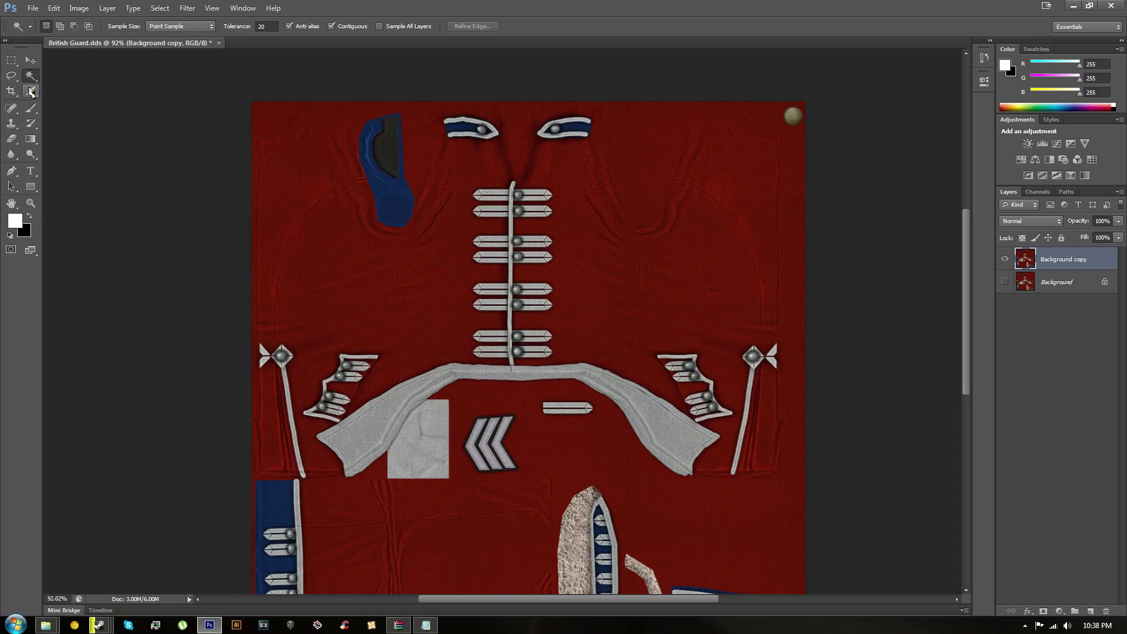
{"action": "right_click", "coordinate": [31, 78]}
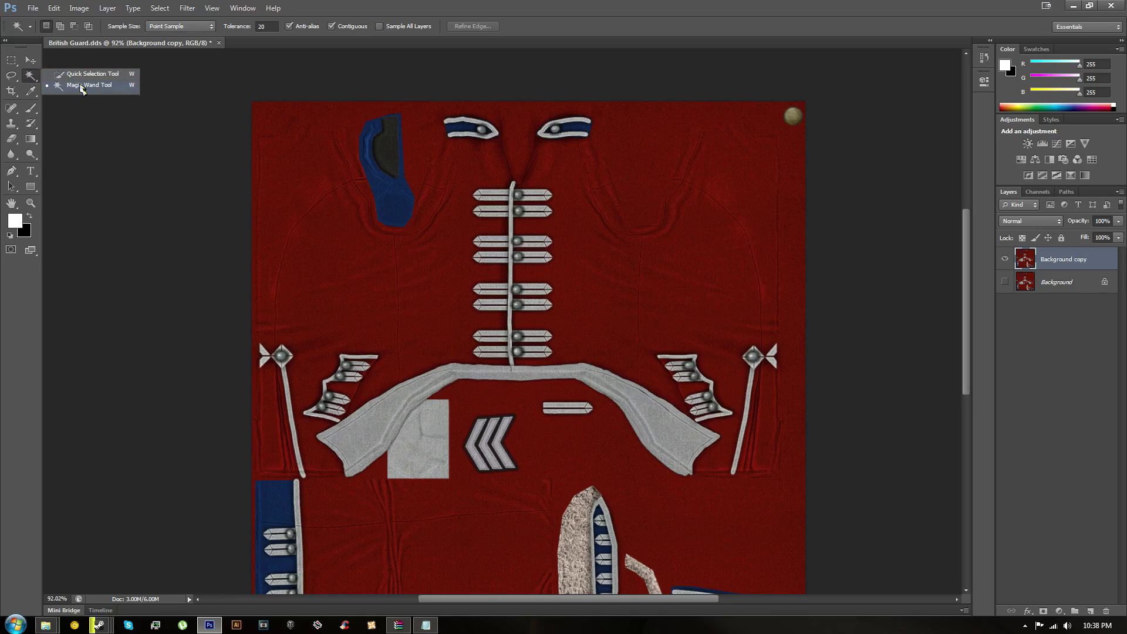
{"action": "left_click", "coordinate": [82, 87]}
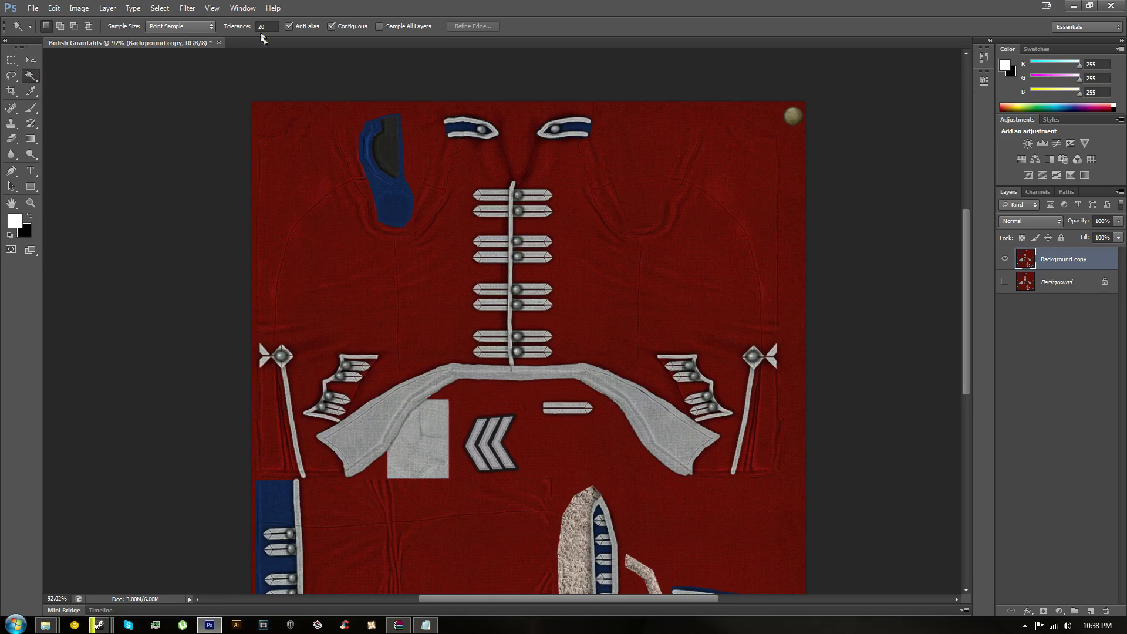
{"action": "left_click", "coordinate": [269, 27]}
{"action": "left_click", "coordinate": [362, 288]}
Inspect the edges of the red fabric selection across the uniform texture up close
{"action": "left_click_drag", "start_coordinate": [362, 305], "coordinate": [374, 245]}
{"action": "scroll", "coordinate": [392, 255], "scroll_direction": "down", "scroll_amount": 2}
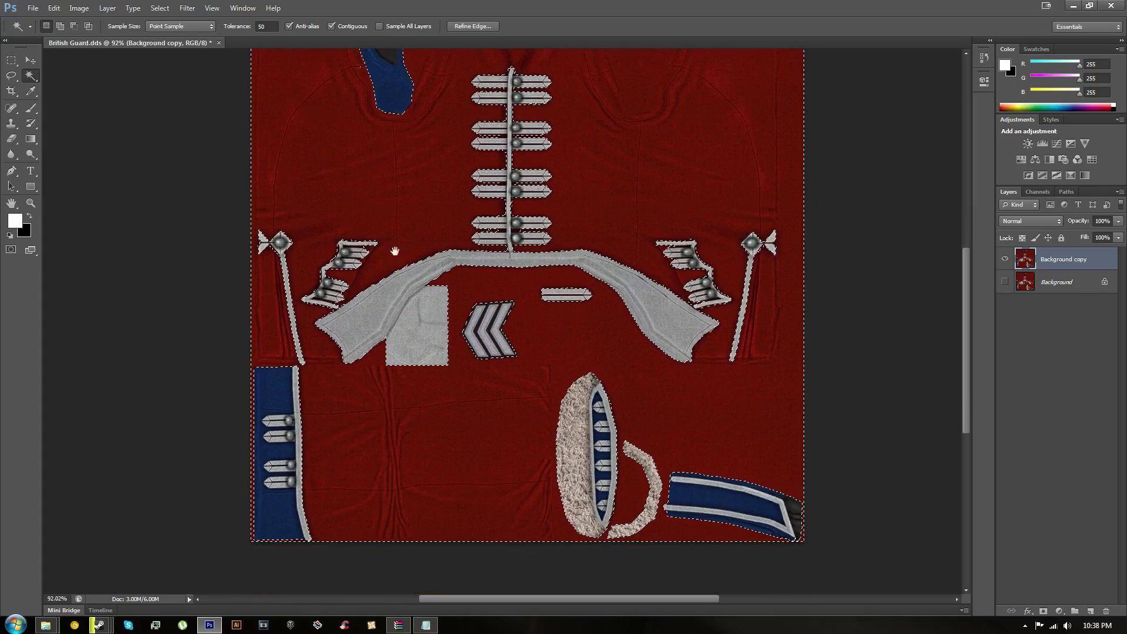
{"action": "scroll", "coordinate": [405, 443], "scroll_direction": "up", "scroll_amount": 4}
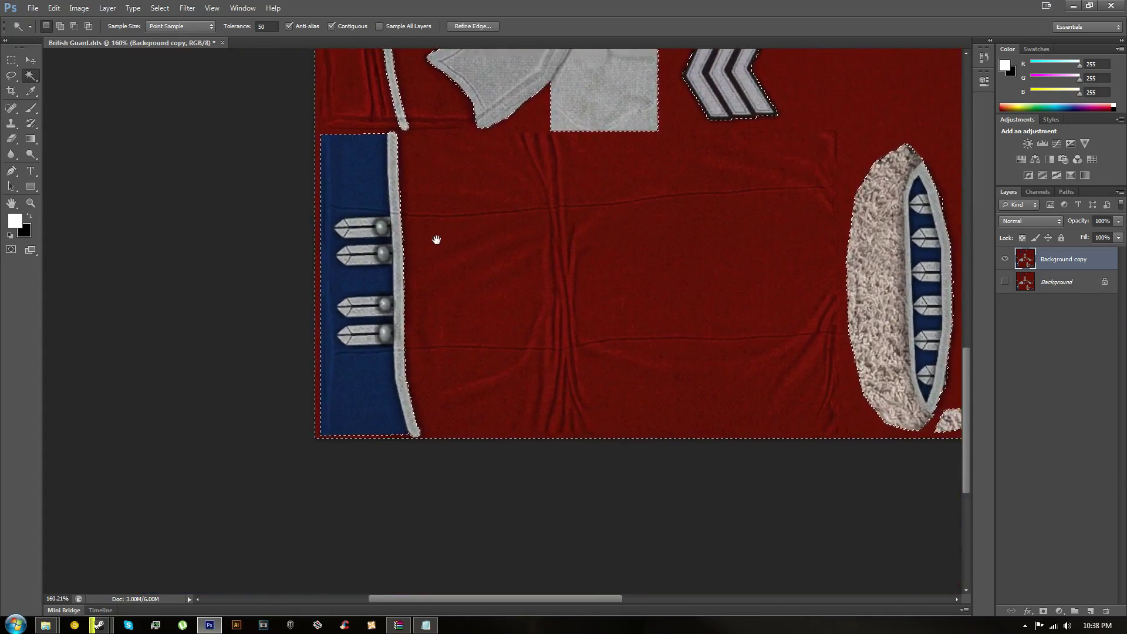
{"action": "left_click_drag", "start_coordinate": [437, 240], "coordinate": [56, 247]}
{"action": "left_click_drag", "start_coordinate": [380, 179], "coordinate": [433, 395]}
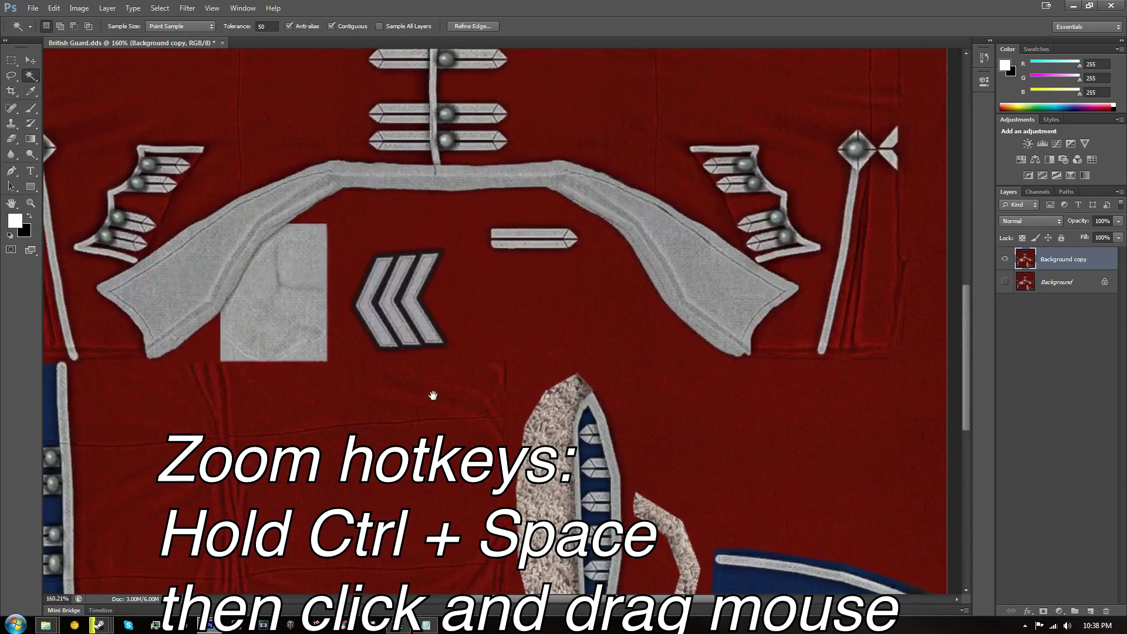
{"action": "left_click_drag", "start_coordinate": [371, 191], "coordinate": [404, 337]}
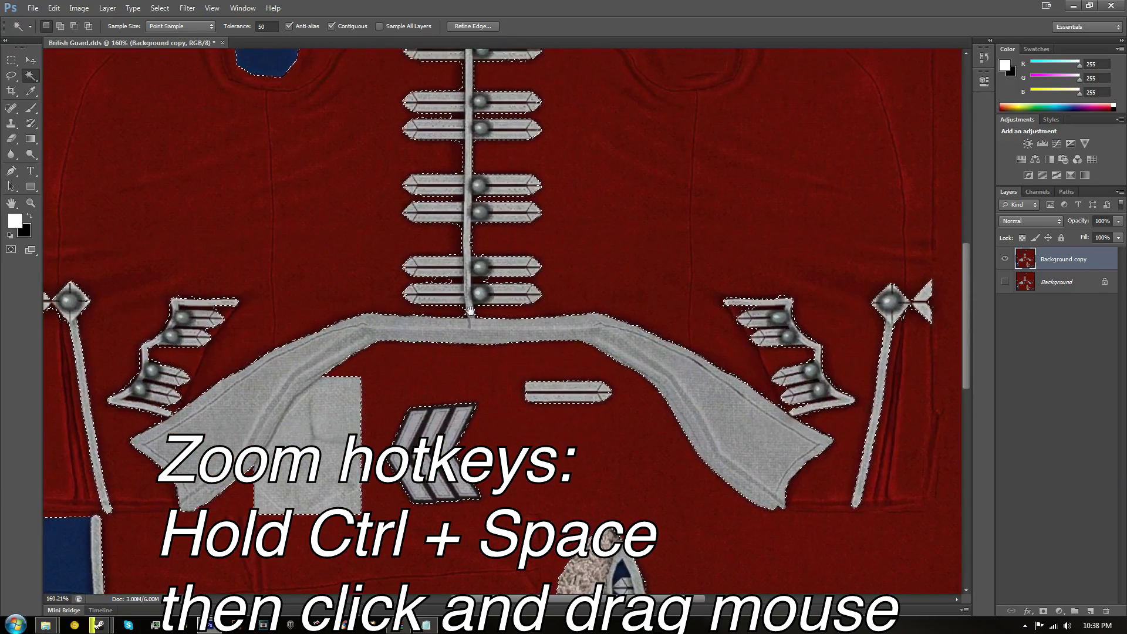
{"action": "left_click_drag", "start_coordinate": [460, 300], "coordinate": [555, 334]}
Add the missed dark areas around the lowest pair of chest braids to the selection with the Rectangular Marquee tool
{"action": "key", "text": "m"}
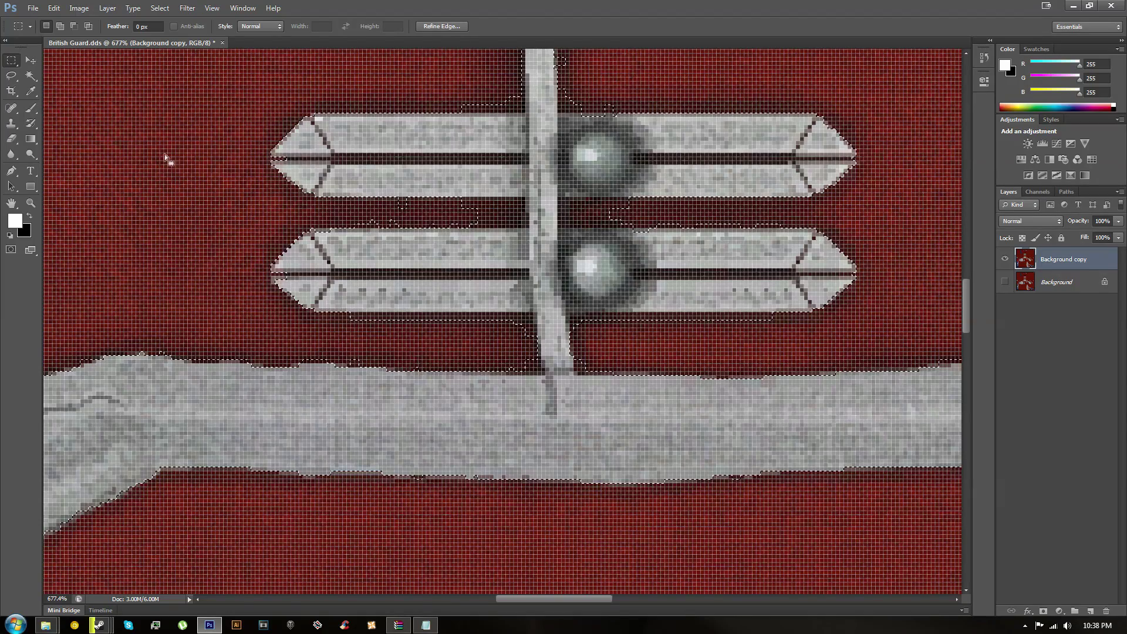
{"action": "right_click", "coordinate": [14, 60]}
{"action": "left_click", "coordinate": [50, 61]}
{"action": "key", "text": "shift"}
{"action": "left_click_drag", "start_coordinate": [389, 348], "coordinate": [350, 367]}
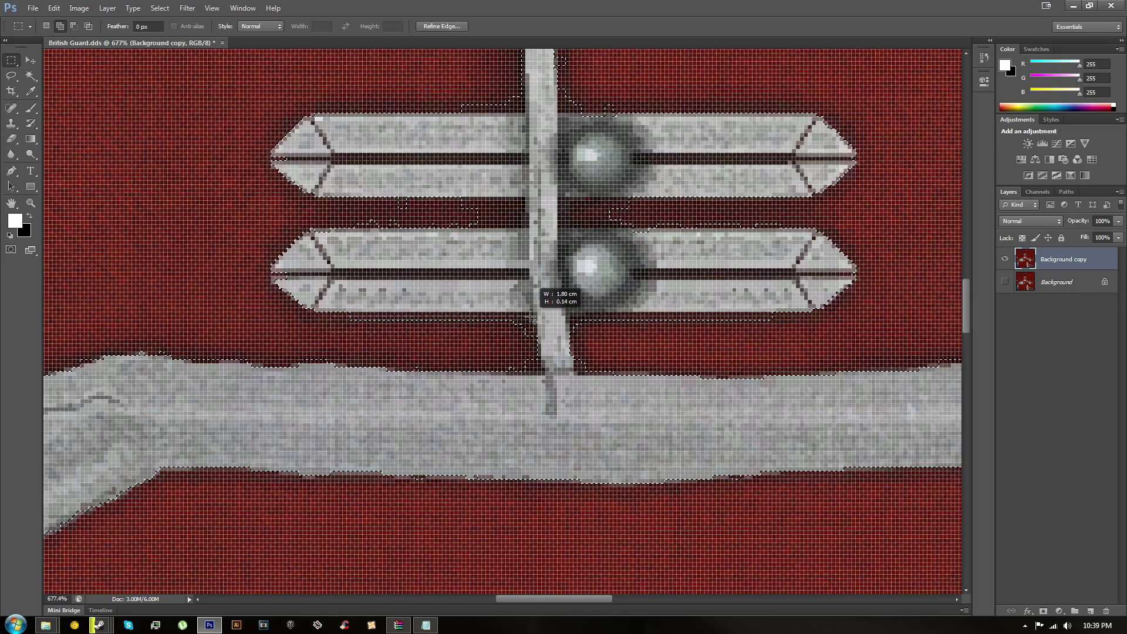
{"action": "left_click_drag", "start_coordinate": [531, 317], "coordinate": [533, 312]}
{"action": "left_click_drag", "start_coordinate": [521, 339], "coordinate": [537, 370]}
{"action": "left_click_drag", "start_coordinate": [561, 197], "coordinate": [670, 229]}
{"action": "left_click_drag", "start_coordinate": [657, 229], "coordinate": [542, 233]}
{"action": "left_click_drag", "start_coordinate": [440, 204], "coordinate": [578, 346]}
{"action": "left_click_drag", "start_coordinate": [400, 335], "coordinate": [441, 347]}
Add the missed dark areas between and beside the middle chest braids to the selection with rectangular marquees
{"action": "left_click_drag", "start_coordinate": [473, 94], "coordinate": [540, 397]}
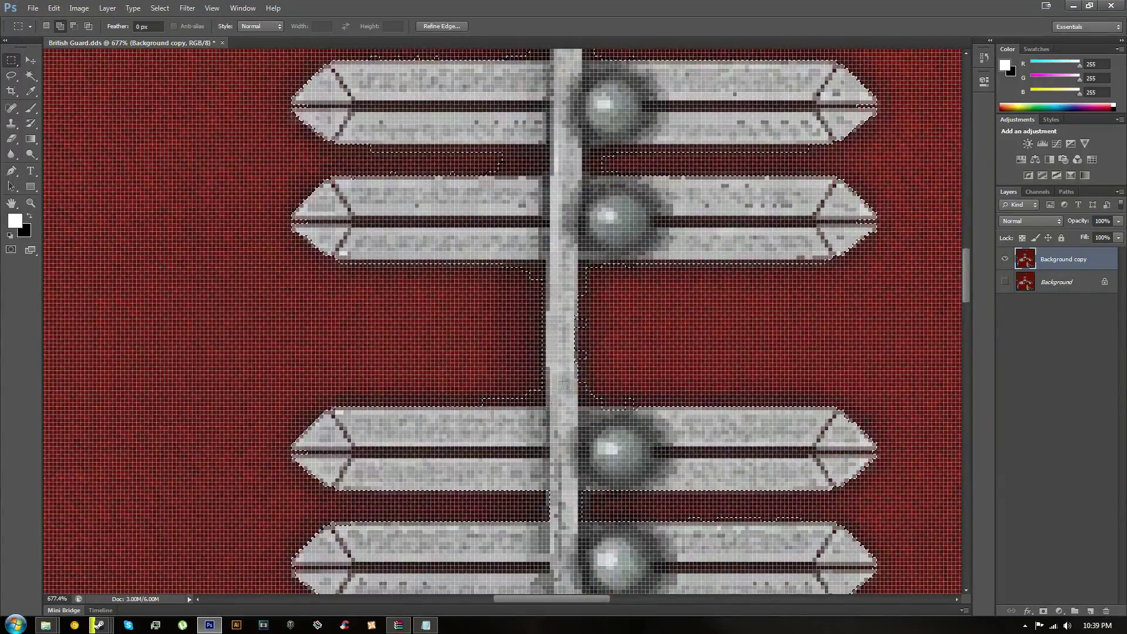
{"action": "left_click_drag", "start_coordinate": [624, 319], "coordinate": [595, 358]}
{"action": "left_click_drag", "start_coordinate": [583, 404], "coordinate": [582, 405]}
{"action": "left_click_drag", "start_coordinate": [463, 144], "coordinate": [561, 377]}
{"action": "left_click_drag", "start_coordinate": [599, 346], "coordinate": [839, 376]}
{"action": "left_click_drag", "start_coordinate": [638, 215], "coordinate": [637, 352]}
{"action": "left_click_drag", "start_coordinate": [646, 399], "coordinate": [597, 249]}
{"action": "left_click_drag", "start_coordinate": [840, 254], "coordinate": [645, 249]}
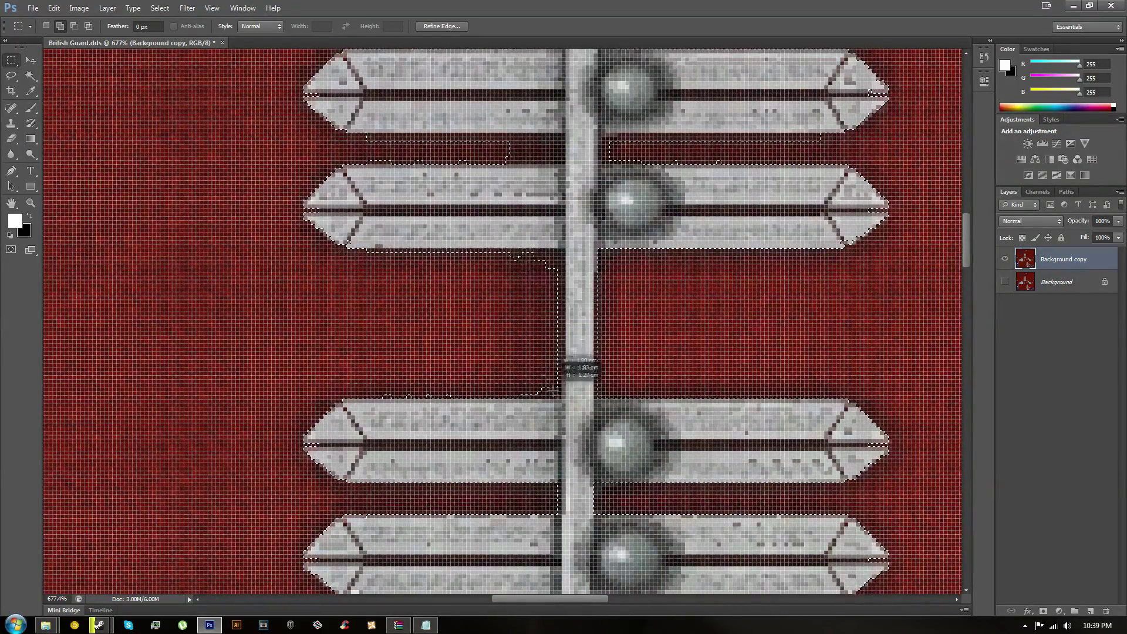
Add the remaining dark areas around the upper chest braids and central strip to the selection with rectangular marquees
{"action": "scroll", "coordinate": [604, 358], "scroll_direction": "up", "scroll_amount": 3}
{"action": "left_click_drag", "start_coordinate": [611, 351], "coordinate": [875, 378]}
{"action": "left_click_drag", "start_coordinate": [610, 265], "coordinate": [844, 133]}
{"action": "left_click_drag", "start_coordinate": [577, 264], "coordinate": [578, 264]}
{"action": "left_click_drag", "start_coordinate": [375, 97], "coordinate": [589, 126]}
{"action": "left_click_drag", "start_coordinate": [588, 125], "coordinate": [577, 412]}
{"action": "left_click_drag", "start_coordinate": [409, 293], "coordinate": [566, 327]}
{"action": "left_click_drag", "start_coordinate": [598, 293], "coordinate": [869, 327]}
{"action": "mouse_move", "coordinate": [379, 167]}
{"action": "left_mouse_down"}
{"action": "mouse_move", "coordinate": [491, 148]}
{"action": "mouse_move", "coordinate": [501, 200]}
{"action": "mouse_move", "coordinate": [623, 216]}
{"action": "mouse_move", "coordinate": [615, 186]}
{"action": "left_mouse_up"}
Switch to the Lasso tool and examine the selection edges around the buttoned trim above the grey belt's left end
{"action": "left_click", "coordinate": [10, 75]}
{"action": "scroll", "coordinate": [552, 270], "scroll_direction": "down", "scroll_amount": 8}
{"action": "scroll", "coordinate": [360, 216], "scroll_direction": "up", "scroll_amount": 12}
{"action": "left_click_drag", "start_coordinate": [441, 229], "coordinate": [421, 221]}
{"action": "scroll", "coordinate": [587, 352], "scroll_direction": "down", "scroll_amount": 8}
{"action": "scroll", "coordinate": [513, 370], "scroll_direction": "up", "scroll_amount": 5}
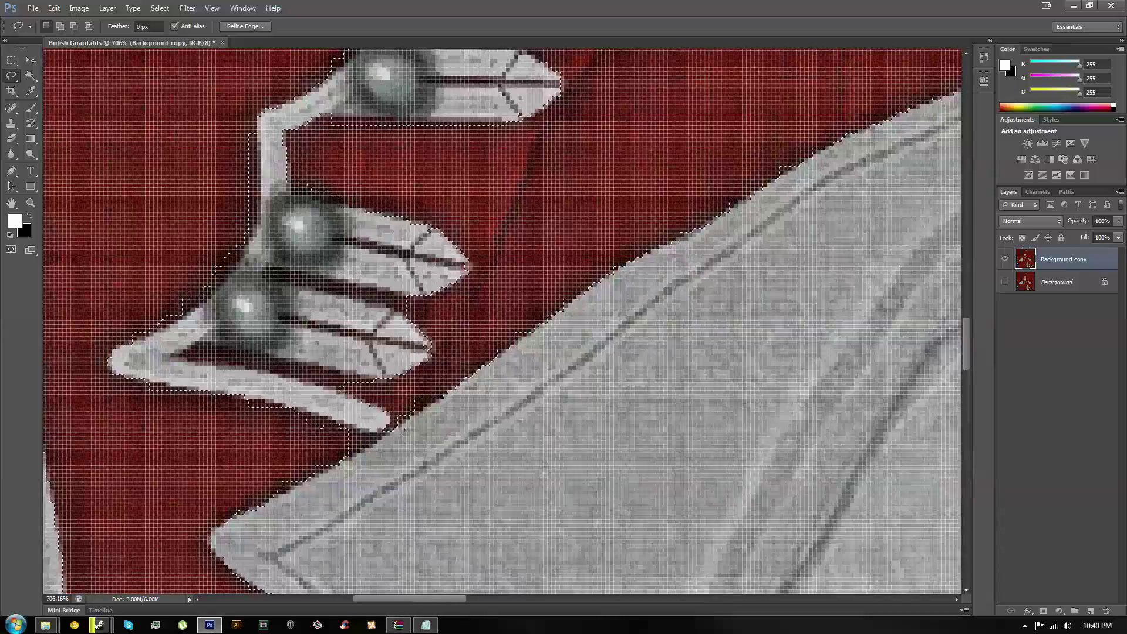
{"action": "scroll", "coordinate": [433, 377], "scroll_direction": "down", "scroll_amount": 3}
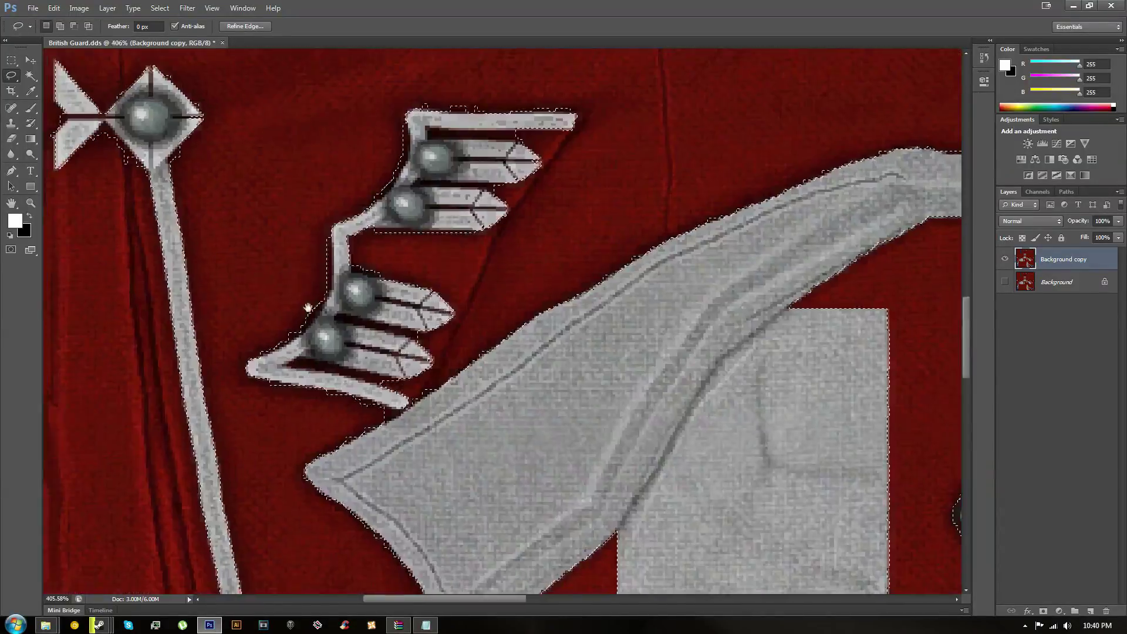
{"action": "left_click_drag", "start_coordinate": [304, 294], "coordinate": [434, 383]}
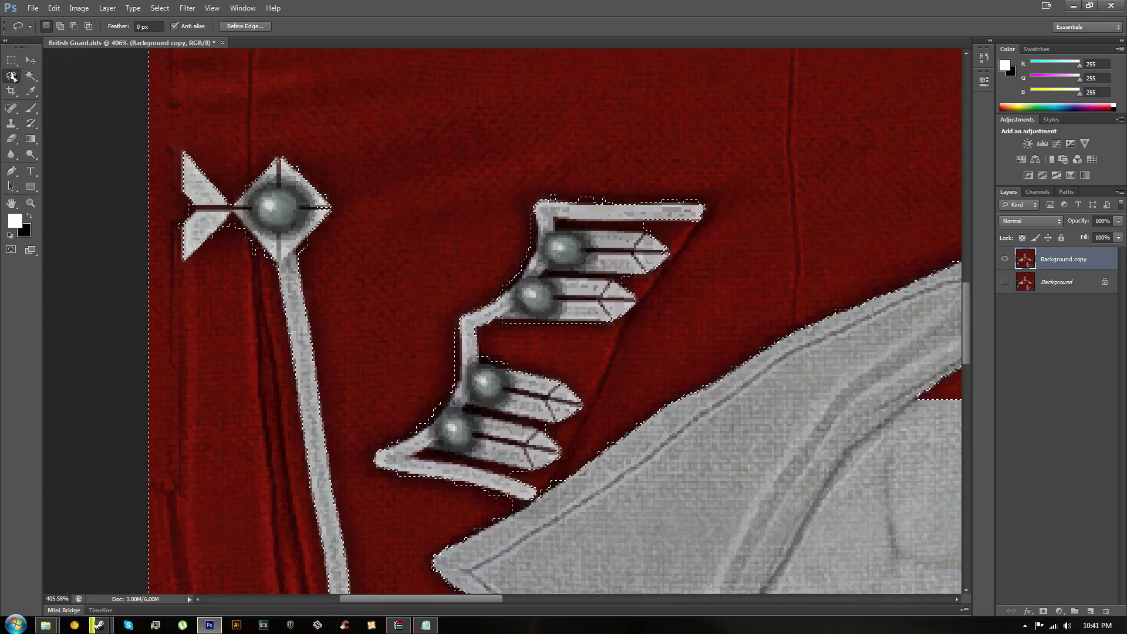
Add the dark edge outside the left buttoned trim's lower curve to the selection with the Magnetic Lasso tool
{"action": "right_click", "coordinate": [12, 77]}
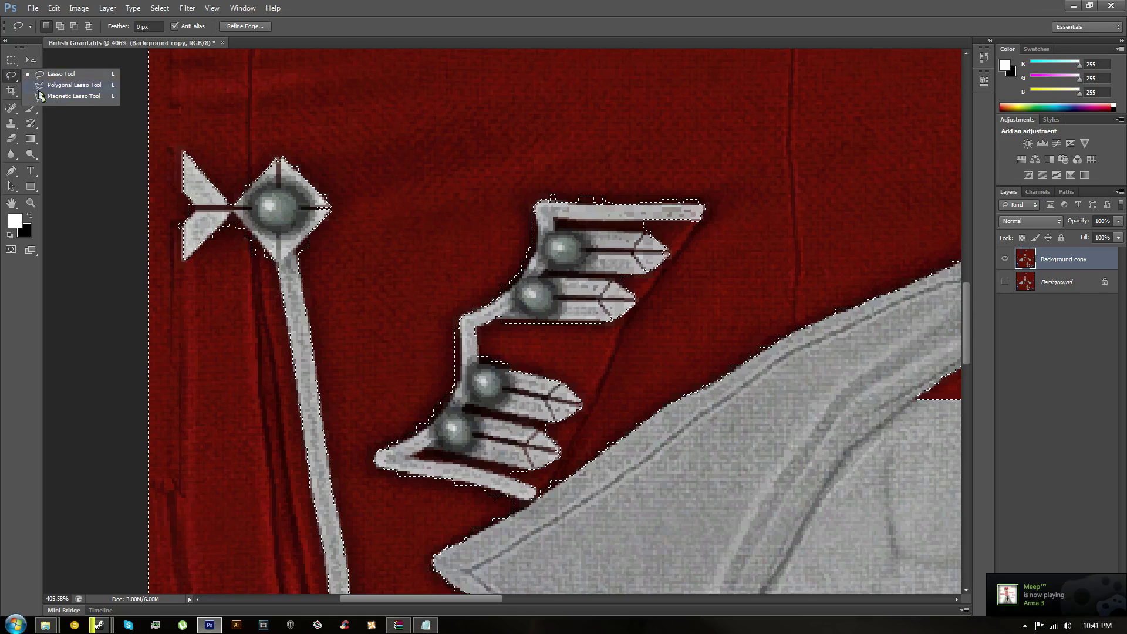
{"action": "left_click", "coordinate": [12, 76]}
{"action": "right_click", "coordinate": [11, 76]}
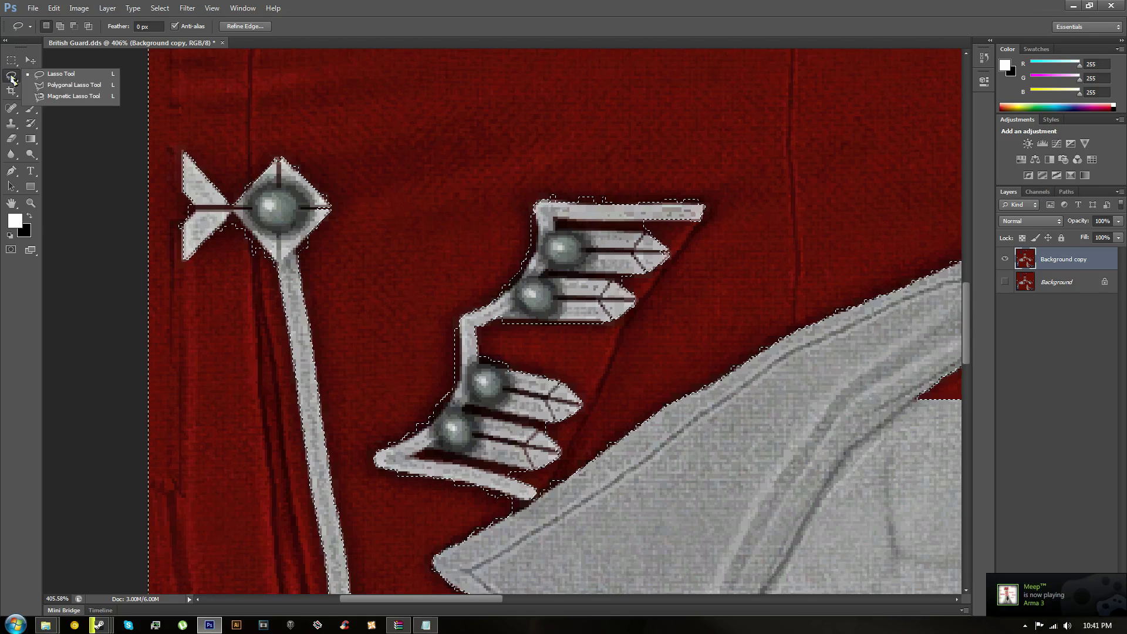
{"action": "left_click", "coordinate": [41, 96]}
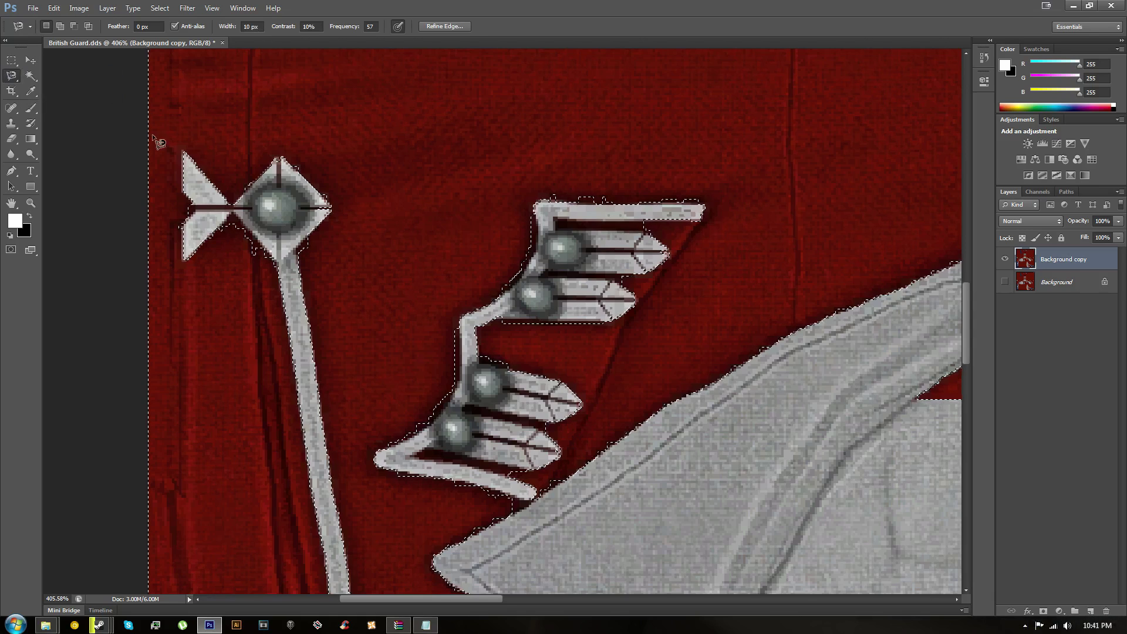
{"action": "left_click", "coordinate": [379, 452], "text": "shift"}
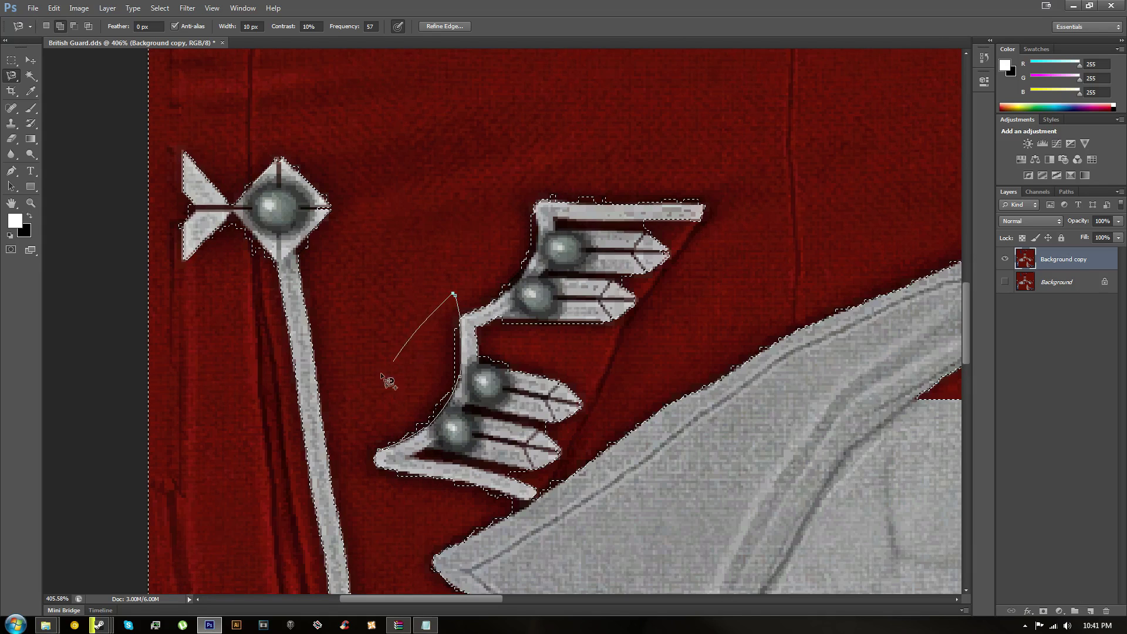
{"action": "left_click", "coordinate": [382, 454]}
Trace the dark edges along the left trim's upper curve and top bar into the selection, removing stray anchor points
{"action": "left_click", "coordinate": [473, 310], "text": "shift"}
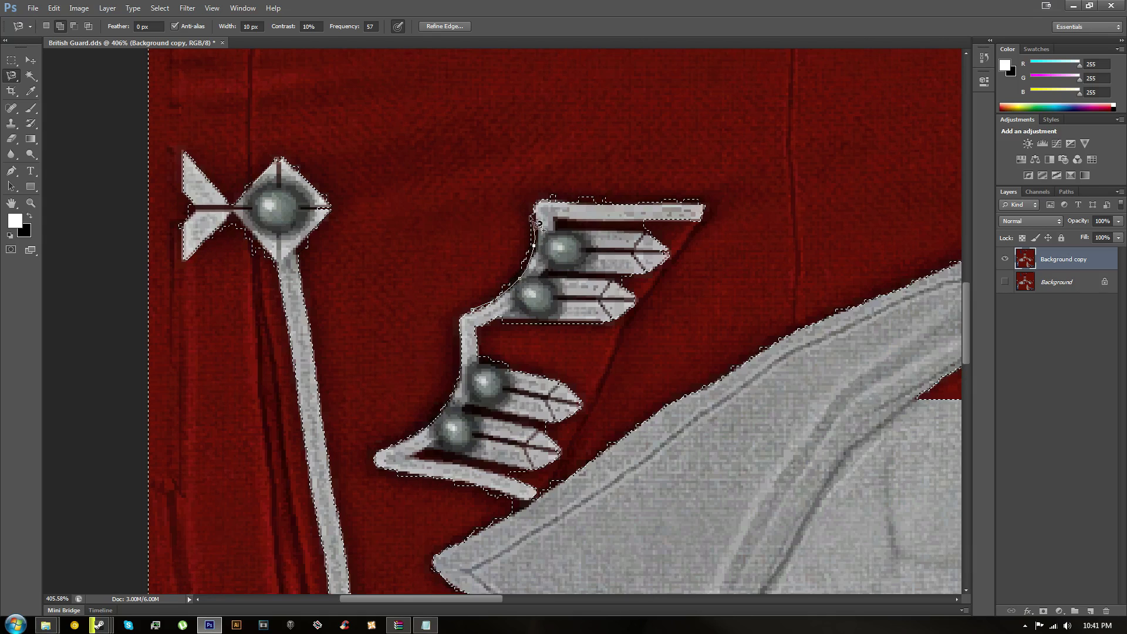
{"action": "left_click", "coordinate": [443, 181]}
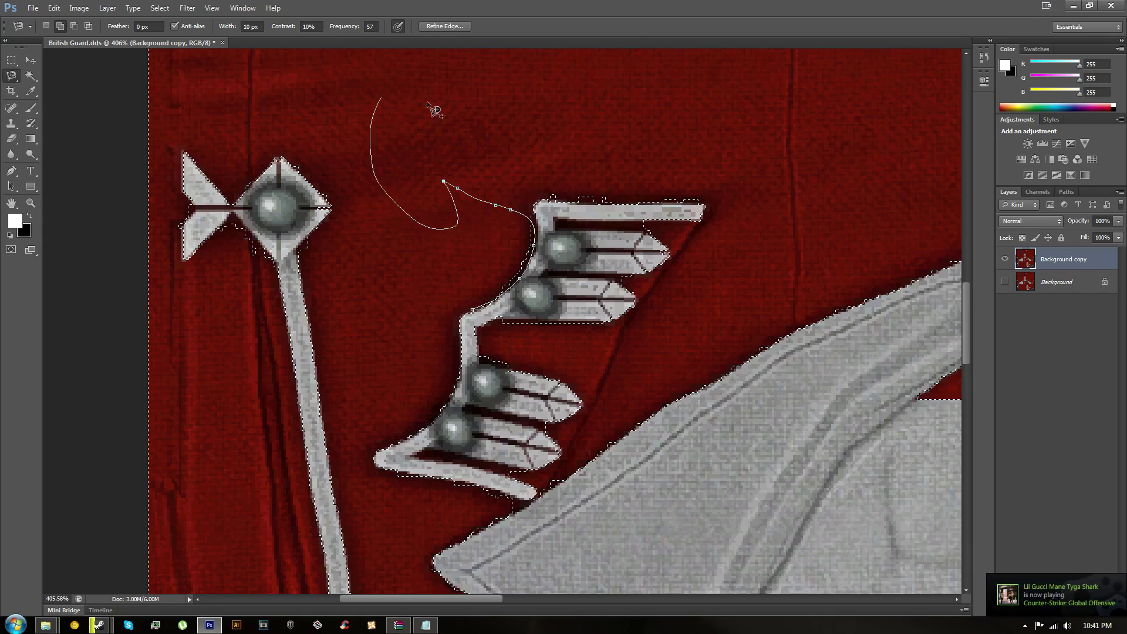
{"action": "left_click", "coordinate": [467, 230]}
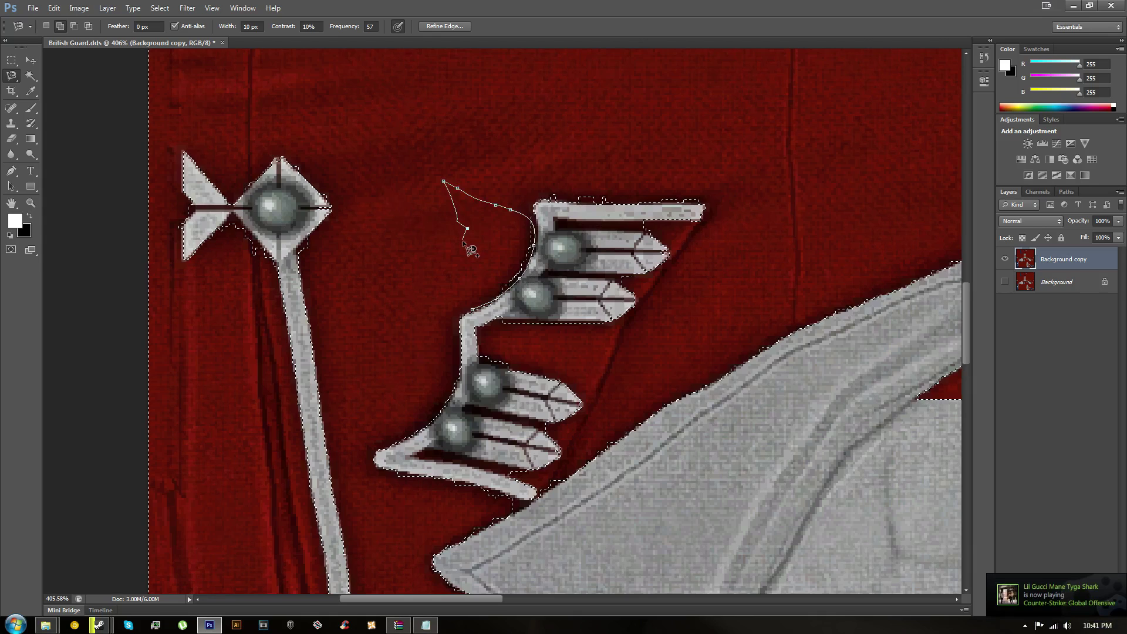
{"action": "key", "text": "BackSpace"}
{"action": "key", "text": "BackSpace"}
{"action": "key", "text": "BackSpace"}
{"action": "key", "text": "BackSpace"}
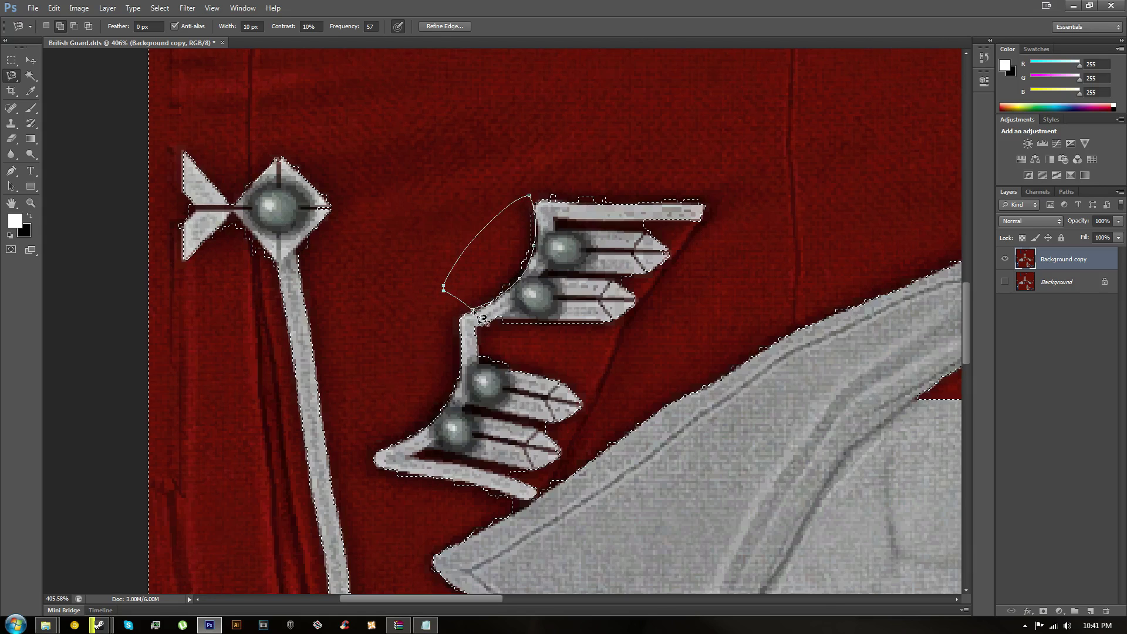
{"action": "key", "text": "Escape"}
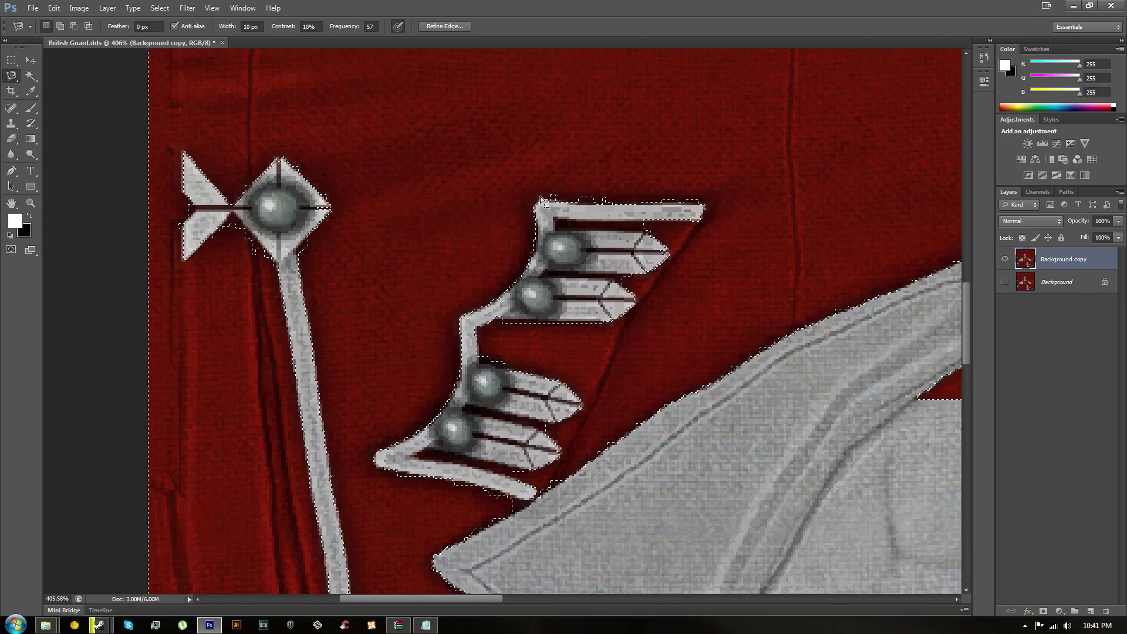
{"action": "left_click", "coordinate": [705, 203], "text": "shift"}
{"action": "left_click", "coordinate": [551, 203]}
Add the dark edges around the left diamond-shaped button ornament and its pointed tails to the selection with the Magnetic Lasso
{"action": "left_click", "coordinate": [233, 229], "text": "shift"}
{"action": "left_click", "coordinate": [234, 228]}
{"action": "left_click", "coordinate": [182, 226], "text": "shift"}
{"action": "left_click", "coordinate": [182, 225]}
{"action": "left_click", "coordinate": [240, 190], "text": "shift"}
{"action": "left_click", "coordinate": [240, 189]}
{"action": "key", "text": "Return"}
{"action": "left_click", "coordinate": [307, 253], "text": "shift"}
{"action": "left_click", "coordinate": [307, 253]}
Add the dark gap between the left trim's lowest braid and its bottom strip to the selection
{"action": "scroll", "coordinate": [389, 302], "scroll_direction": "up", "scroll_amount": 3}
{"action": "left_click", "coordinate": [403, 382], "text": "shift"}
{"action": "key", "text": "Return"}
{"action": "left_click", "coordinate": [488, 398], "text": "shift"}
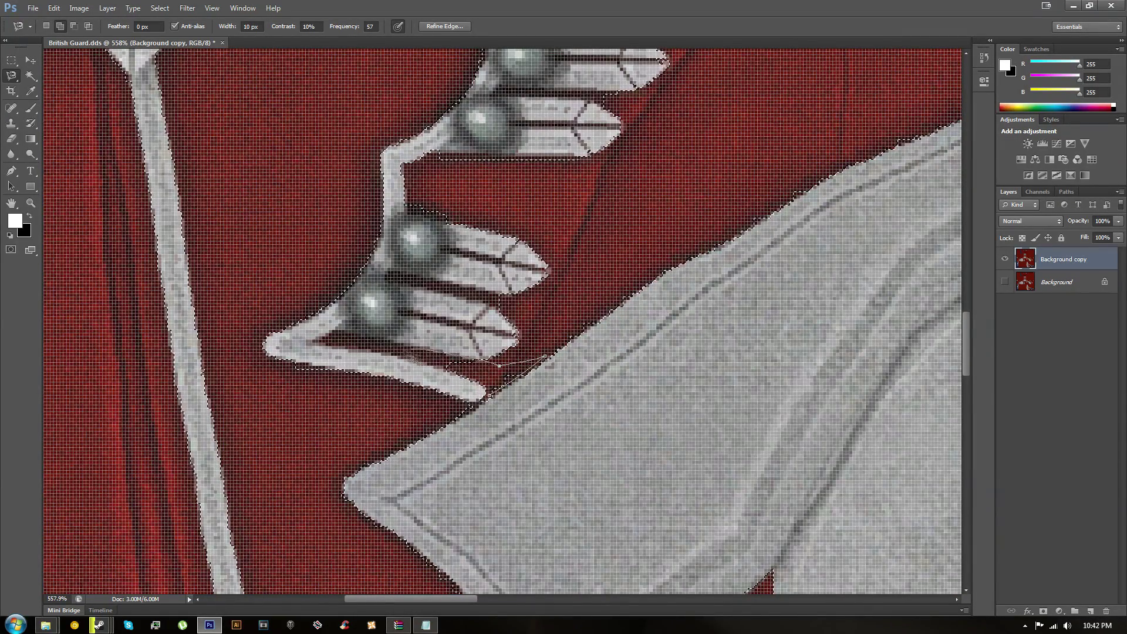
{"action": "left_click", "coordinate": [325, 339]}
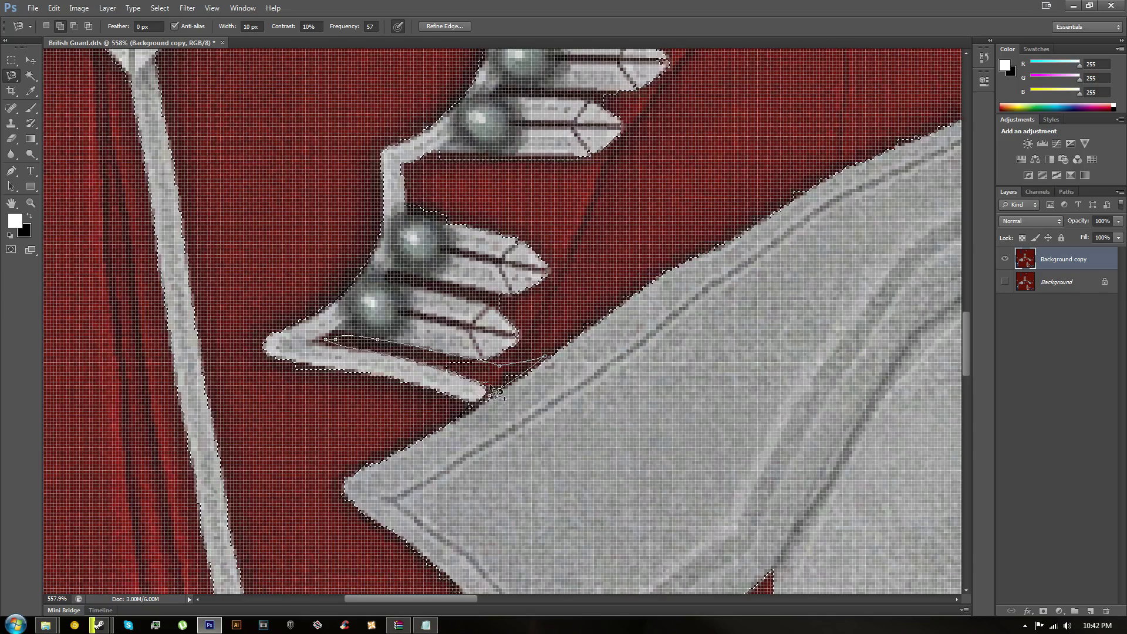
{"action": "left_click", "coordinate": [489, 396]}
Add the dark gaps between the left trim's remaining braids to the selection with the Magnetic Lasso
{"action": "left_click_drag", "start_coordinate": [540, 305], "coordinate": [514, 374]}
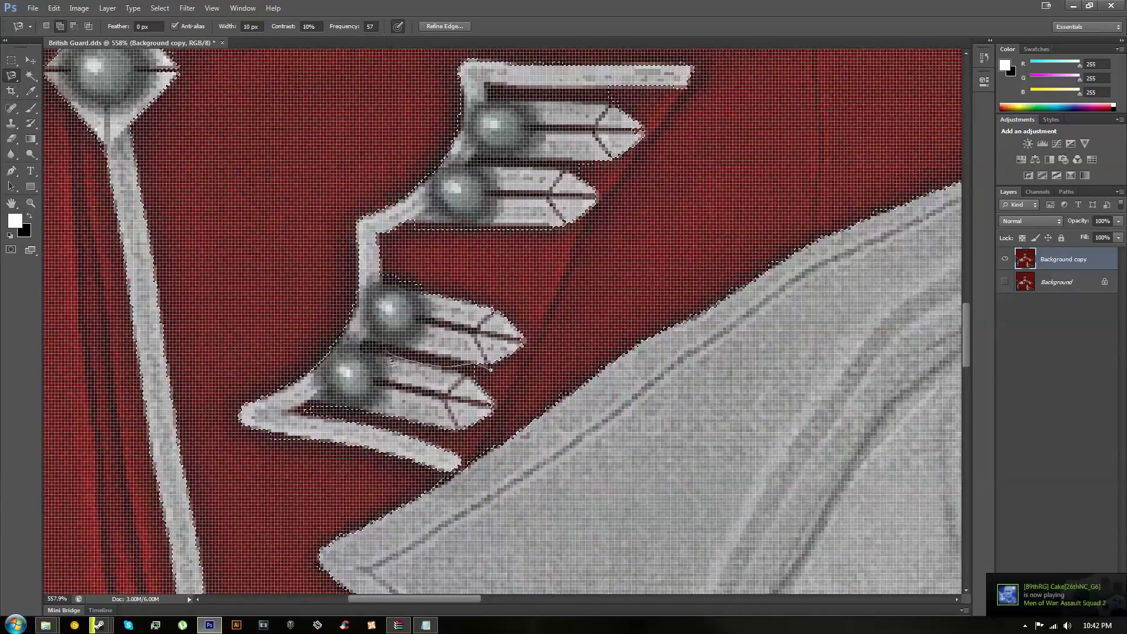
{"action": "left_click", "coordinate": [491, 369]}
{"action": "mouse_move", "coordinate": [428, 293]}
{"action": "left_mouse_down"}
{"action": "mouse_move", "coordinate": [481, 331]}
{"action": "mouse_move", "coordinate": [419, 383]}
{"action": "left_mouse_up"}
{"action": "left_click", "coordinate": [482, 331]}
{"action": "left_click", "coordinate": [434, 317]}
{"action": "left_click", "coordinate": [580, 261], "text": "shift"}
{"action": "left_click", "coordinate": [581, 262]}
{"action": "scroll", "coordinate": [515, 202], "scroll_direction": "down", "scroll_amount": 3}
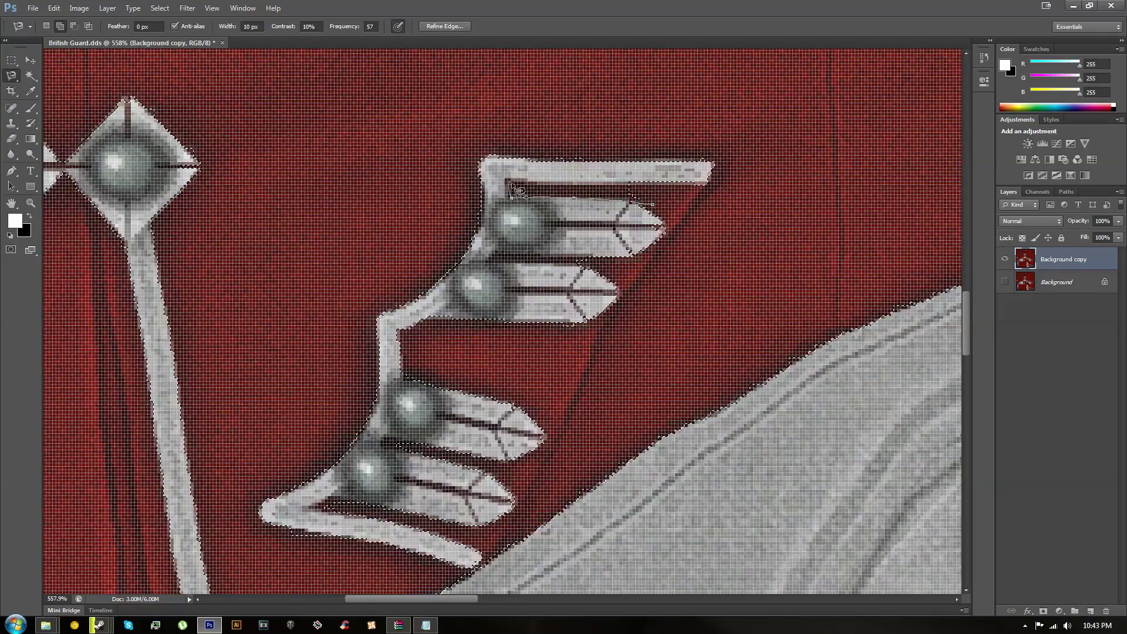
Add the dark gap between the right trim's top bar and its uppermost braid to the selection with the Magnetic Lasso
{"action": "scroll", "coordinate": [652, 256], "scroll_direction": "down", "scroll_amount": 4}
{"action": "scroll", "coordinate": [651, 256], "scroll_direction": "up", "scroll_amount": 7}
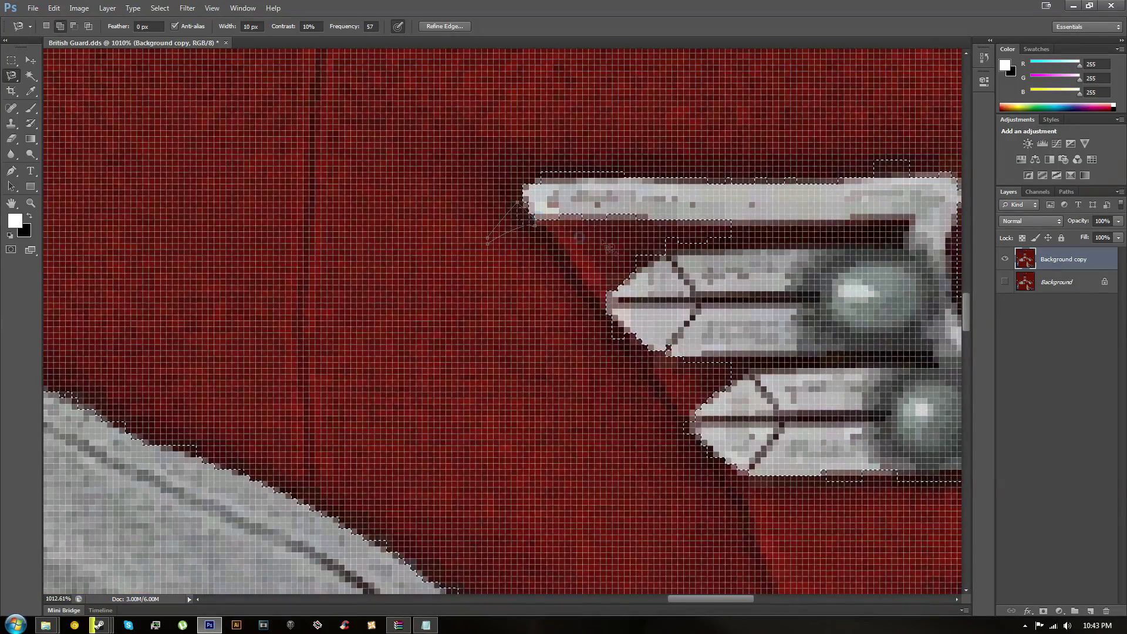
{"action": "left_click", "coordinate": [678, 220], "text": "alt"}
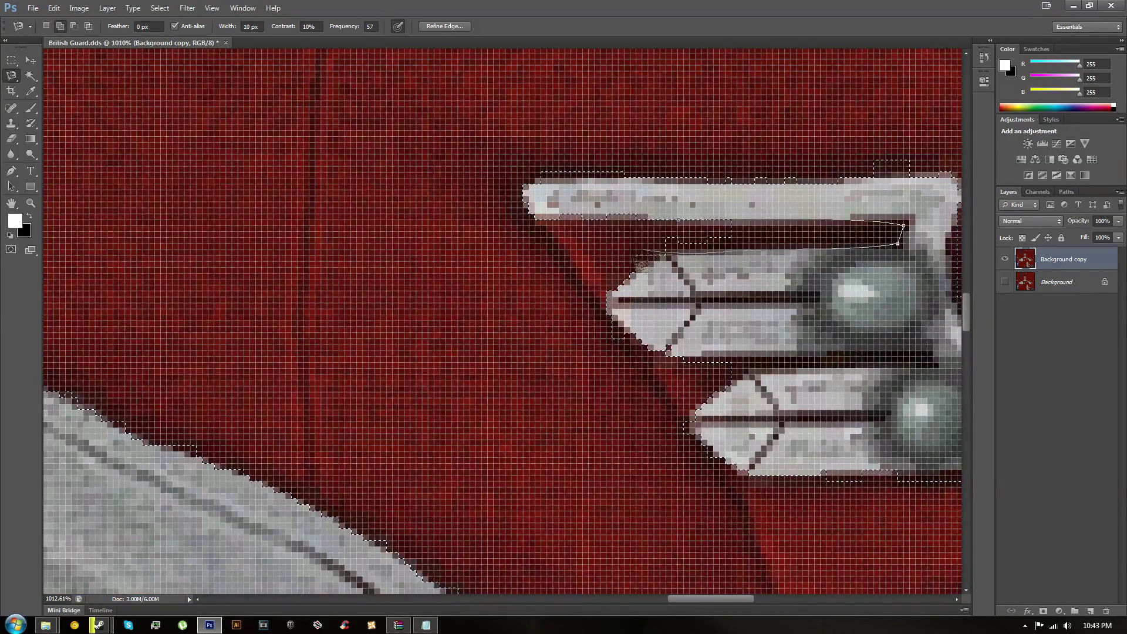
{"action": "left_click", "coordinate": [685, 229]}
{"action": "left_click", "coordinate": [607, 321]}
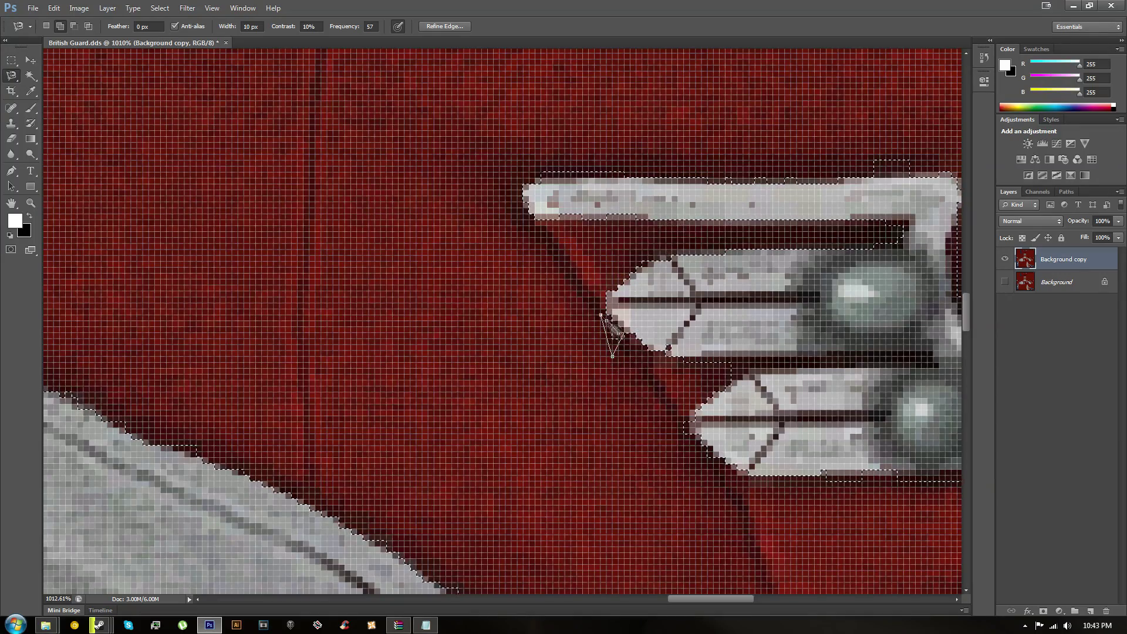
Add the dark edge at the right trim's uppermost braid tip and the gap below that braid to the selection
{"action": "left_click", "coordinate": [607, 321]}
{"action": "left_click", "coordinate": [671, 356]}
{"action": "left_click", "coordinate": [933, 357]}
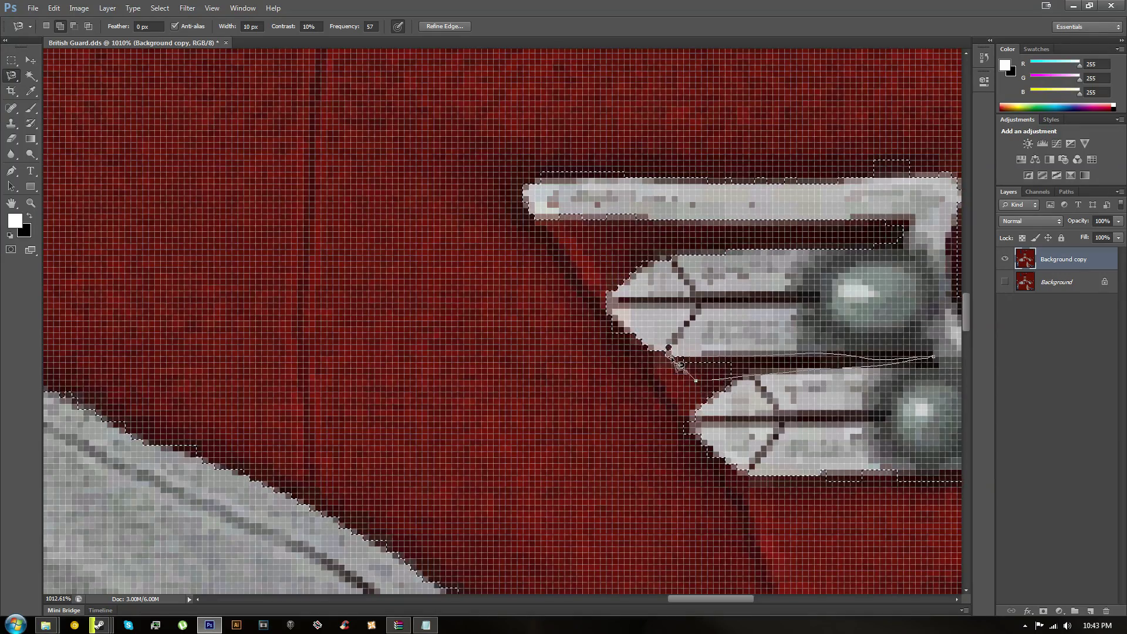
{"action": "left_click", "coordinate": [669, 356]}
Add the dark edges below the right trim's second braid and the gap between its two lower braids to the selection
{"action": "left_click_drag", "start_coordinate": [669, 356], "coordinate": [373, 280]}
{"action": "left_click", "coordinate": [524, 403]}
{"action": "left_click", "coordinate": [524, 402]}
{"action": "left_click", "coordinate": [792, 475]}
{"action": "left_click", "coordinate": [792, 475]}
{"action": "left_click_drag", "start_coordinate": [792, 475], "coordinate": [659, 178]}
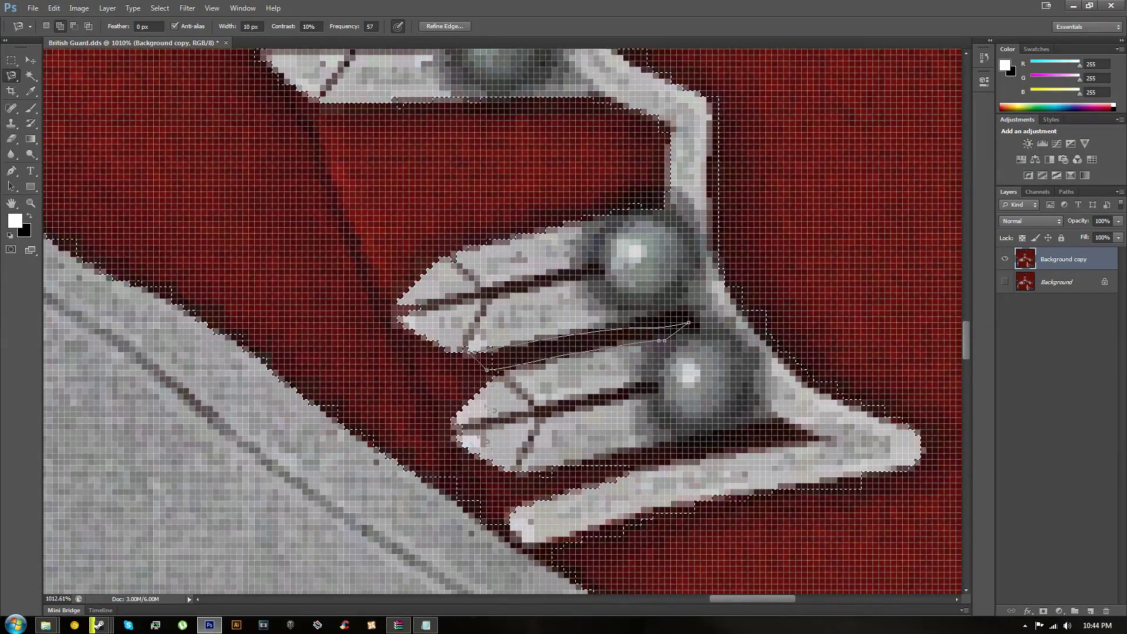
{"action": "left_click", "coordinate": [458, 491]}
{"action": "left_click", "coordinate": [458, 490]}
Add the dark gap between the right trim's lowest braid and its bottom strip to the selection
{"action": "left_click_drag", "start_coordinate": [537, 490], "coordinate": [473, 443]}
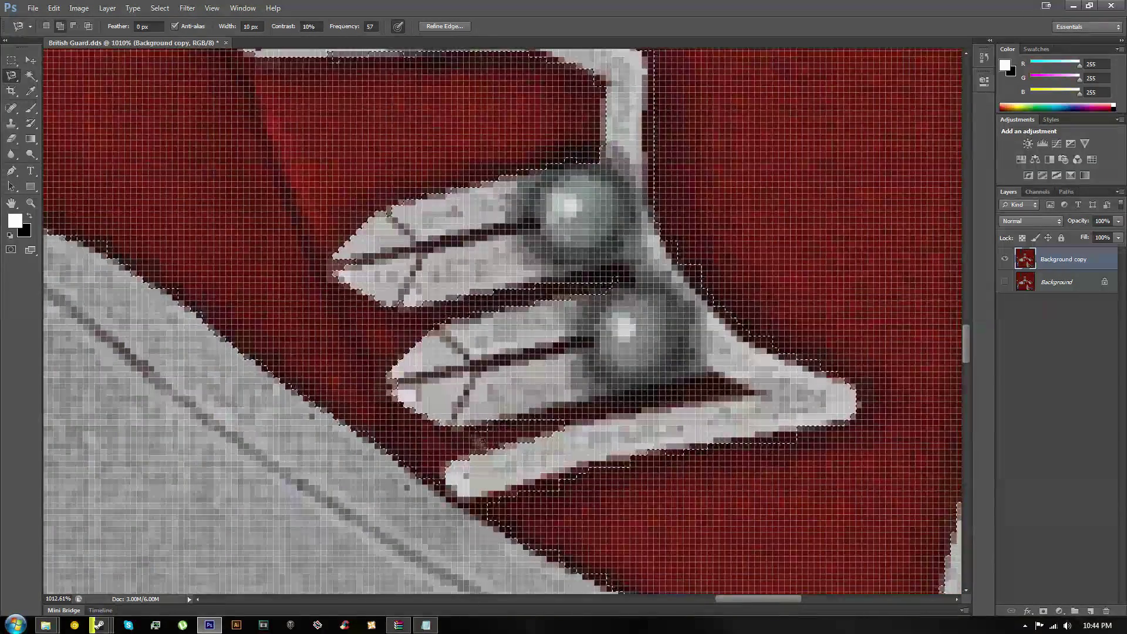
{"action": "left_click", "coordinate": [469, 428]}
{"action": "key", "text": "ctrl+plus"}
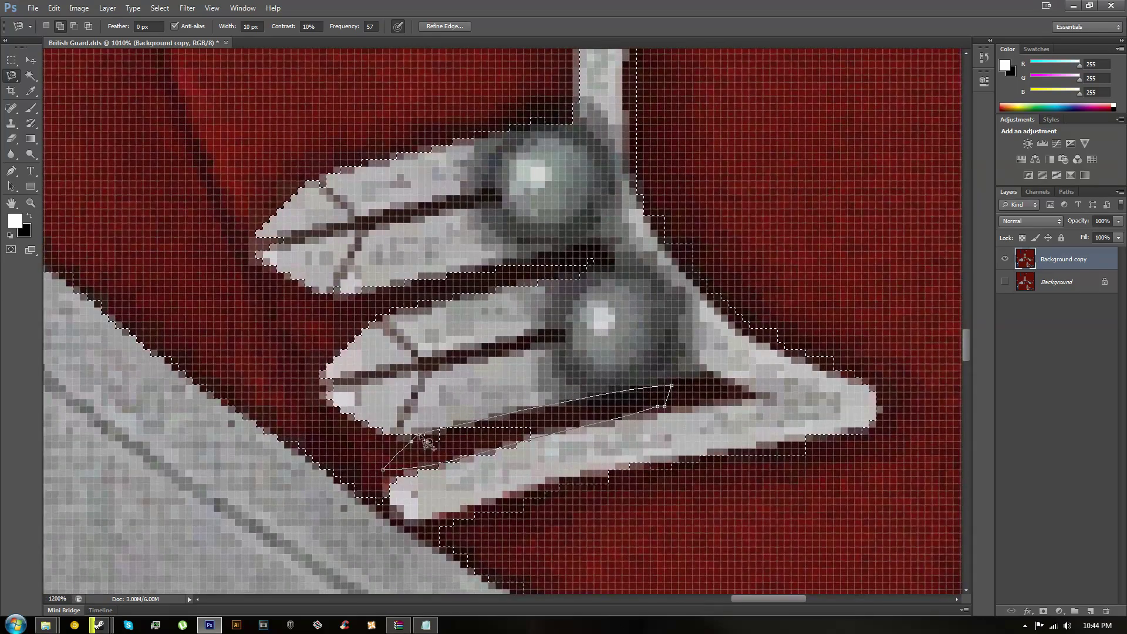
{"action": "left_click", "coordinate": [412, 442]}
Add the dark edges around the right diamond-shaped button ornament and its pointed tails to the selection
{"action": "scroll", "coordinate": [441, 370], "scroll_direction": "down", "scroll_amount": 5}
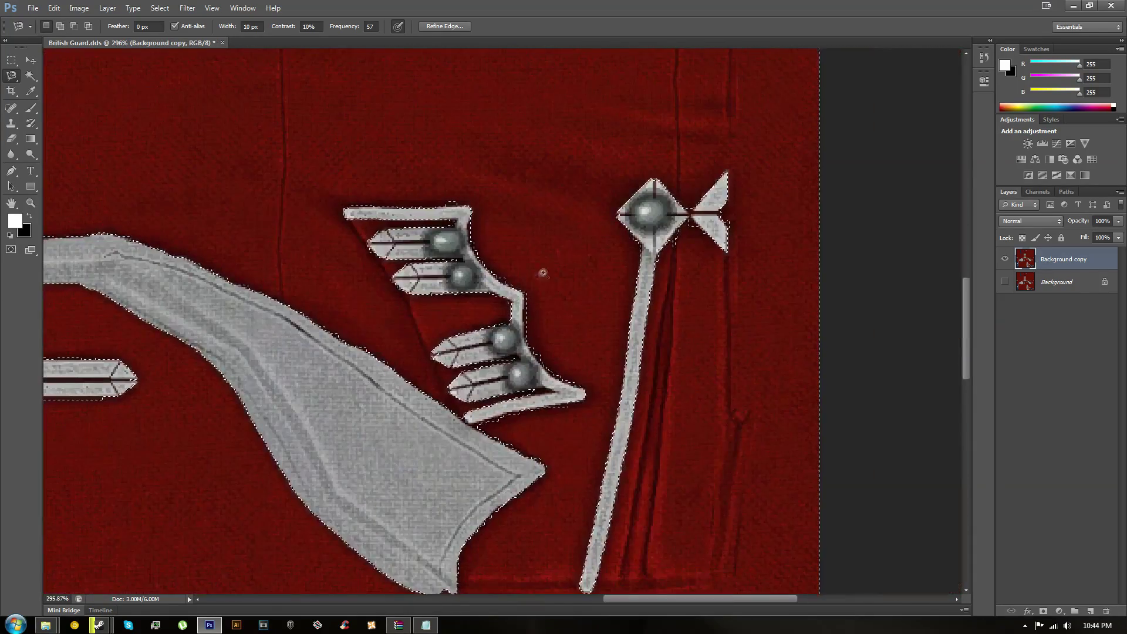
{"action": "scroll", "coordinate": [646, 246], "scroll_direction": "up", "scroll_amount": 8}
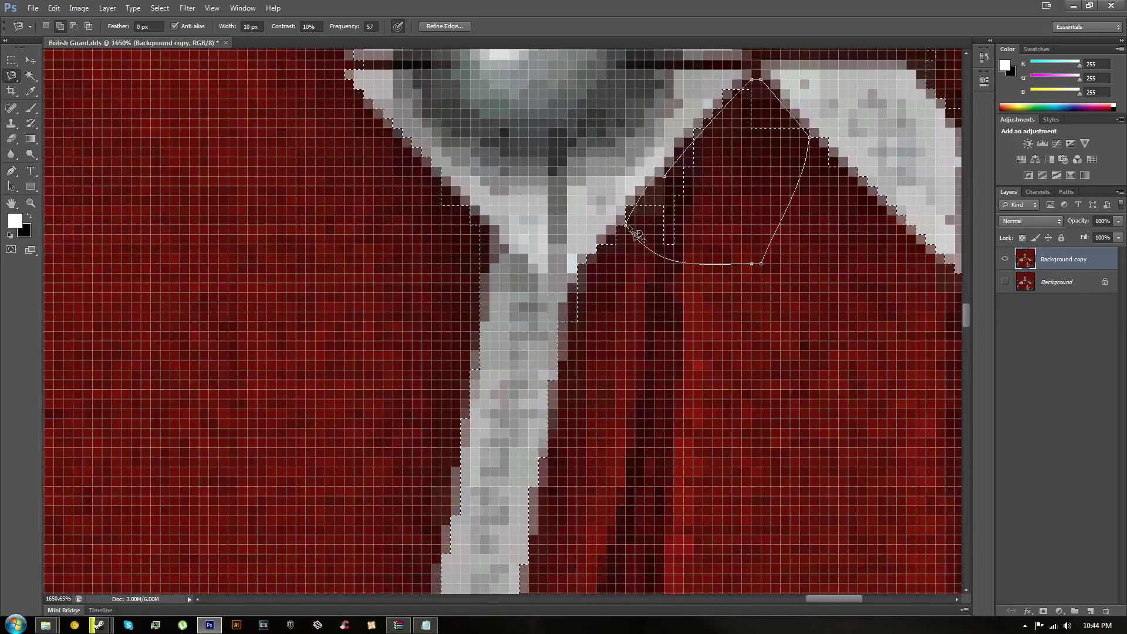
{"action": "scroll", "coordinate": [637, 235], "scroll_direction": "down", "scroll_amount": 3}
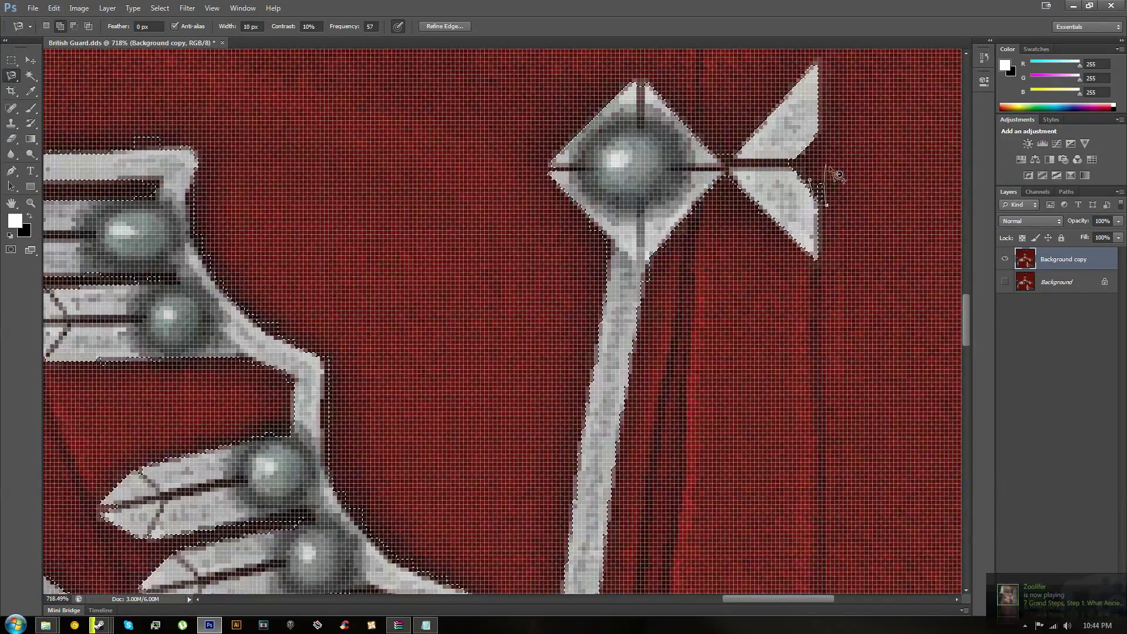
{"action": "scroll", "coordinate": [833, 176], "scroll_direction": "down", "scroll_amount": 4}
{"action": "scroll", "coordinate": [675, 235], "scroll_direction": "up", "scroll_amount": 8}
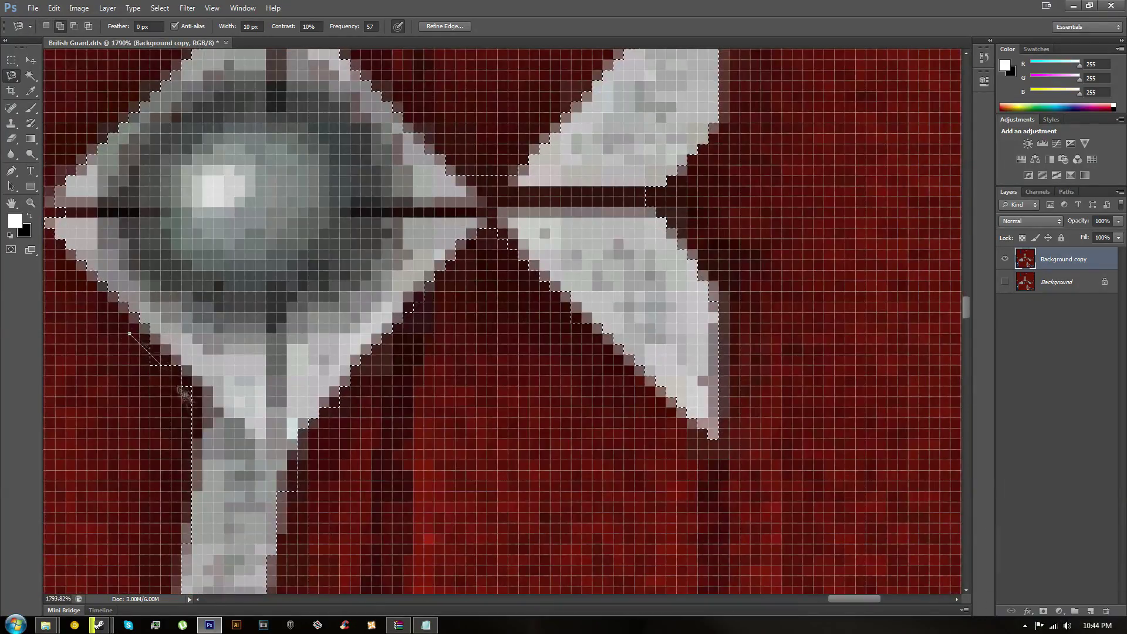
{"action": "left_click", "coordinate": [130, 334]}
Refine the selection around the upper end of the coat's central vertical strip with the Magnetic Lasso
{"action": "scroll", "coordinate": [415, 372], "scroll_direction": "down", "scroll_amount": 8}
{"action": "left_click_drag", "start_coordinate": [269, 101], "coordinate": [472, 277]}
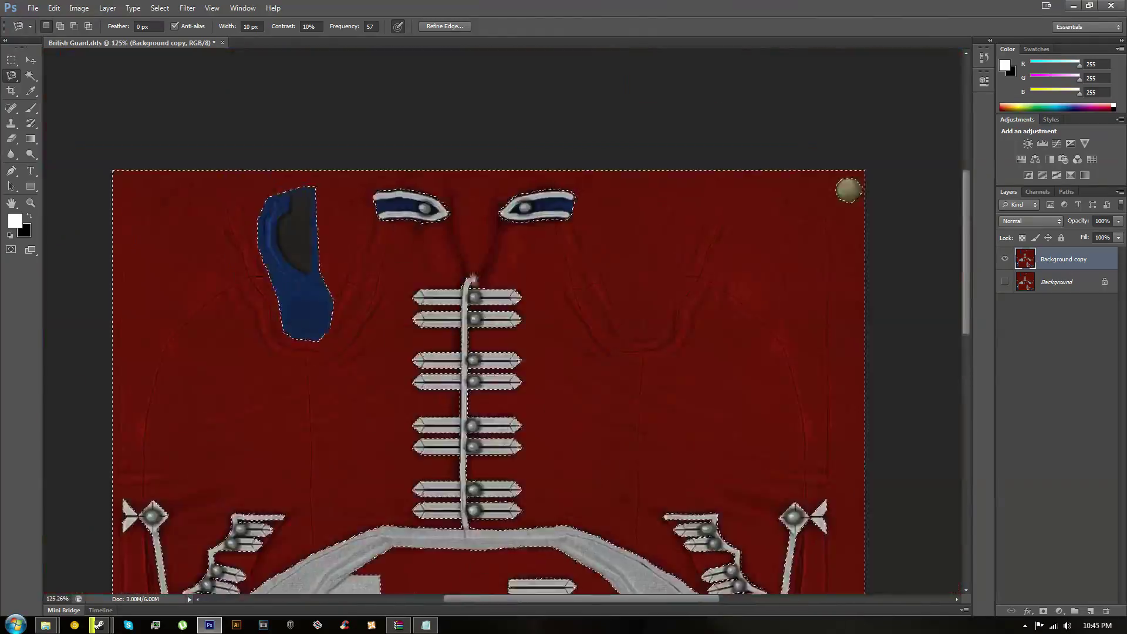
{"action": "scroll", "coordinate": [411, 216], "scroll_direction": "up", "scroll_amount": 7}
{"action": "left_click", "coordinate": [511, 264], "text": "shift"}
{"action": "left_click", "coordinate": [511, 267]}
{"action": "scroll", "coordinate": [516, 276], "scroll_direction": "down", "scroll_amount": 8}
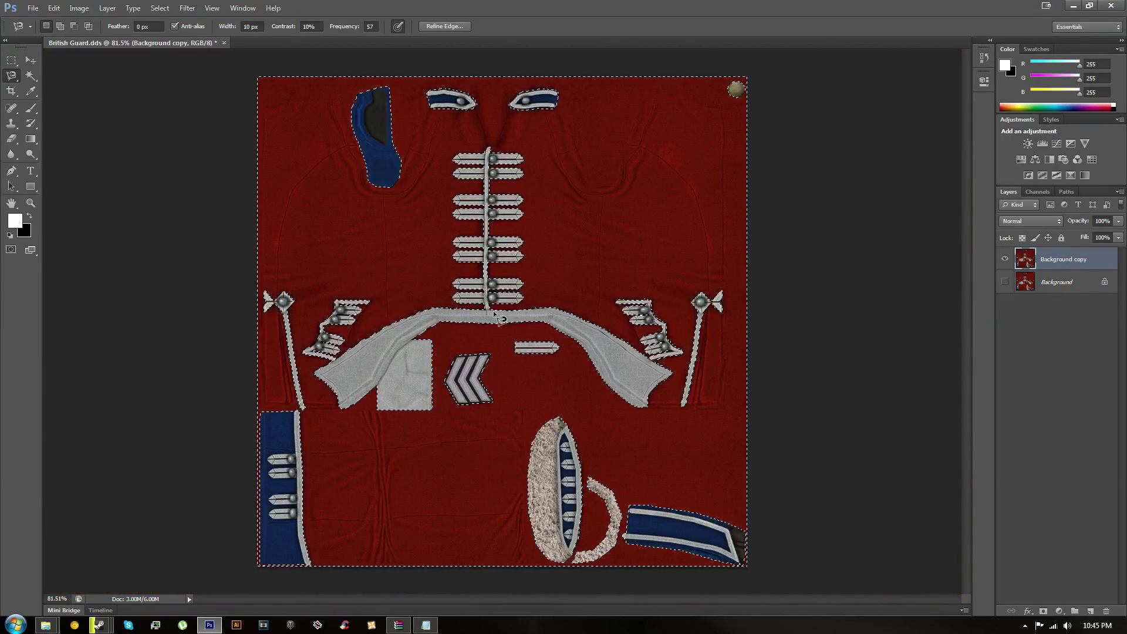
{"action": "scroll", "coordinate": [501, 340], "scroll_direction": "up", "scroll_amount": 2}
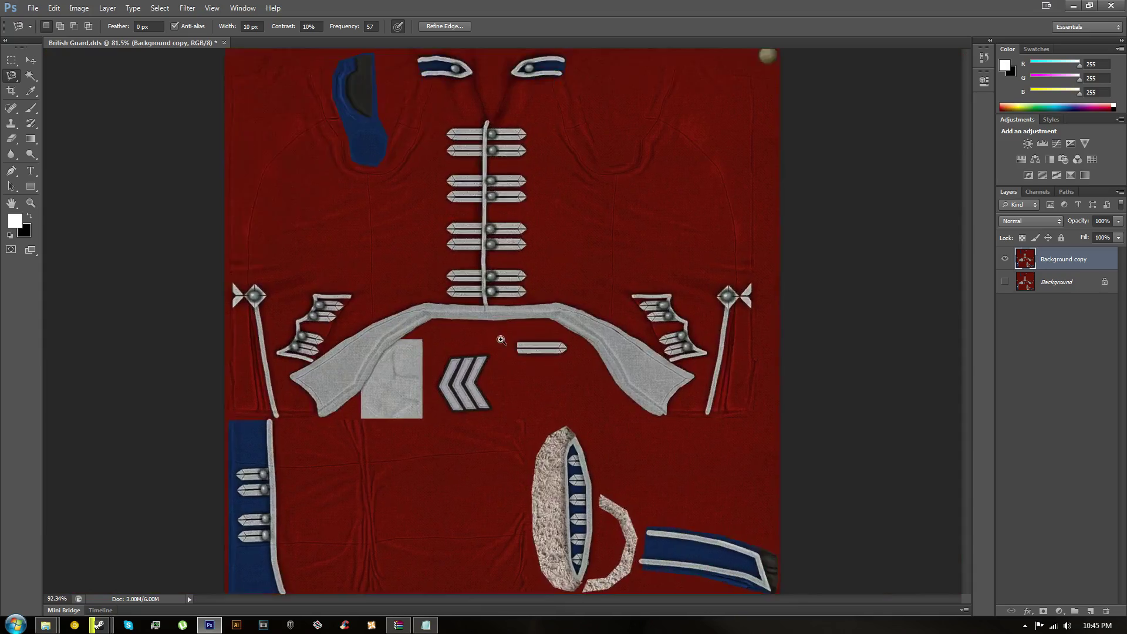
{"action": "scroll", "coordinate": [500, 339], "scroll_direction": "up", "scroll_amount": 2}
{"action": "scroll", "coordinate": [618, 311], "scroll_direction": "up", "scroll_amount": 4}
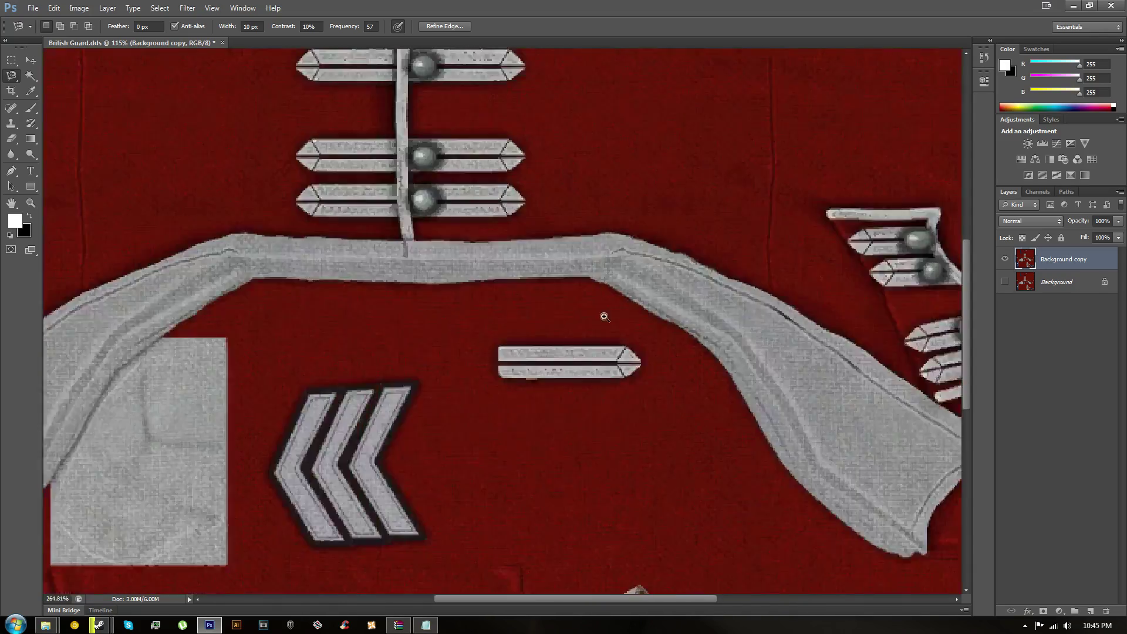
{"action": "scroll", "coordinate": [618, 311], "scroll_direction": "down", "scroll_amount": 9}
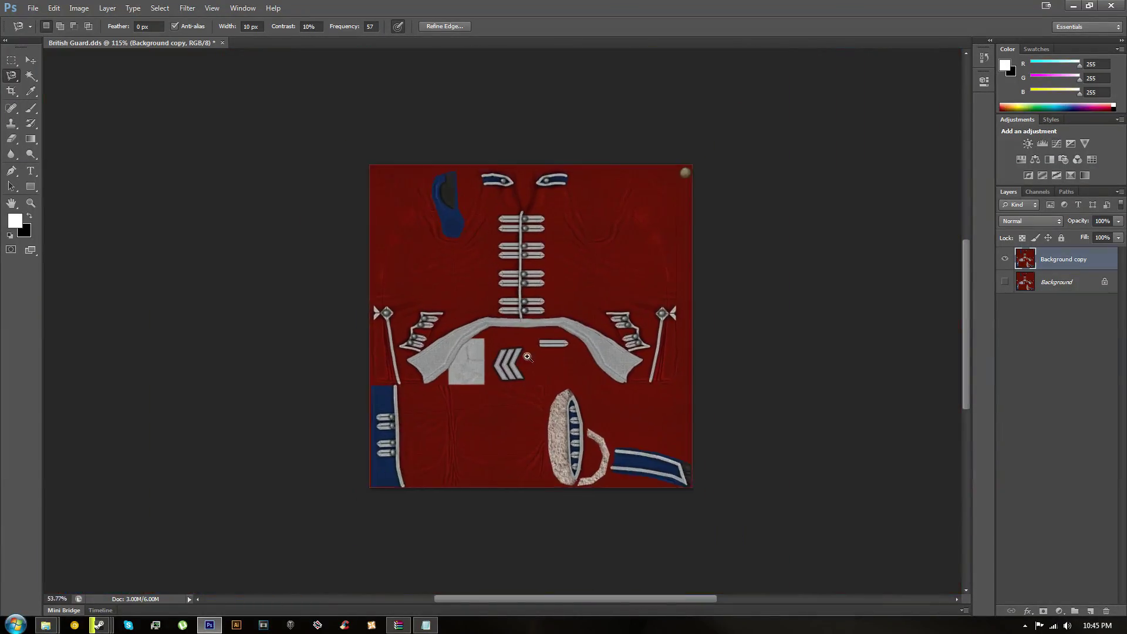
{"action": "left_click_drag", "start_coordinate": [527, 356], "coordinate": [563, 354]}
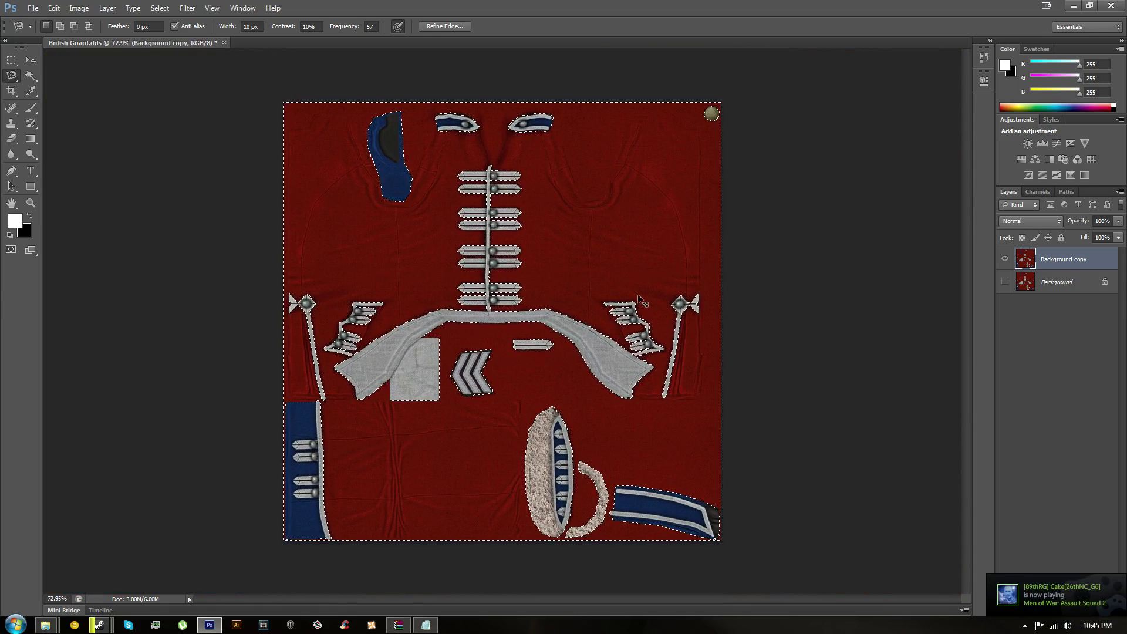
Copy the selected red fabric to a new layer and hide the Background copy layer
{"action": "key", "text": "ctrl+j"}
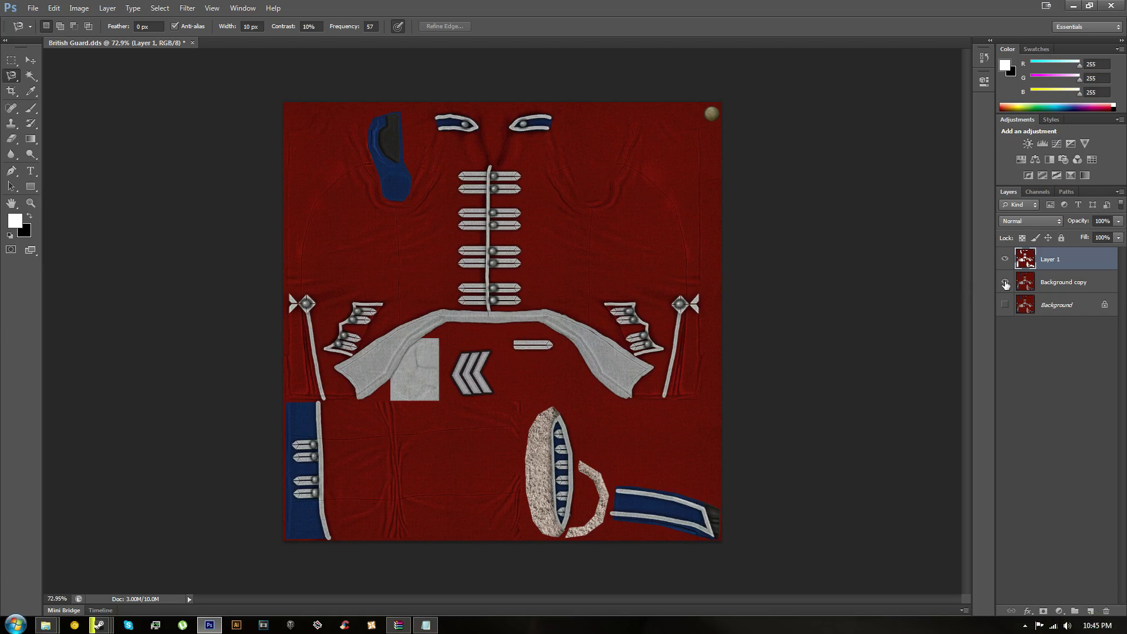
{"action": "left_click", "coordinate": [1005, 283]}
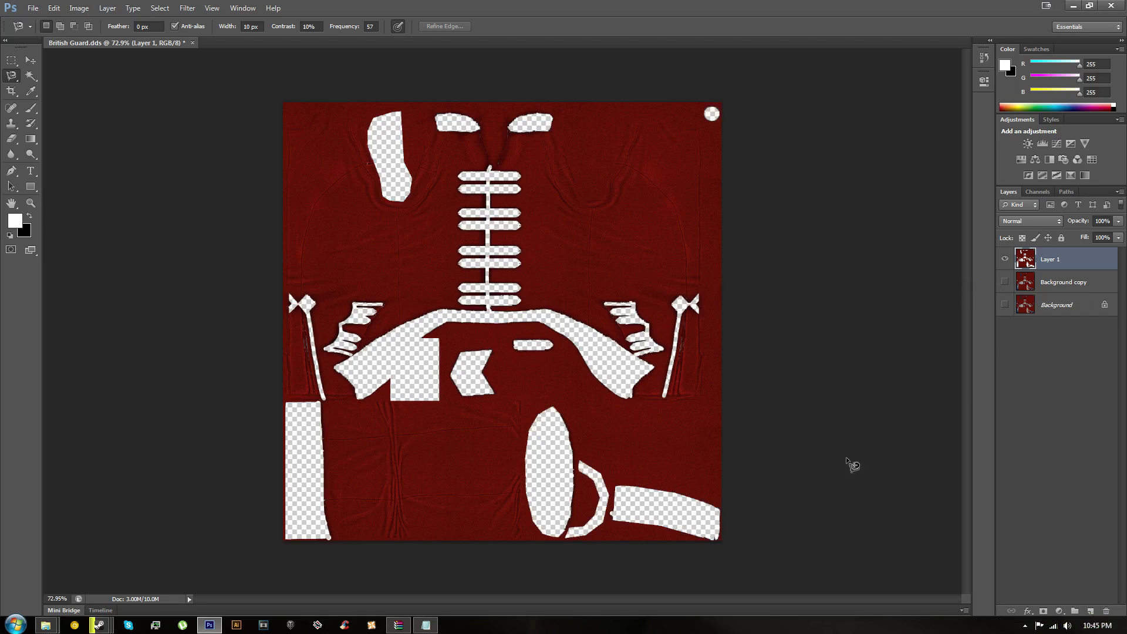
{"action": "left_click", "coordinate": [1058, 286]}
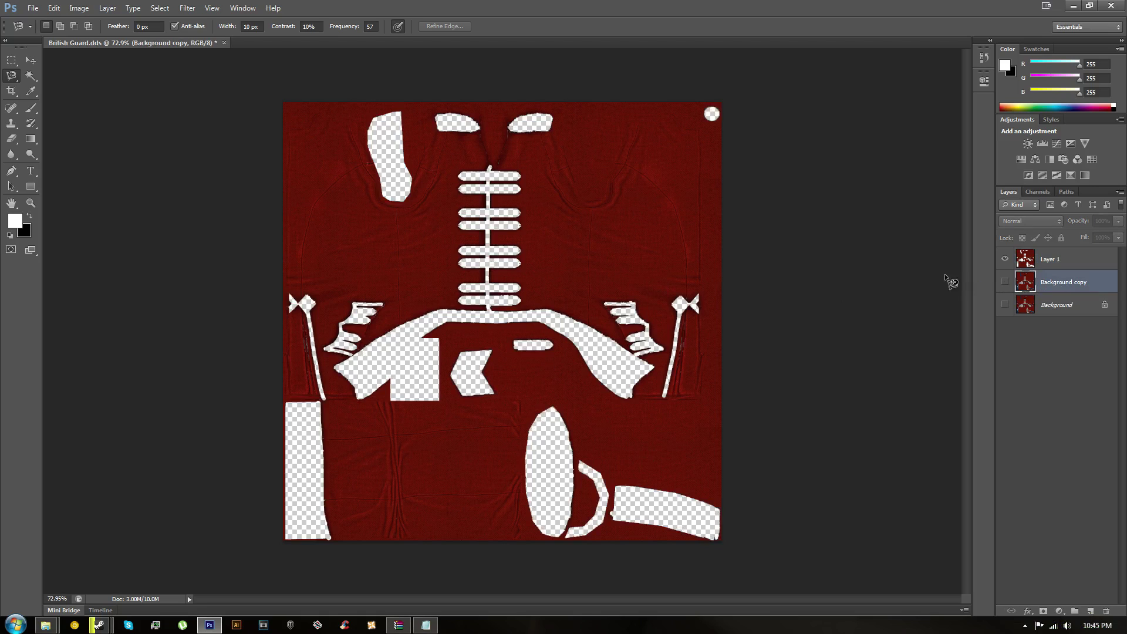
{"action": "key", "text": "m"}
{"action": "left_click_drag", "start_coordinate": [224, 81], "coordinate": [861, 577]}
{"action": "key", "text": "ctrl+d"}
{"action": "left_click", "coordinate": [1055, 259]}
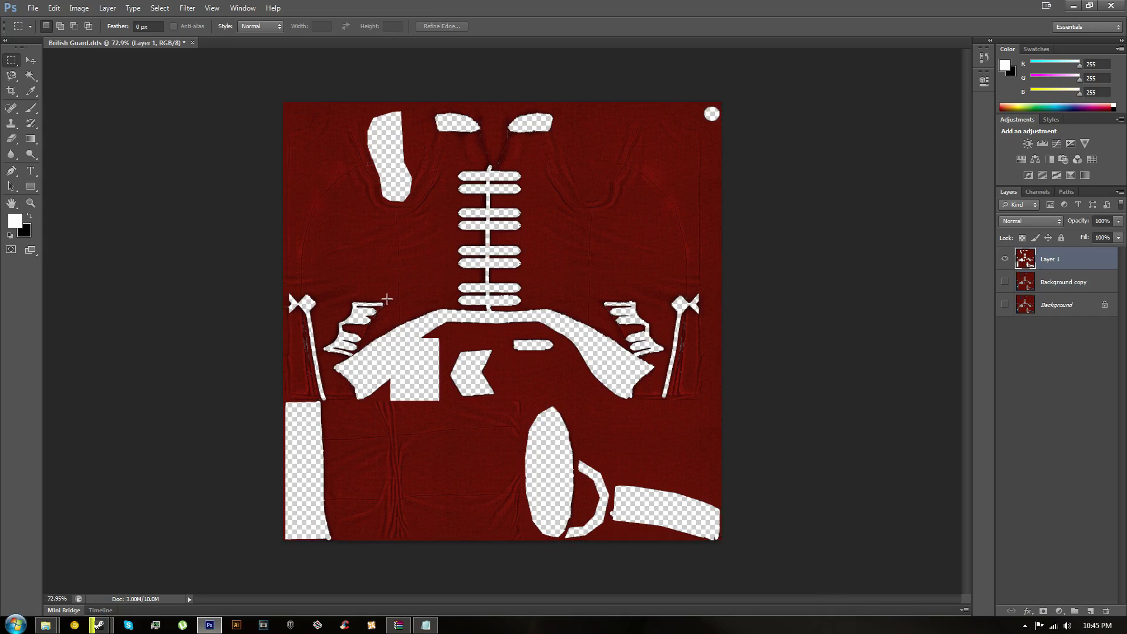
Duplicate Layer 1, then hide the original Layer 1 and show the Background copy layer
{"action": "left_click_drag", "start_coordinate": [1047, 256], "coordinate": [1089, 611]}
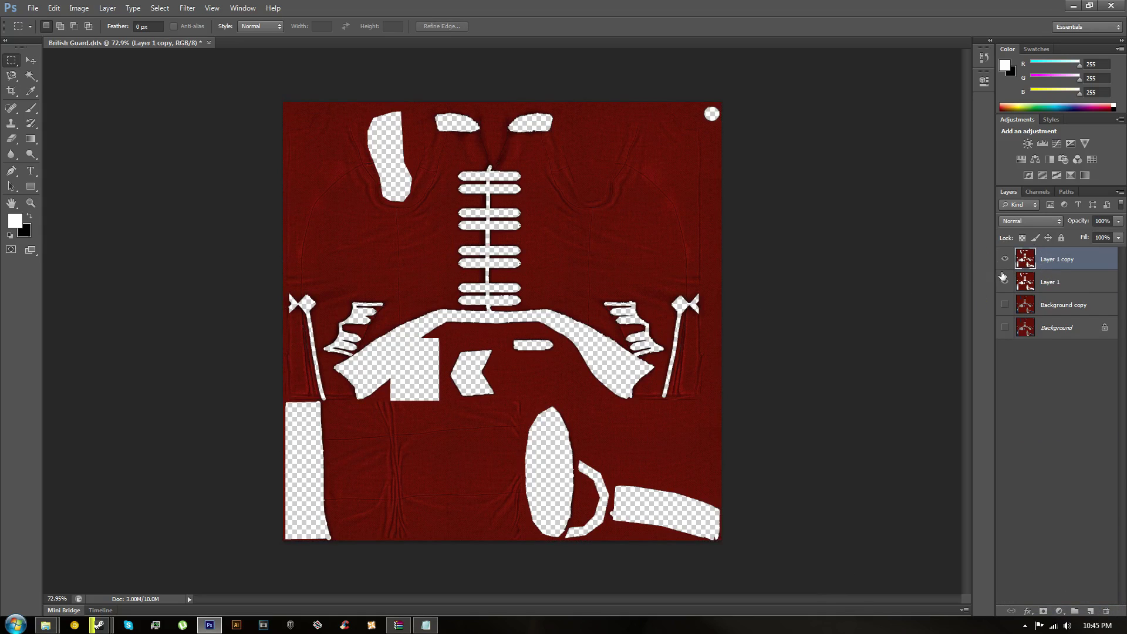
{"action": "left_click", "coordinate": [1004, 305]}
{"action": "left_click", "coordinate": [1044, 306]}
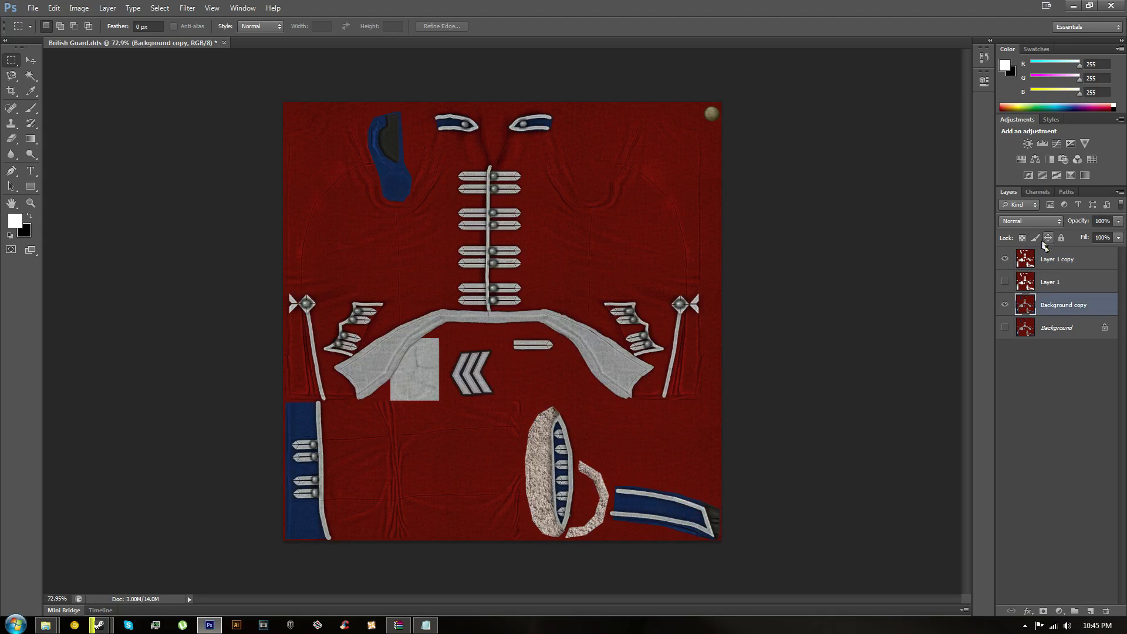
Load the Layer 1 copy's outline as a selection and start a Fill with a custom color
{"action": "left_click", "coordinate": [1039, 257]}
{"action": "left_click", "coordinate": [1026, 263], "text": "ctrl"}
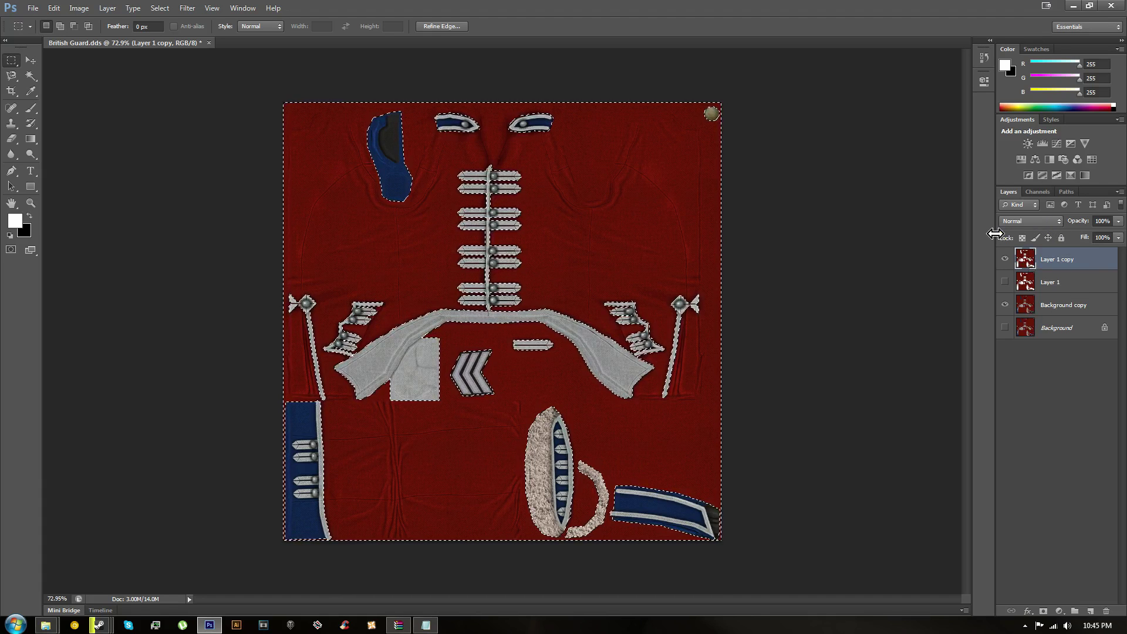
{"action": "key", "text": "shift+F5"}
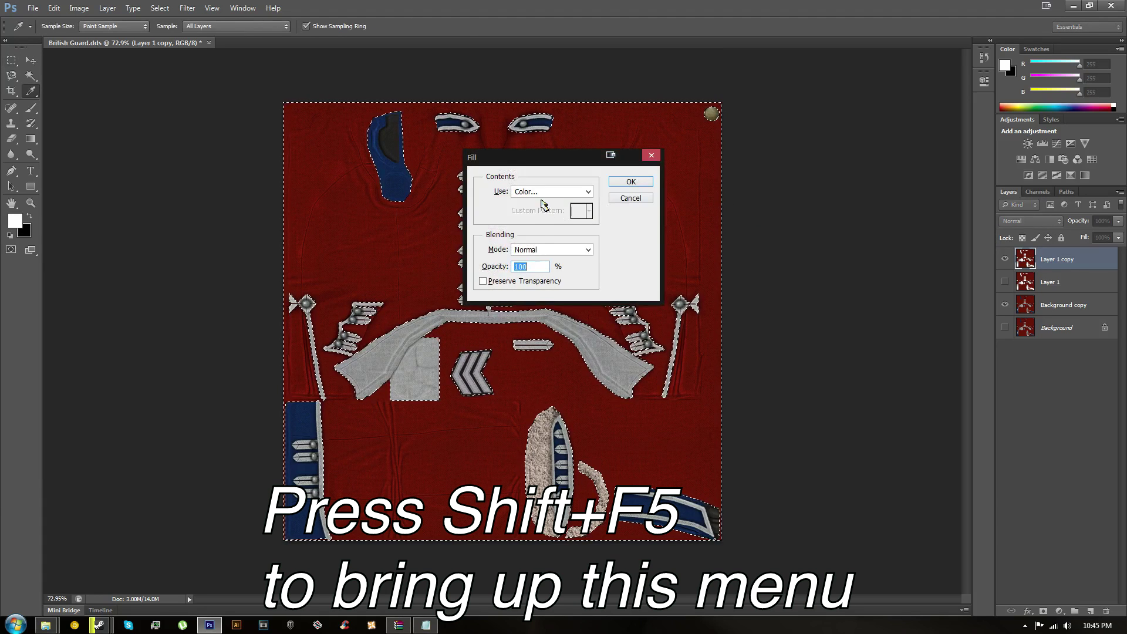
{"action": "left_click", "coordinate": [543, 191]}
{"action": "left_click", "coordinate": [537, 223]}
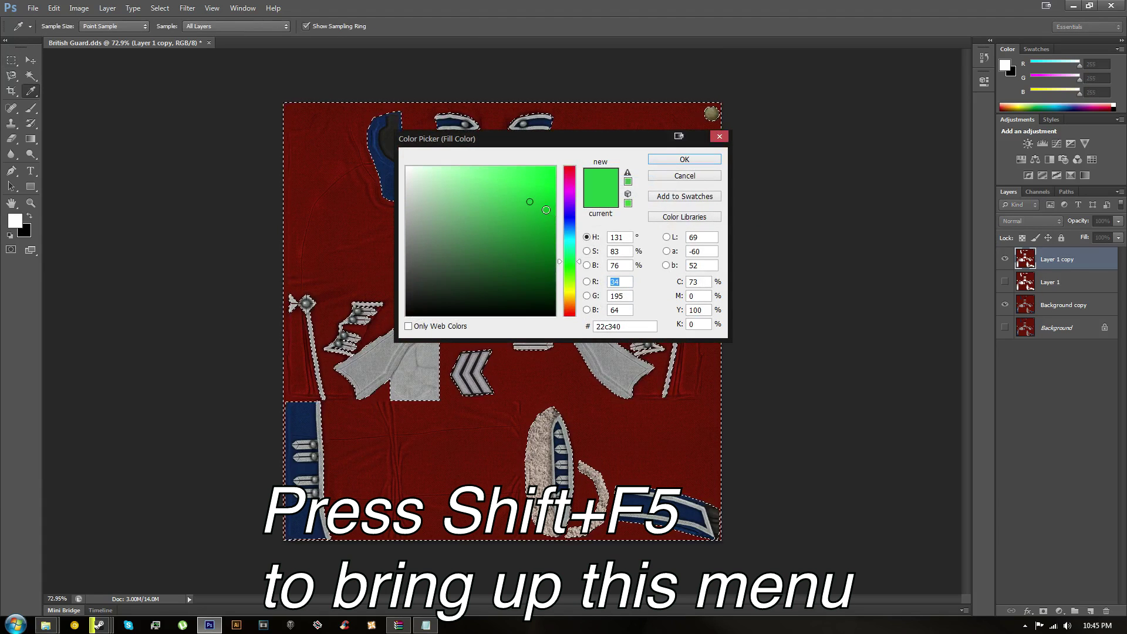
Fill the selected fabric on Layer 1 copy with the pink color e04fa8
{"action": "mouse_move", "coordinate": [567, 260]}
{"action": "left_mouse_down"}
{"action": "mouse_move", "coordinate": [575, 221]}
{"action": "mouse_move", "coordinate": [544, 215]}
{"action": "mouse_move", "coordinate": [546, 192]}
{"action": "mouse_move", "coordinate": [423, 196]}
{"action": "mouse_move", "coordinate": [536, 198]}
{"action": "left_mouse_up"}
{"action": "left_click", "coordinate": [568, 184]}
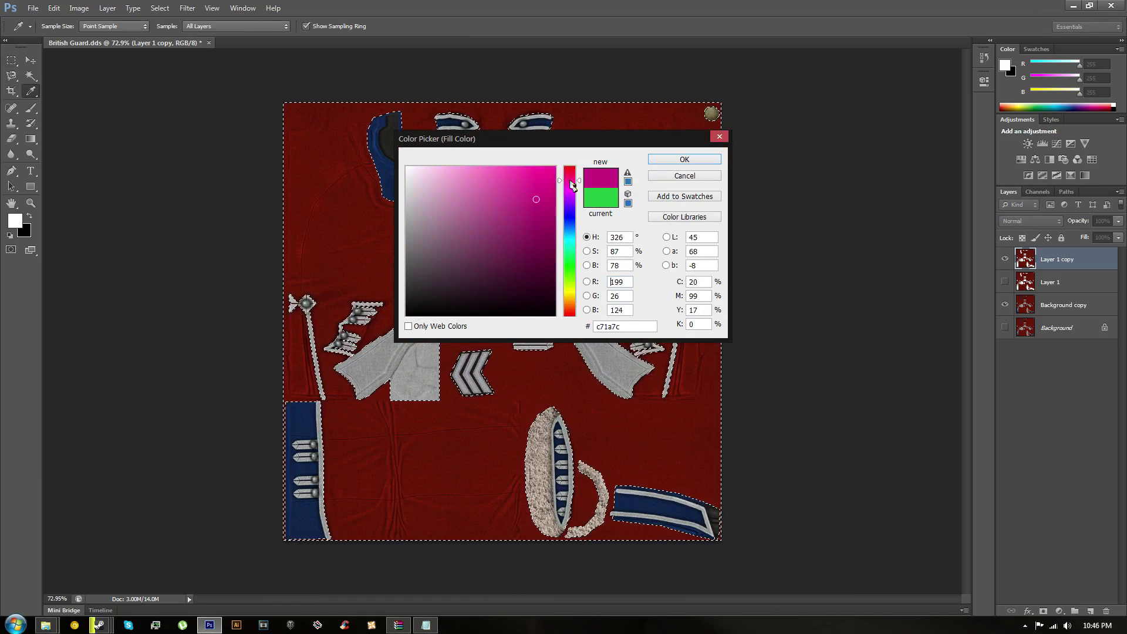
{"action": "left_click", "coordinate": [529, 175]}
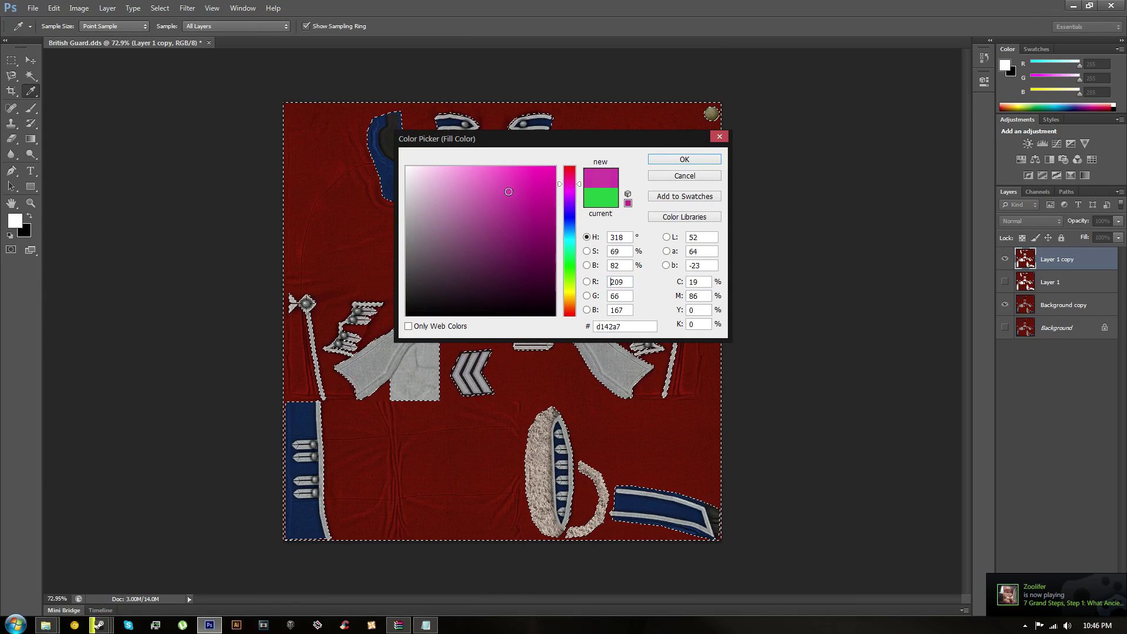
{"action": "mouse_move", "coordinate": [509, 194]}
{"action": "left_mouse_down"}
{"action": "mouse_move", "coordinate": [516, 203]}
{"action": "mouse_move", "coordinate": [448, 237]}
{"action": "mouse_move", "coordinate": [507, 200]}
{"action": "left_mouse_up"}
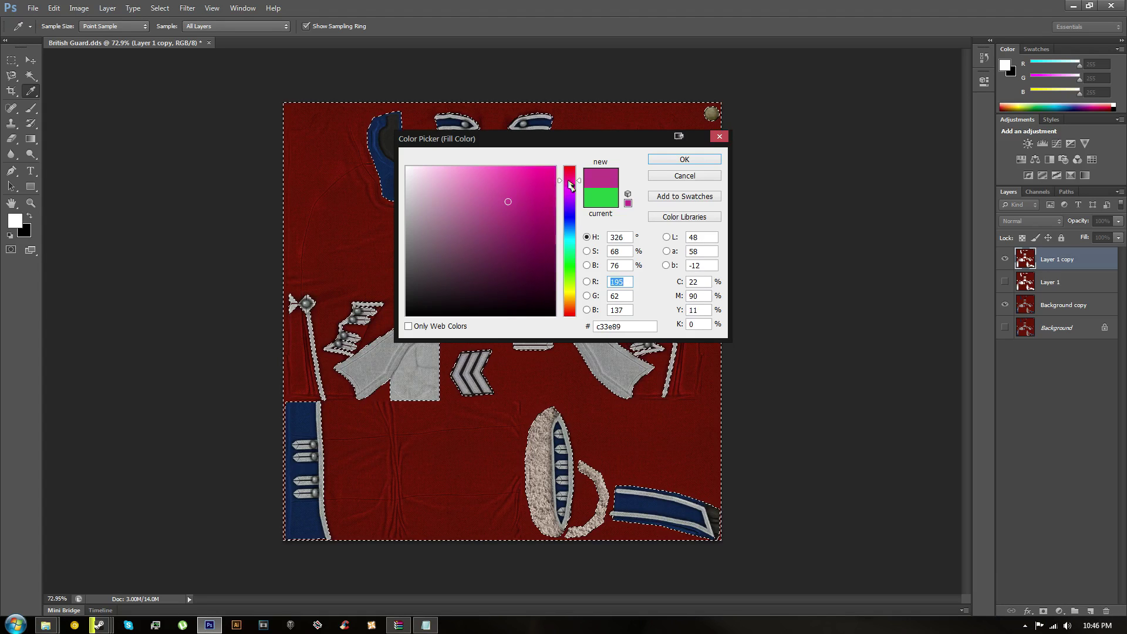
{"action": "left_click", "coordinate": [502, 185]}
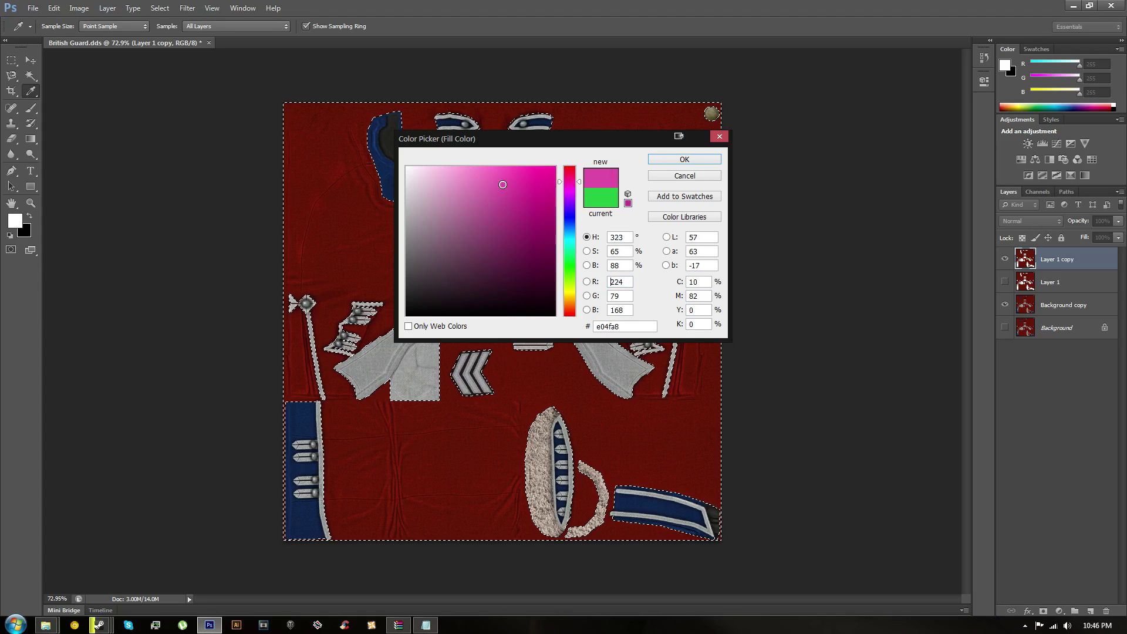
{"action": "left_click", "coordinate": [664, 162]}
{"action": "left_click", "coordinate": [641, 185]}
{"action": "key", "text": "m"}
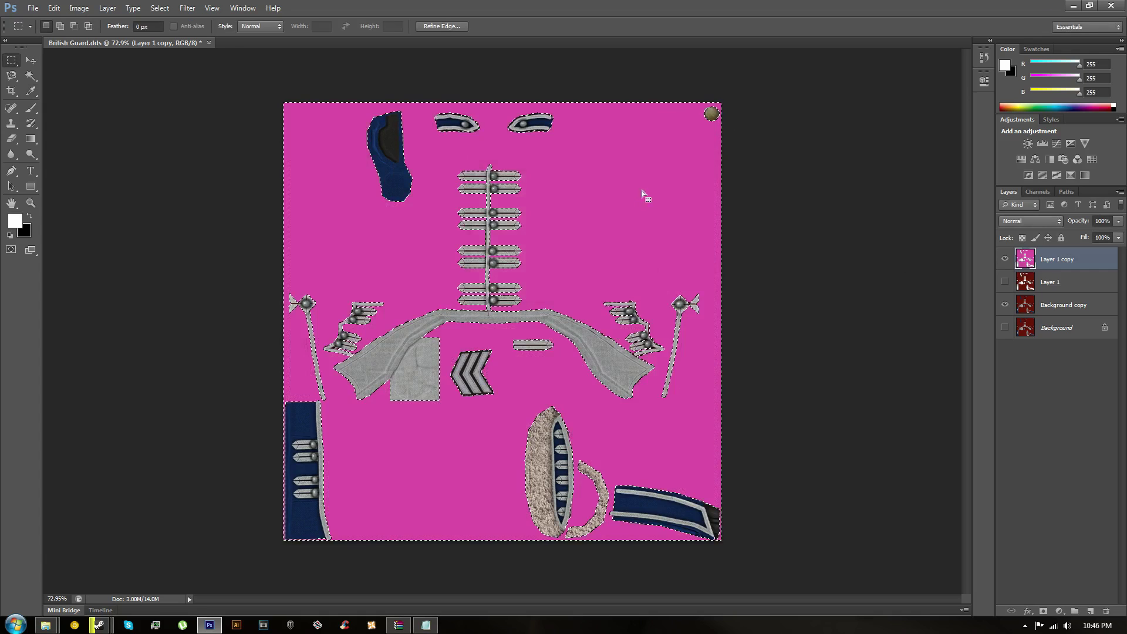
Set the blending mode of Layer 1 copy to Darken
{"action": "left_click", "coordinate": [1024, 221]}
{"action": "left_click", "coordinate": [1025, 223]}
{"action": "left_click", "coordinate": [1055, 223]}
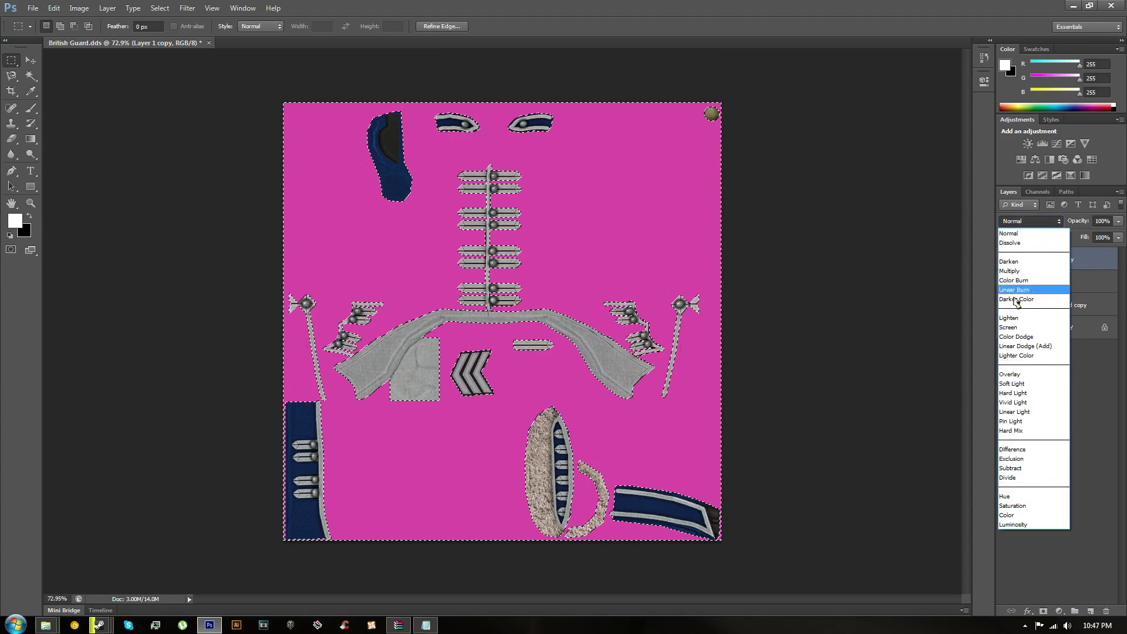
{"action": "left_click", "coordinate": [1027, 224]}
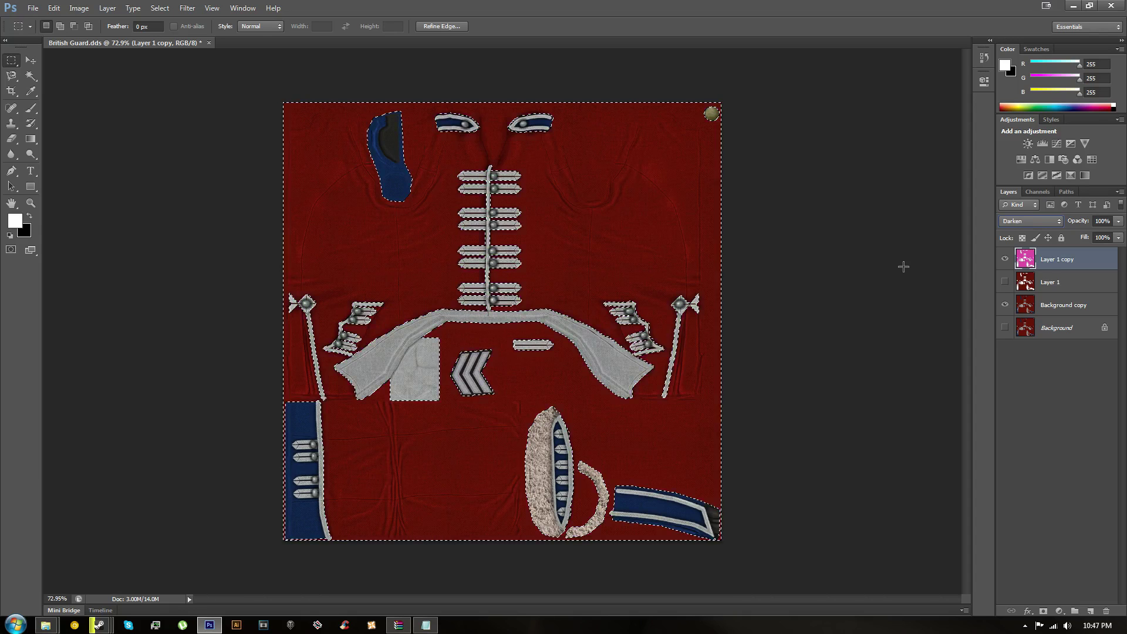
Step through the blending modes of Layer 1 copy and settle on Hue
{"action": "key", "text": "shift+plus"}
{"action": "key", "text": "shift+plus"}
{"action": "key", "text": "shift+plus"}
{"action": "key", "text": "shift+plus"}
{"action": "key", "text": "shift+plus"}
{"action": "key", "text": "shift+plus"}
{"action": "key", "text": "shift+plus"}
{"action": "key", "text": "shift+plus"}
{"action": "key", "text": "shift+plus"}
{"action": "key", "text": "shift+plus"}
{"action": "key", "text": "shift+plus"}
{"action": "key", "text": "shift+plus"}
{"action": "key", "text": "shift+plus"}
{"action": "key", "text": "shift+plus"}
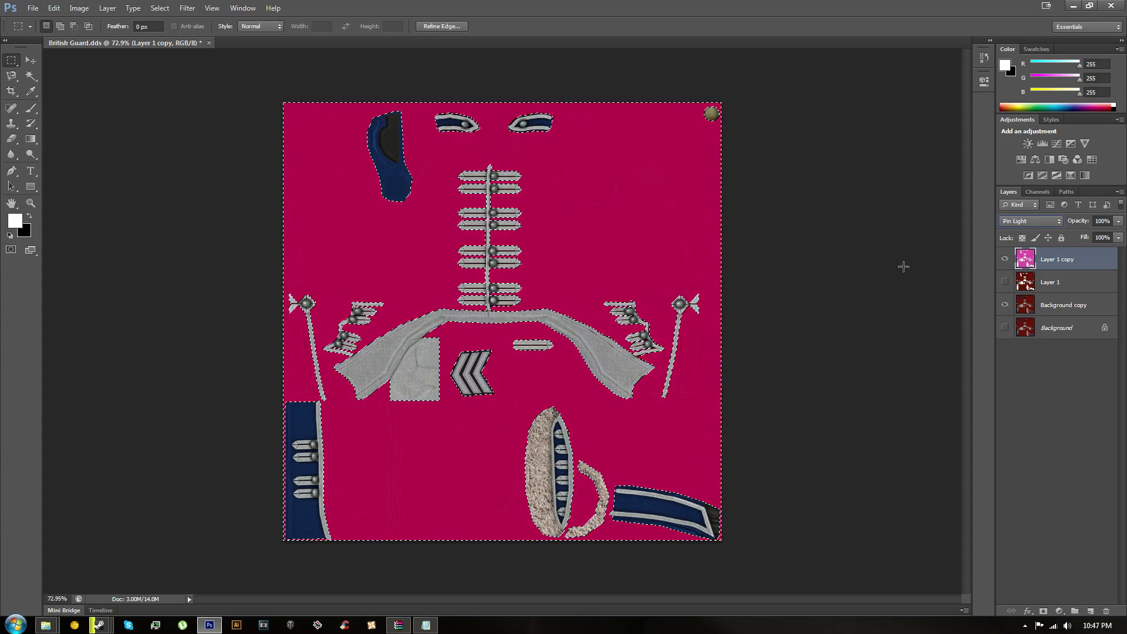
{"action": "key", "text": "shift+plus"}
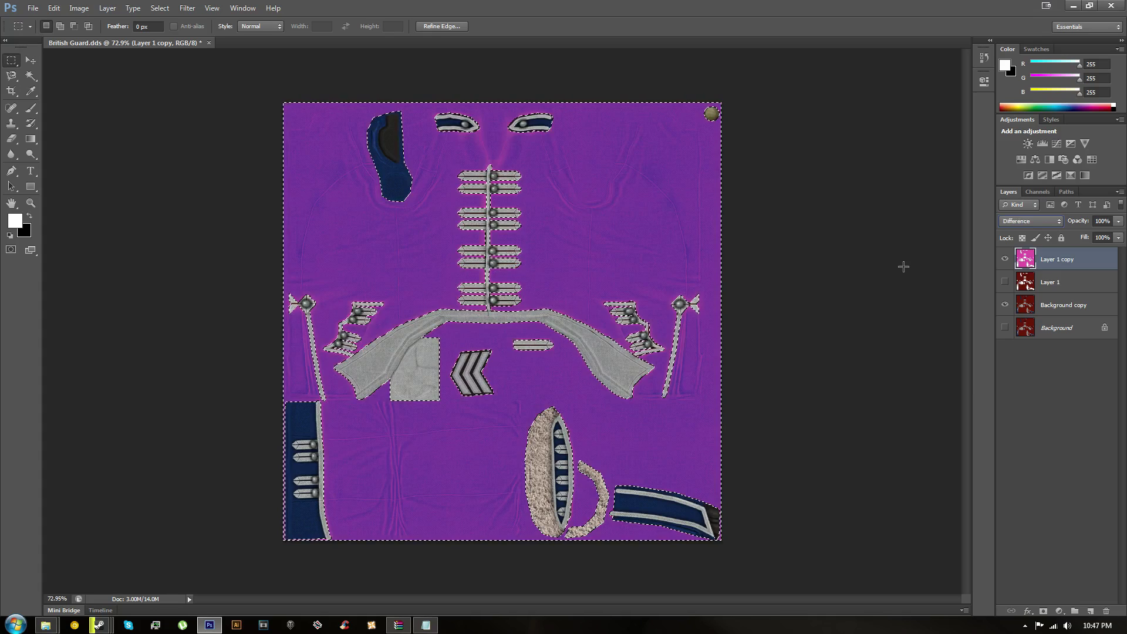
{"action": "key", "text": "shift+plus"}
{"action": "key", "text": "shift+plus"}
{"action": "key", "text": "shift+plus"}
{"action": "key", "text": "shift+minus"}
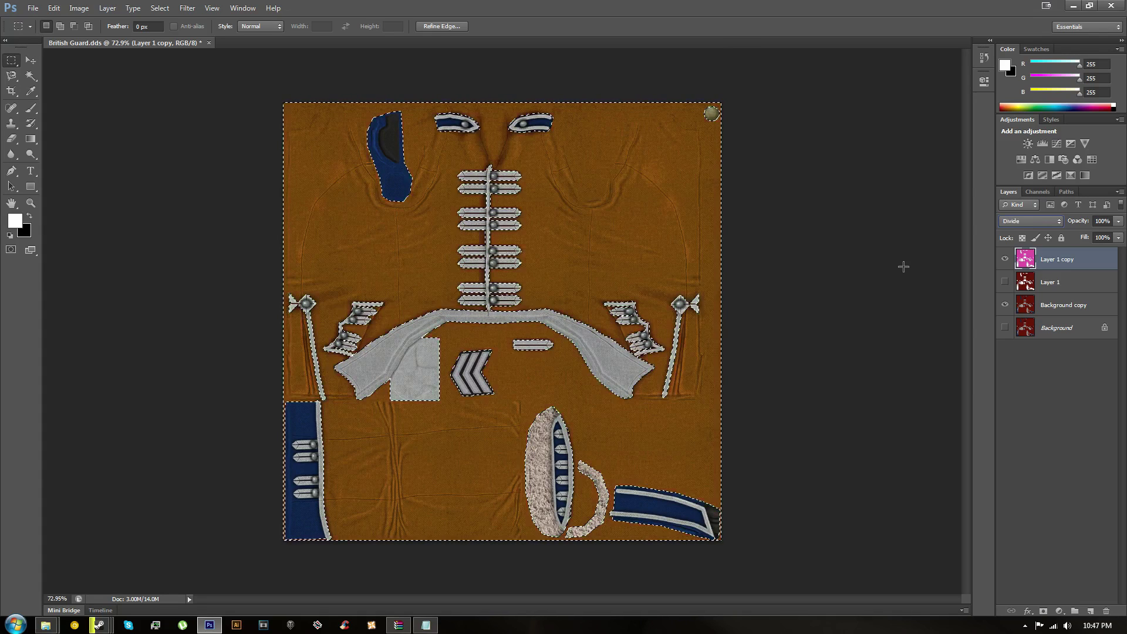
{"action": "key", "text": "shift+plus"}
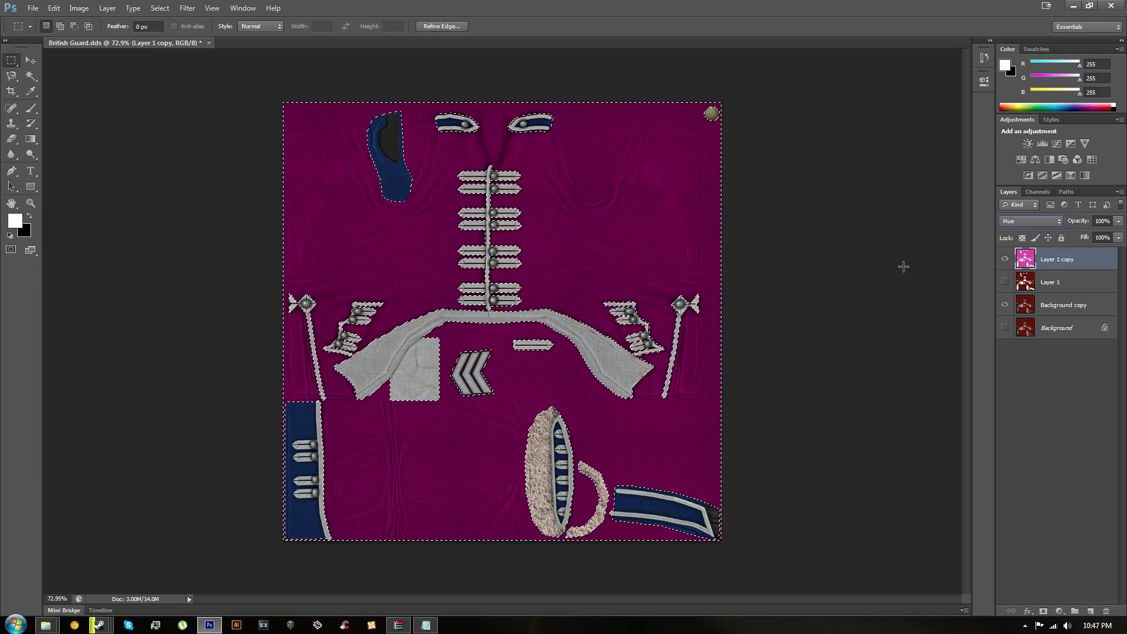
Clear the fabric selection and examine the recolored coat up close around the buttons and lace
{"action": "key", "text": "ctrl+d"}
{"action": "left_click_drag", "start_coordinate": [381, 274], "coordinate": [424, 274]}
{"action": "mouse_move", "coordinate": [354, 115]}
{"action": "left_mouse_down"}
{"action": "mouse_move", "coordinate": [437, 330]}
{"action": "mouse_move", "coordinate": [358, 332]}
{"action": "mouse_move", "coordinate": [383, 209]}
{"action": "mouse_move", "coordinate": [369, 124]}
{"action": "left_mouse_up"}
{"action": "left_click_drag", "start_coordinate": [512, 305], "coordinate": [469, 306]}
{"action": "scroll", "coordinate": [501, 360], "scroll_direction": "up", "scroll_amount": 3}
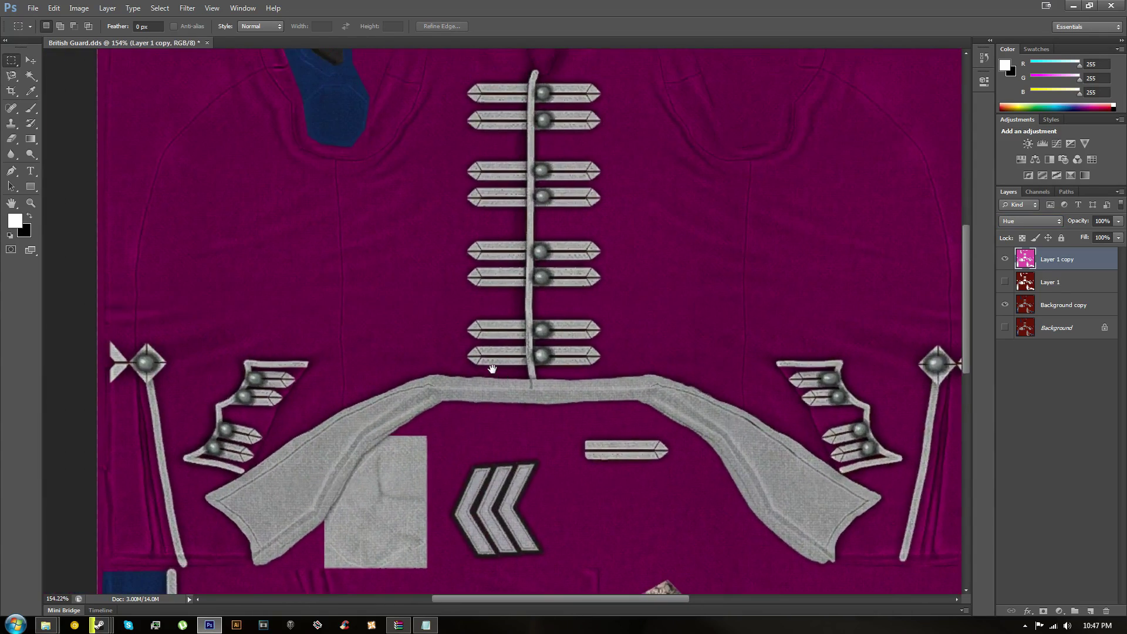
{"action": "scroll", "coordinate": [491, 369], "scroll_direction": "down", "scroll_amount": 3}
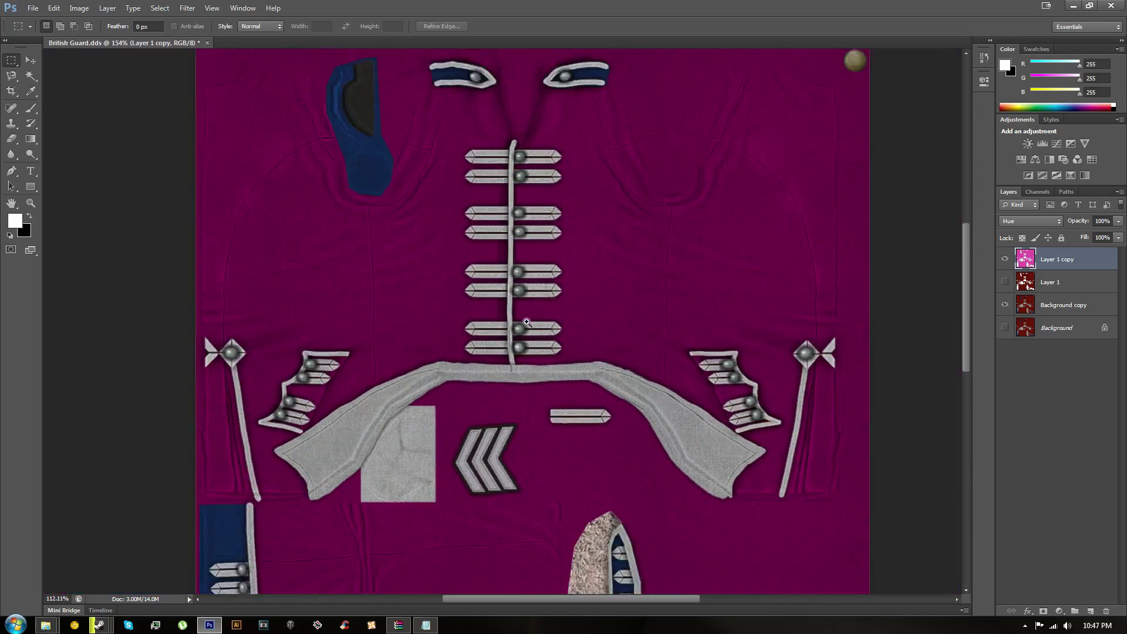
{"action": "key", "text": "w"}
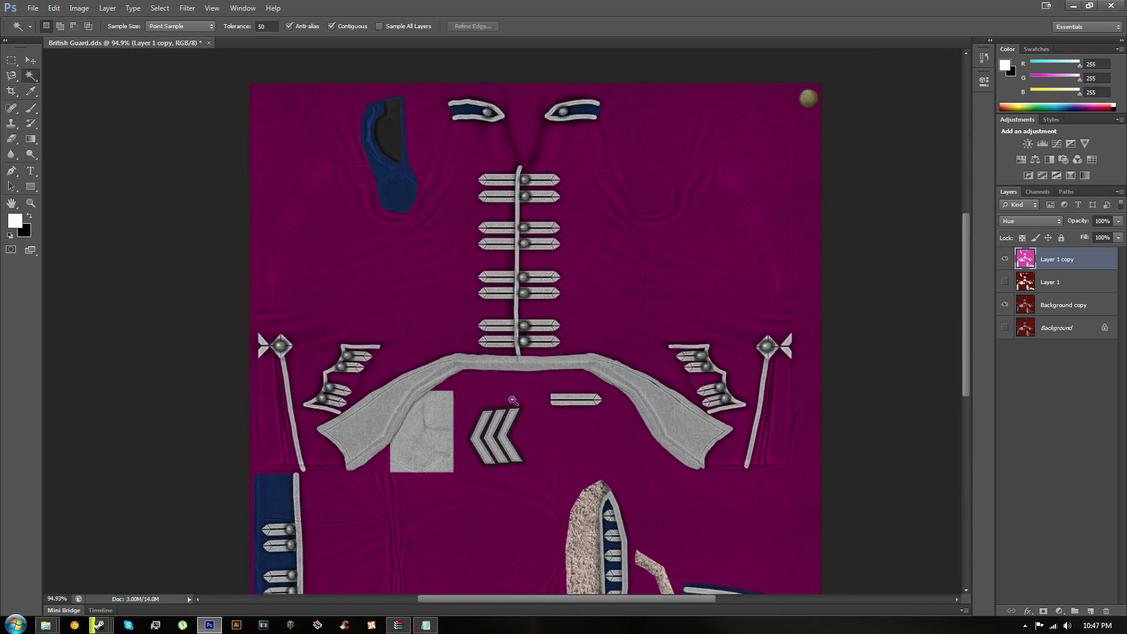
{"action": "left_click_drag", "start_coordinate": [471, 407], "coordinate": [506, 339]}
{"action": "left_click", "coordinate": [349, 422]}
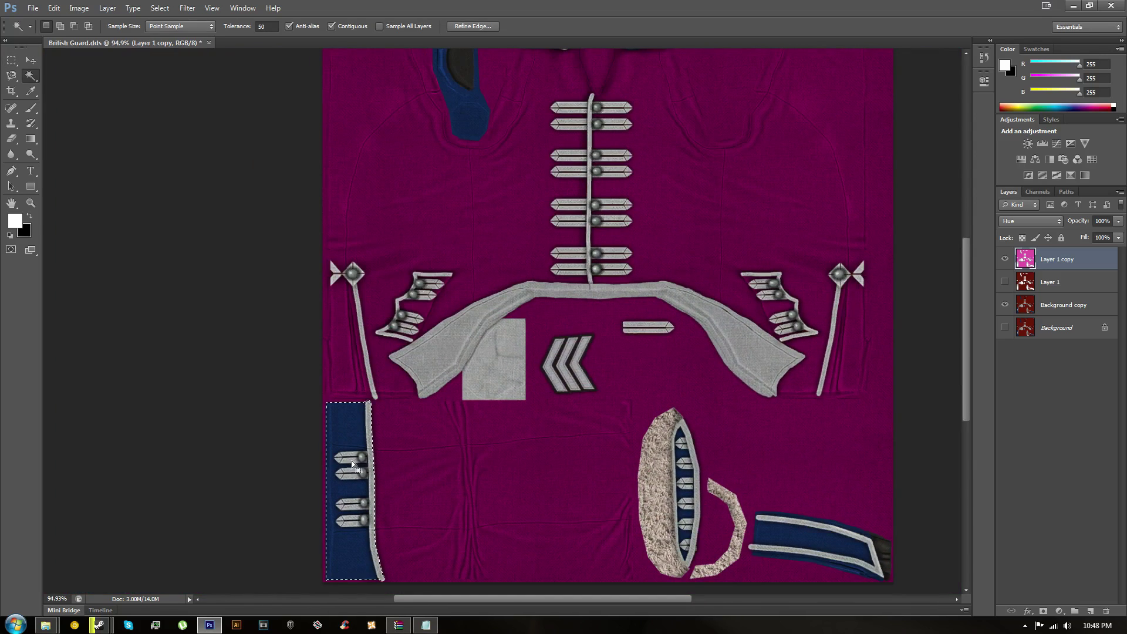
{"action": "key", "text": "m"}
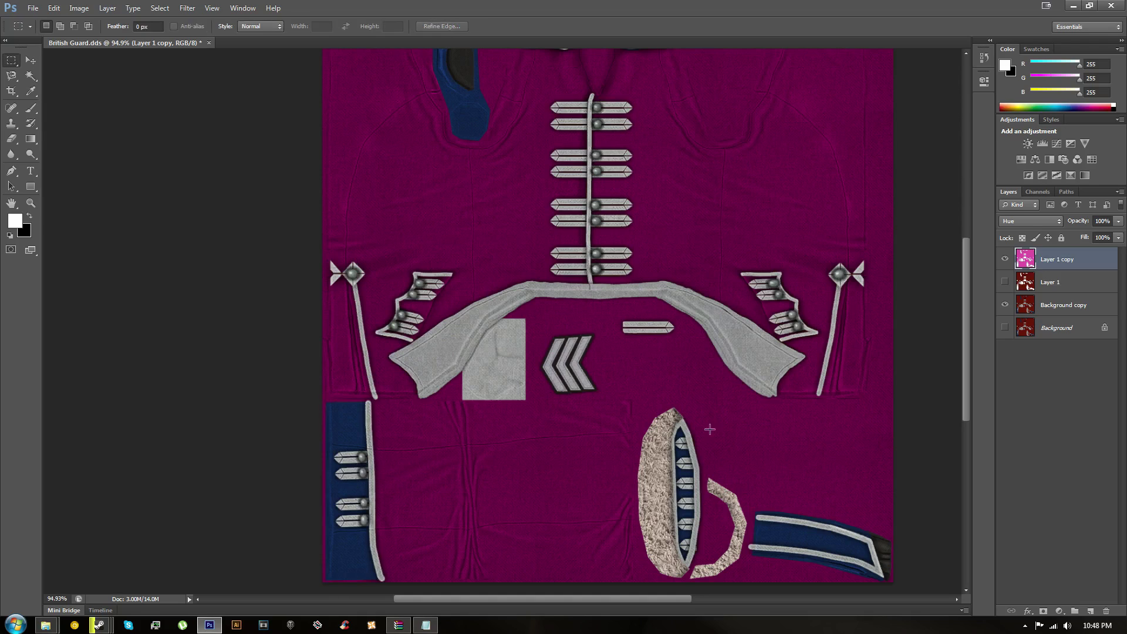
On the Background copy layer, select the blue lower-left panel and the blue lower-right strip with the Magic Wand
{"action": "left_click", "coordinate": [1040, 329]}
{"action": "left_click", "coordinate": [1055, 308]}
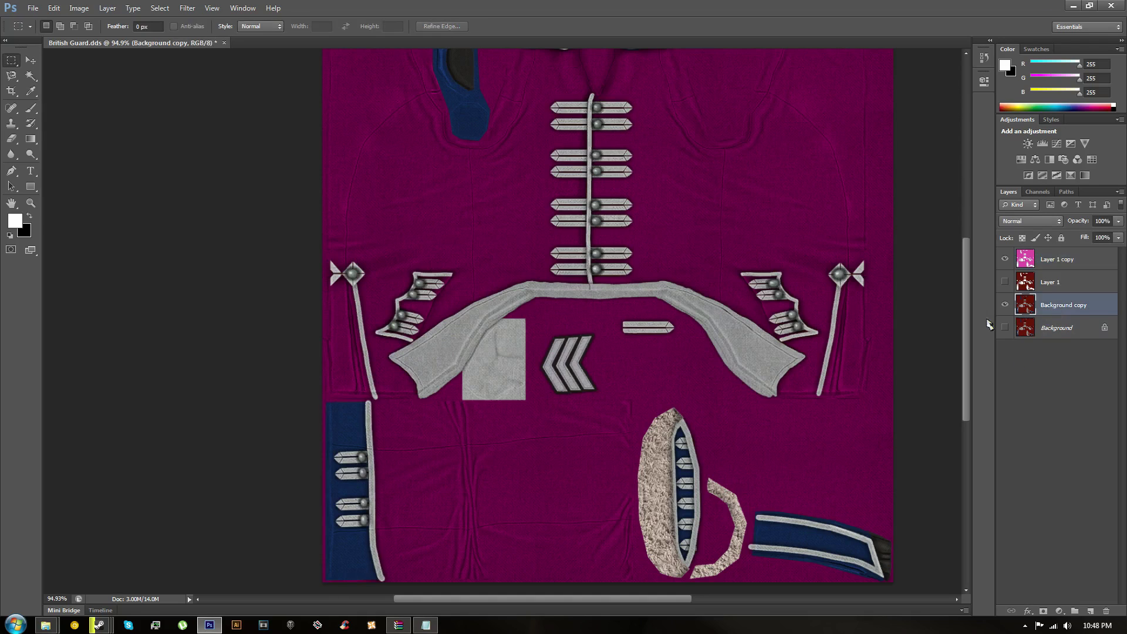
{"action": "key", "text": "w"}
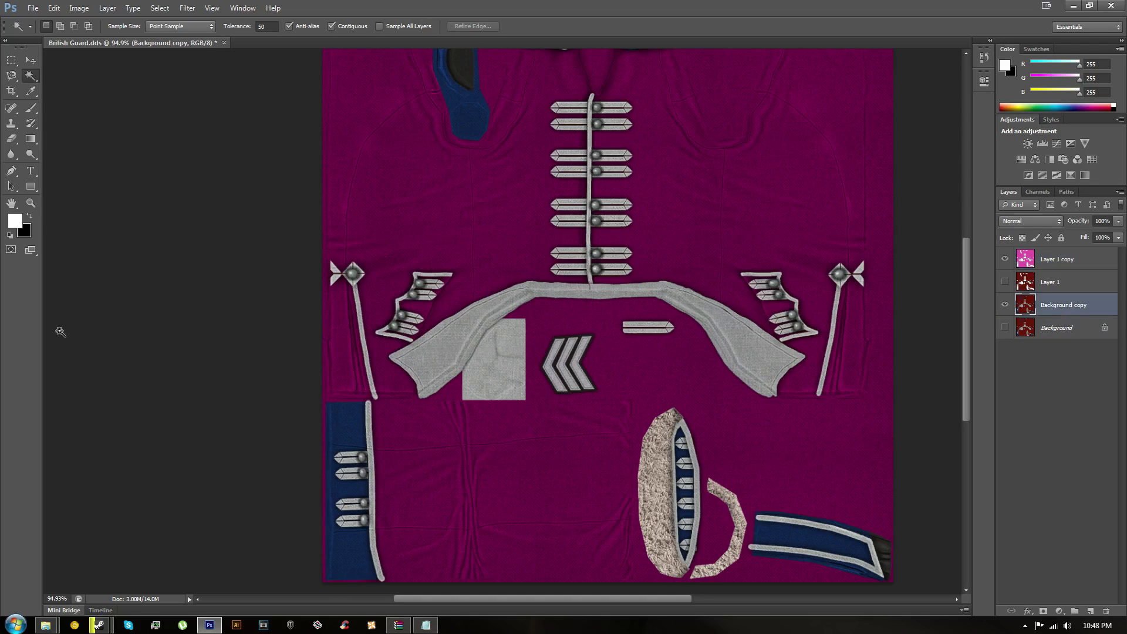
{"action": "left_click", "coordinate": [348, 407]}
{"action": "left_click", "coordinate": [868, 524], "text": "shift"}
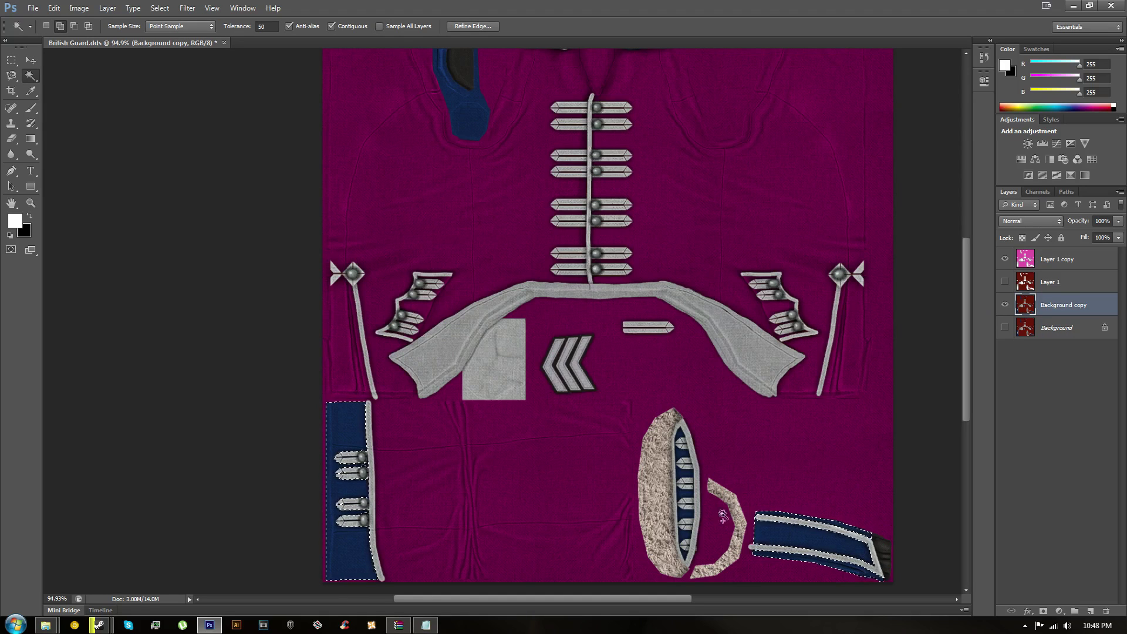
Add the blue areas between the white lace tabs beside the fur piece to the selection
{"action": "scroll", "coordinate": [687, 502], "scroll_direction": "up", "scroll_amount": 6}
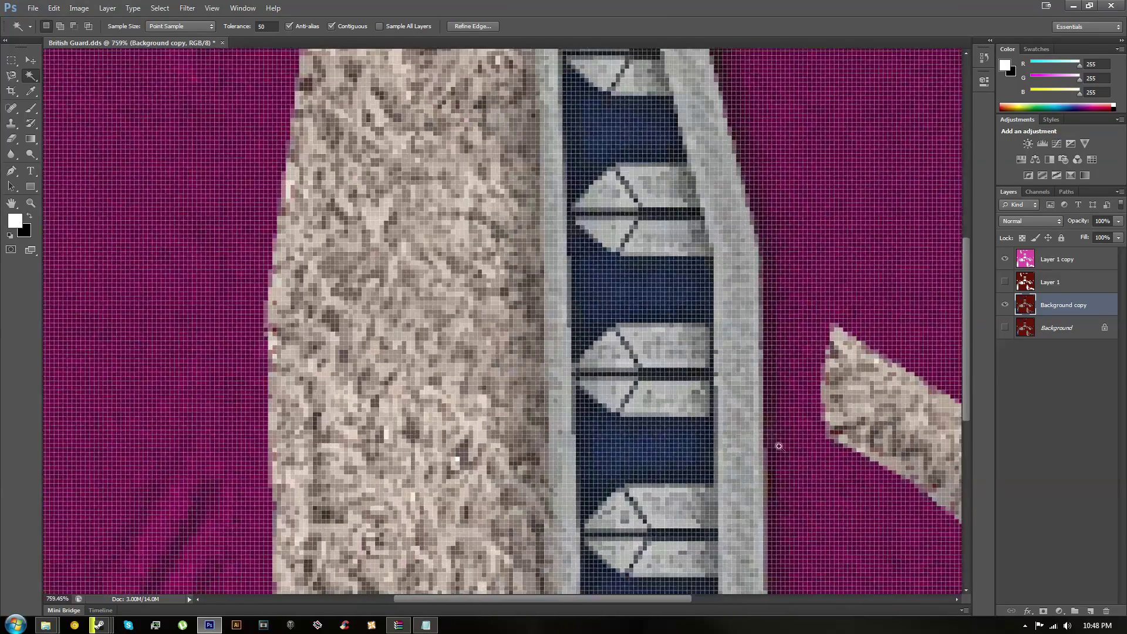
{"action": "scroll", "coordinate": [628, 369], "scroll_direction": "down", "scroll_amount": 2}
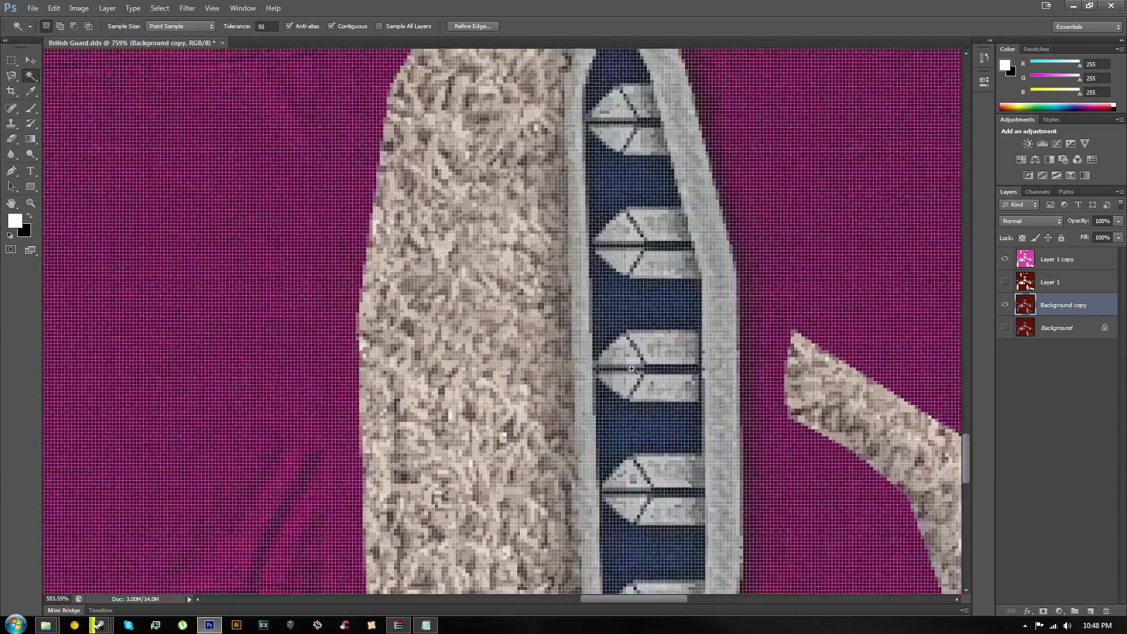
{"action": "scroll", "coordinate": [629, 369], "scroll_direction": "down", "scroll_amount": 2}
{"action": "scroll", "coordinate": [483, 253], "scroll_direction": "down", "scroll_amount": 2}
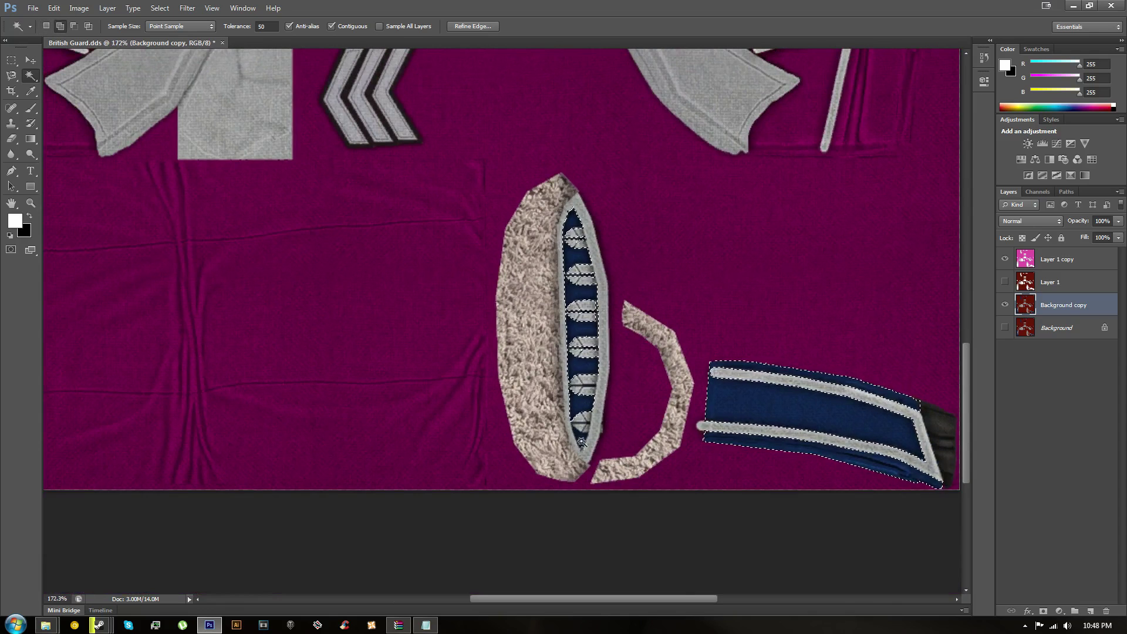
Add the blue upper-left piece and the blue insides of both small button straps to the selection
{"action": "left_click_drag", "start_coordinate": [508, 266], "coordinate": [549, 528]}
{"action": "left_click_drag", "start_coordinate": [485, 83], "coordinate": [551, 469]}
{"action": "left_click_drag", "start_coordinate": [504, 172], "coordinate": [561, 382]}
{"action": "left_click", "coordinate": [371, 470]}
{"action": "left_click", "coordinate": [476, 351], "text": "shift"}
{"action": "left_click", "coordinate": [689, 357], "text": "shift"}
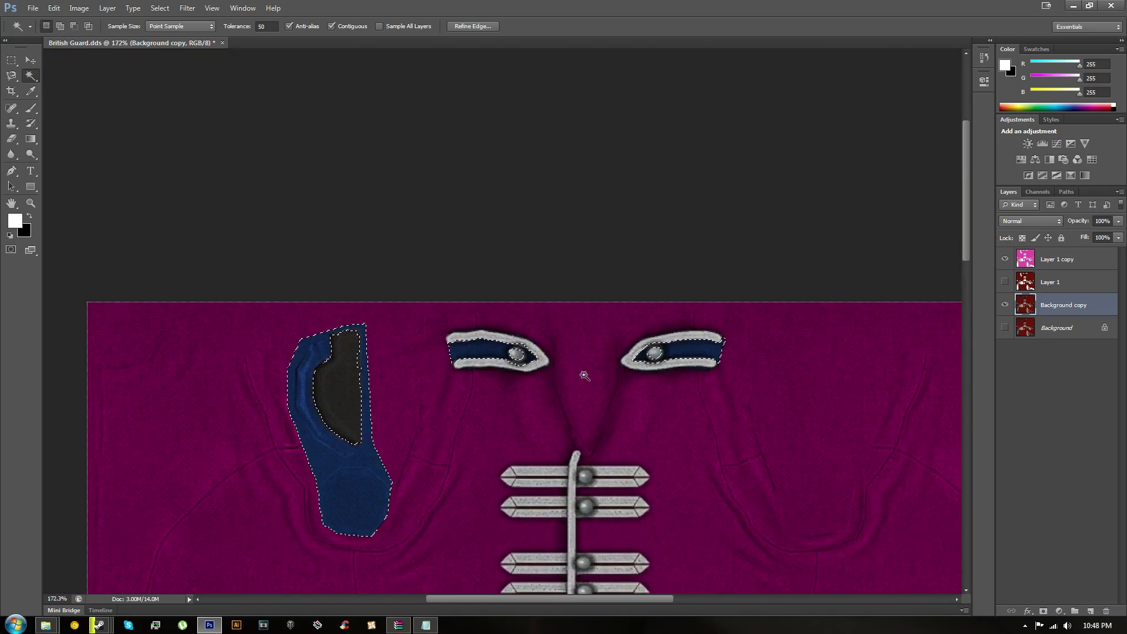
Subtract the round button on the right small strap from the selection with the Magnetic Lasso
{"action": "left_click_drag", "start_coordinate": [653, 371], "coordinate": [693, 343]}
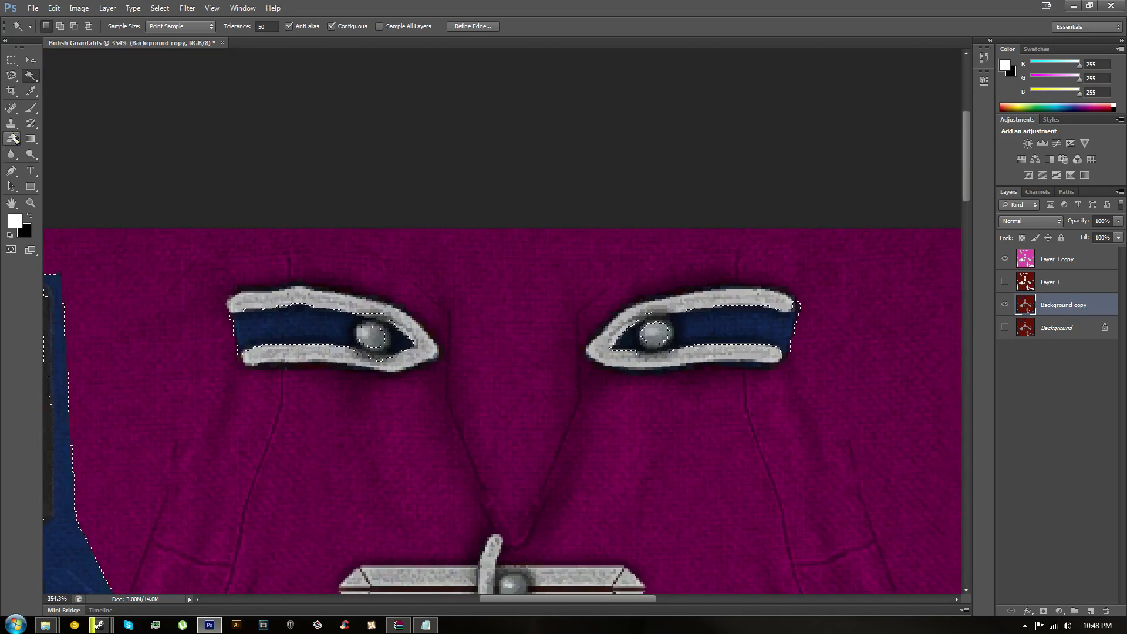
{"action": "left_click", "coordinate": [13, 59]}
{"action": "left_click", "coordinate": [72, 71]}
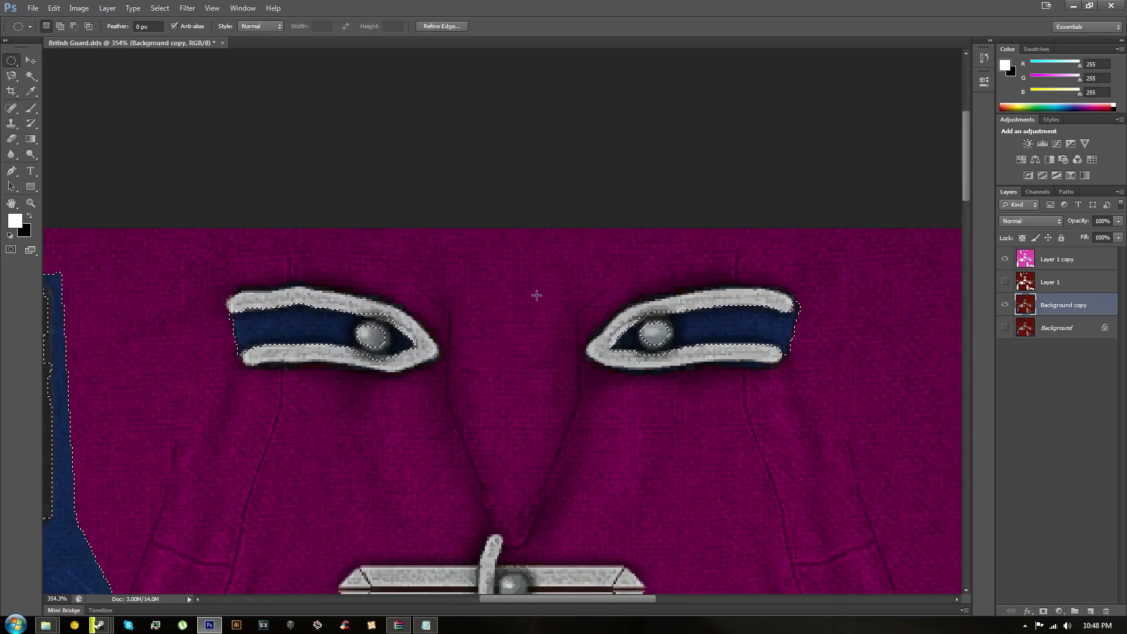
{"action": "left_click", "coordinate": [11, 75]}
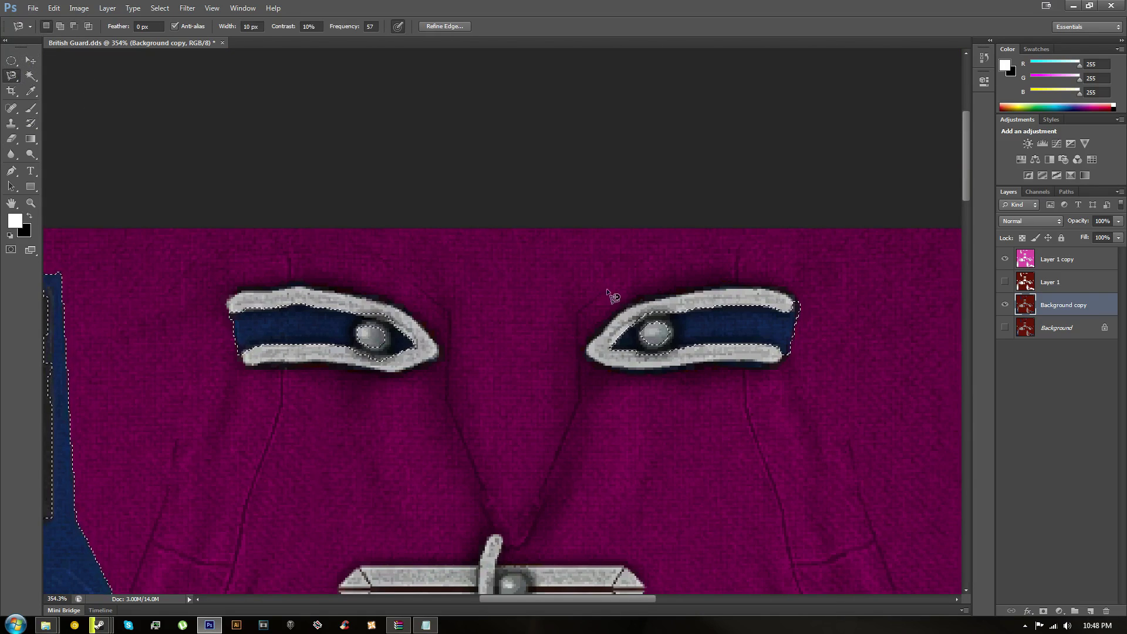
{"action": "left_click_drag", "start_coordinate": [675, 320], "coordinate": [643, 348]}
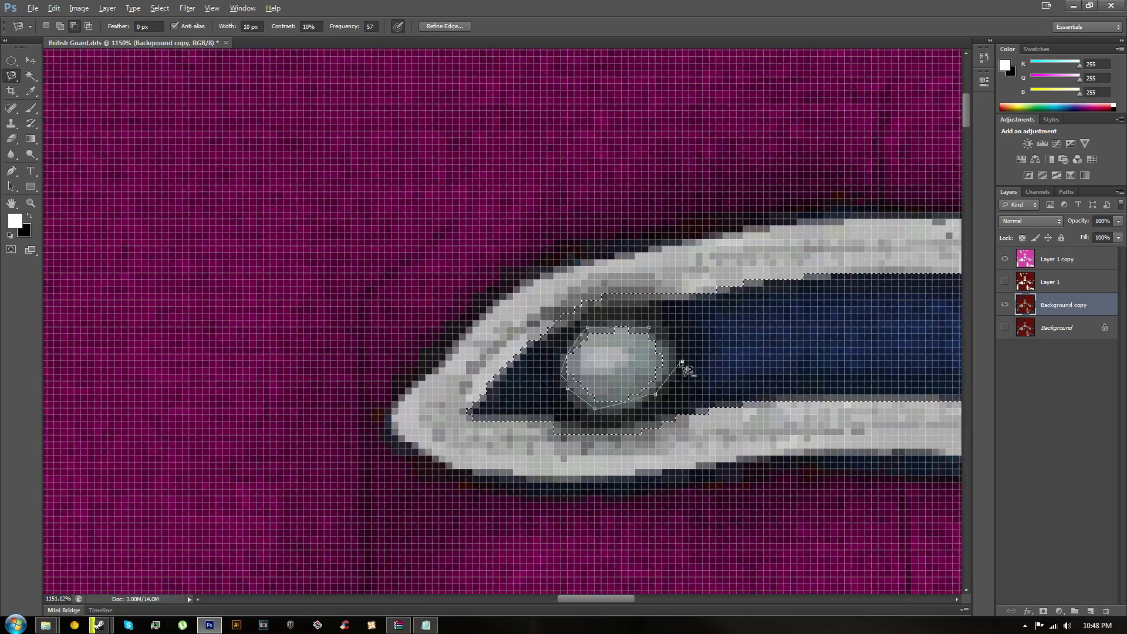
{"action": "left_click", "coordinate": [649, 328]}
{"action": "mouse_move", "coordinate": [620, 352]}
{"action": "left_mouse_down"}
{"action": "mouse_move", "coordinate": [503, 378]}
{"action": "mouse_move", "coordinate": [670, 390]}
{"action": "left_mouse_up"}
Subtract the shaded lower lace edge and the round button of the left small strap from the selection
{"action": "left_click", "coordinate": [11, 60]}
{"action": "left_click", "coordinate": [60, 61]}
{"action": "left_click", "coordinate": [13, 76]}
{"action": "left_click_drag", "start_coordinate": [531, 365], "coordinate": [591, 338]}
{"action": "left_click_drag", "start_coordinate": [560, 506], "coordinate": [536, 448]}
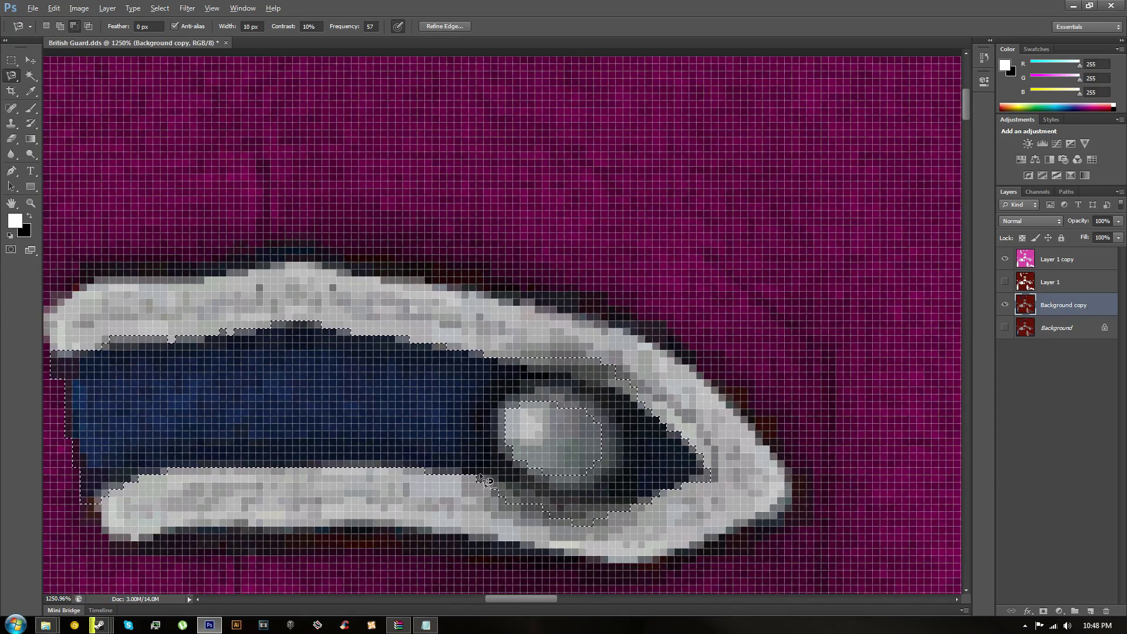
{"action": "left_click", "coordinate": [488, 486], "text": "alt"}
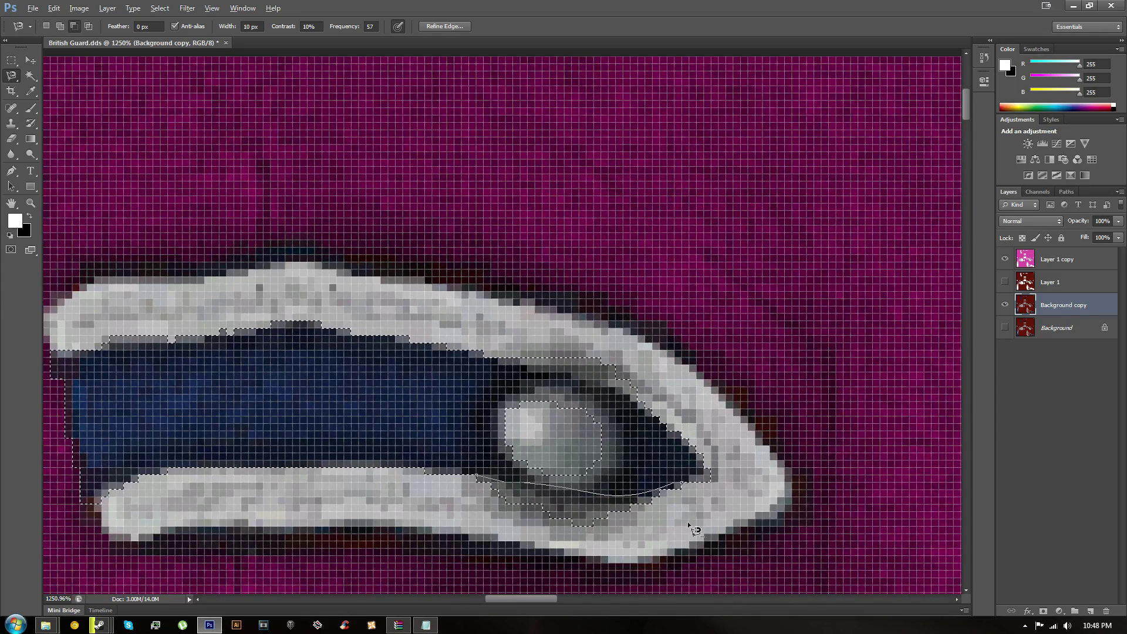
{"action": "left_click", "coordinate": [479, 479]}
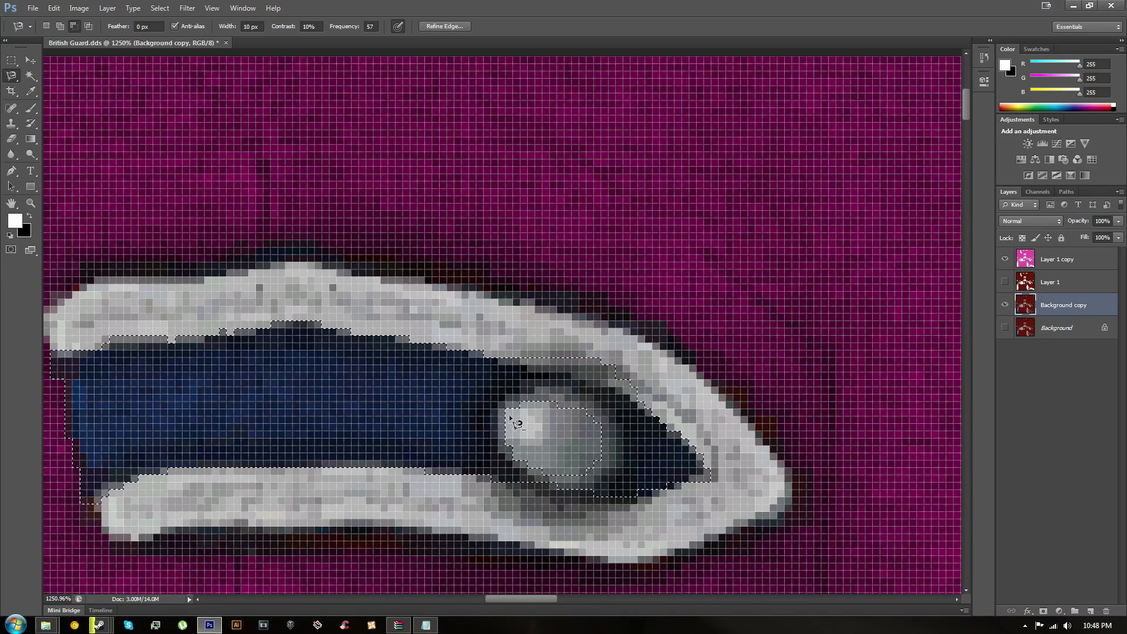
{"action": "left_click", "coordinate": [535, 394], "text": "alt"}
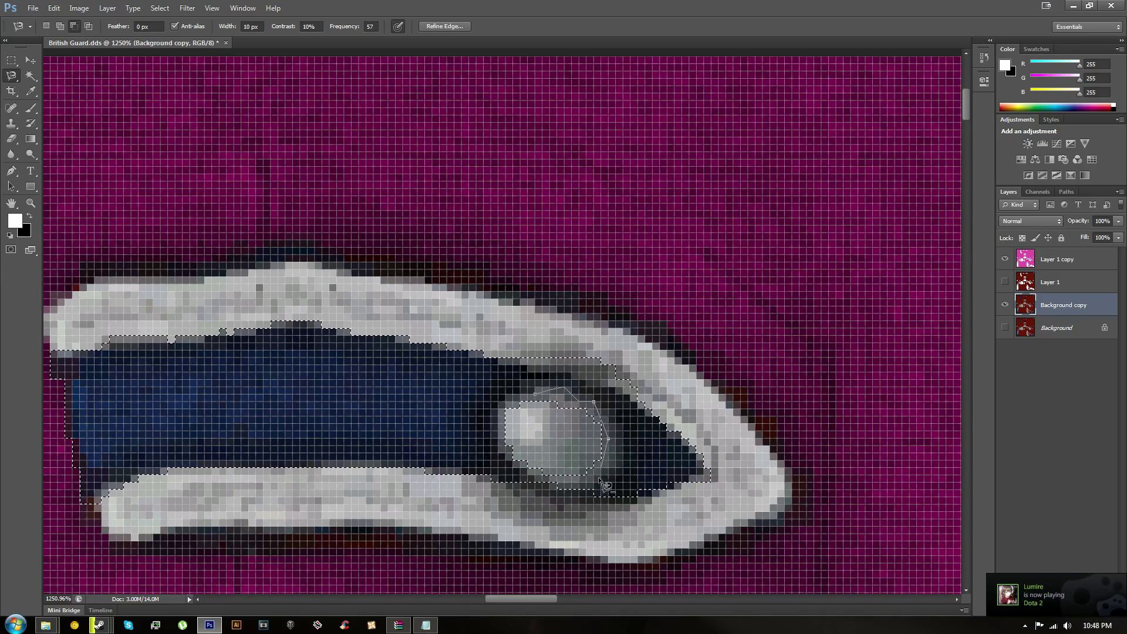
{"action": "left_click", "coordinate": [535, 397]}
Refine the selection around the upper two buttons of the lower-left blue panel, adding the blue gap between them with the Magnetic Lasso
{"action": "mouse_move", "coordinate": [570, 430]}
{"action": "left_mouse_down"}
{"action": "mouse_move", "coordinate": [346, 451]}
{"action": "mouse_move", "coordinate": [488, 324]}
{"action": "mouse_move", "coordinate": [591, 286]}
{"action": "left_mouse_up"}
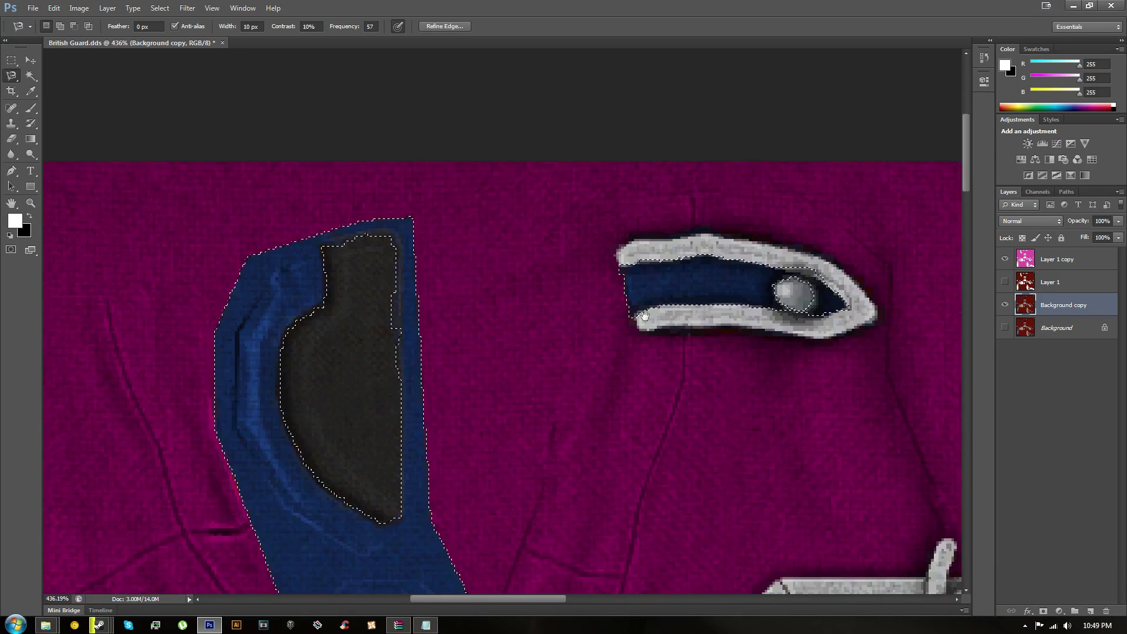
{"action": "left_click_drag", "start_coordinate": [393, 342], "coordinate": [375, 18]}
{"action": "scroll", "coordinate": [558, 360], "scroll_direction": "down", "scroll_amount": 6}
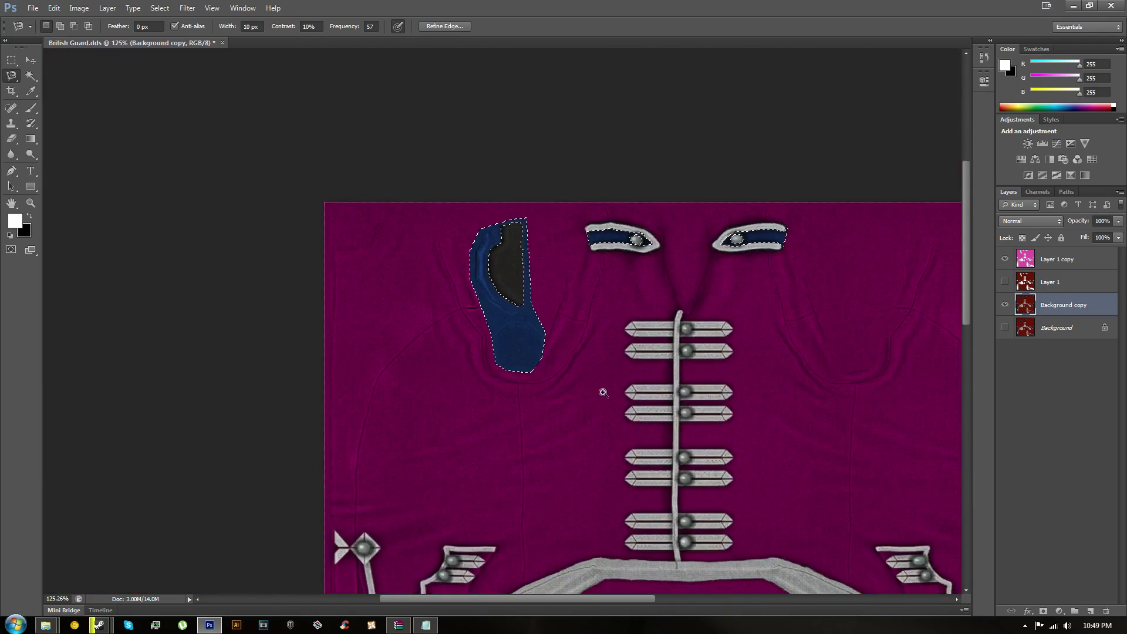
{"action": "left_click_drag", "start_coordinate": [567, 341], "coordinate": [433, 92]}
{"action": "left_click_drag", "start_coordinate": [435, 420], "coordinate": [458, 362]}
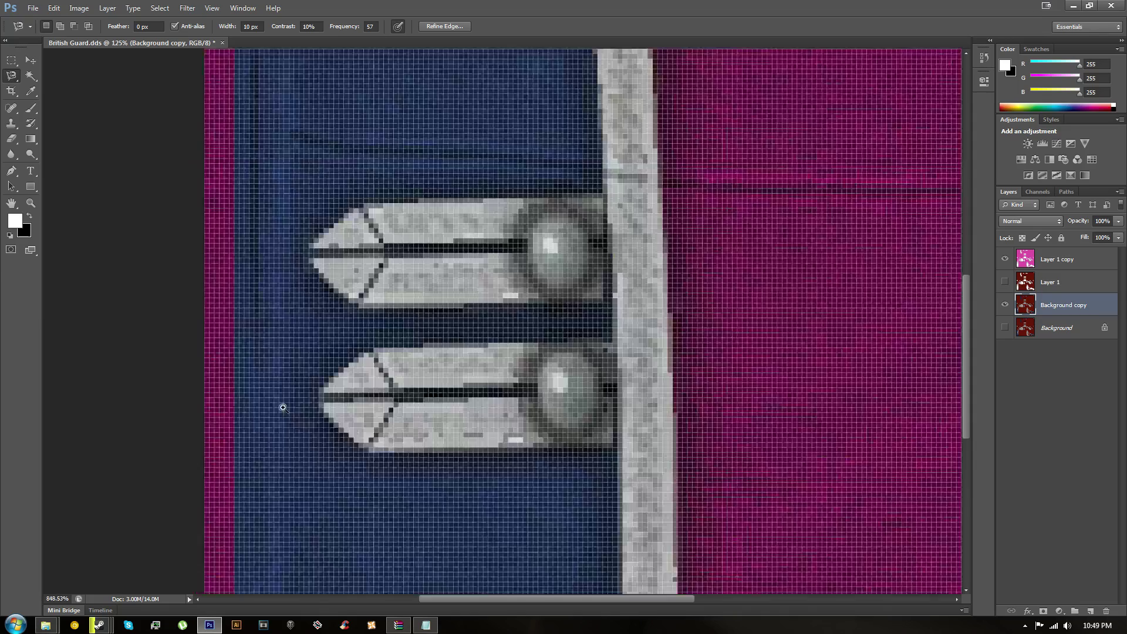
{"action": "scroll", "coordinate": [235, 434], "scroll_direction": "up", "scroll_amount": 8}
{"action": "left_click", "coordinate": [568, 328], "text": "alt"}
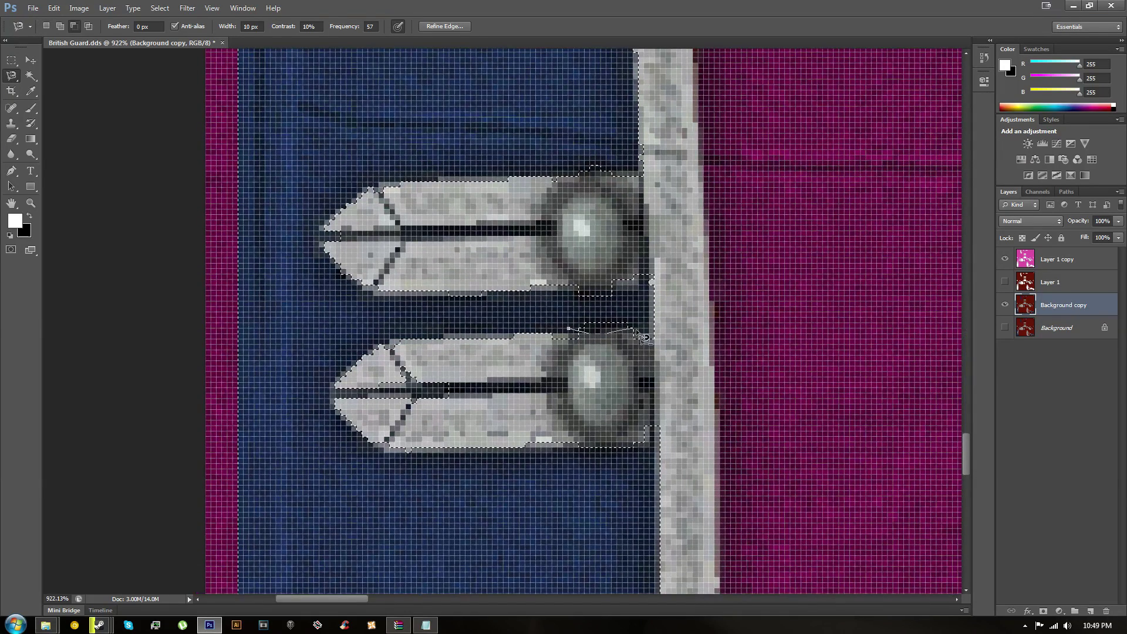
{"action": "left_click", "coordinate": [569, 330]}
{"action": "scroll", "coordinate": [628, 349], "scroll_direction": "down", "scroll_amount": 3}
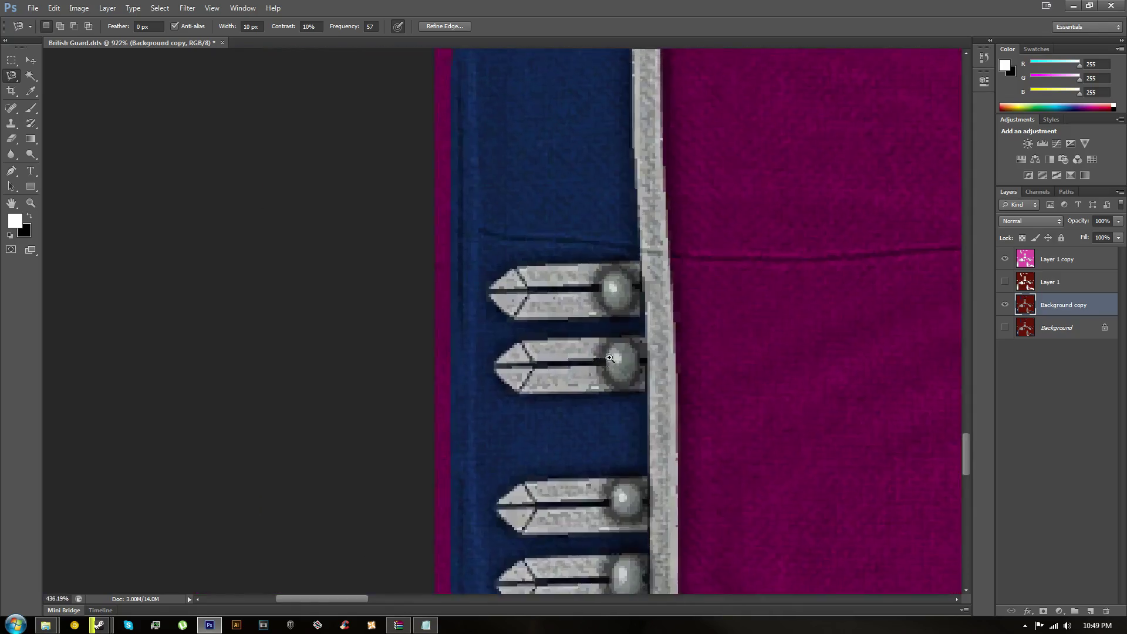
{"action": "scroll", "coordinate": [631, 352], "scroll_direction": "up", "scroll_amount": 4}
{"action": "key", "text": "ctrl+z"}
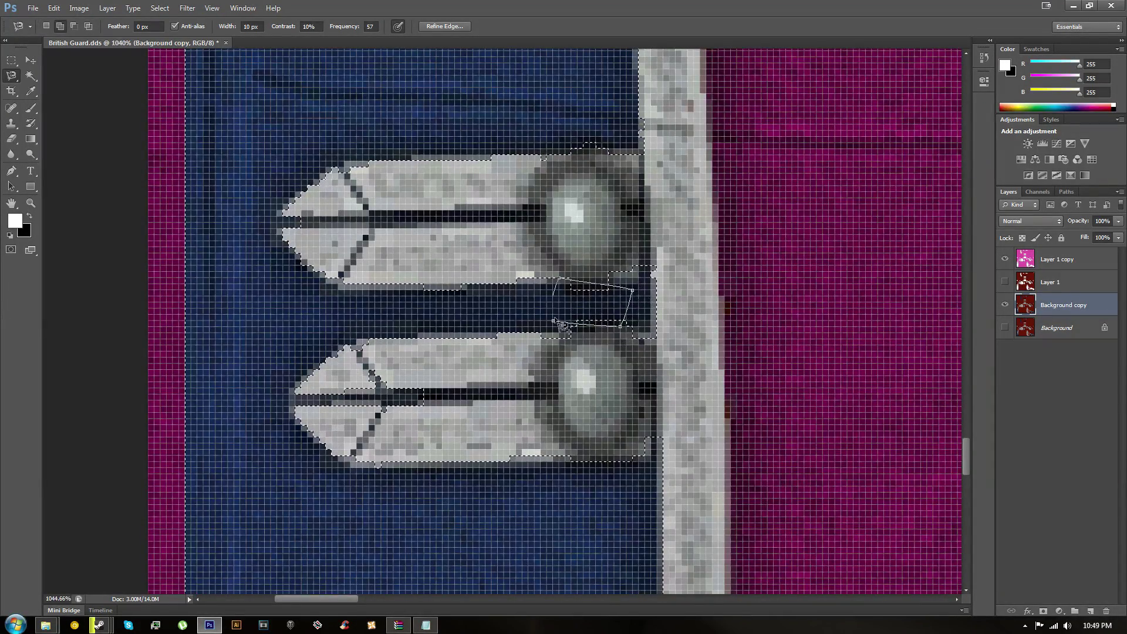
{"action": "left_click", "coordinate": [555, 322]}
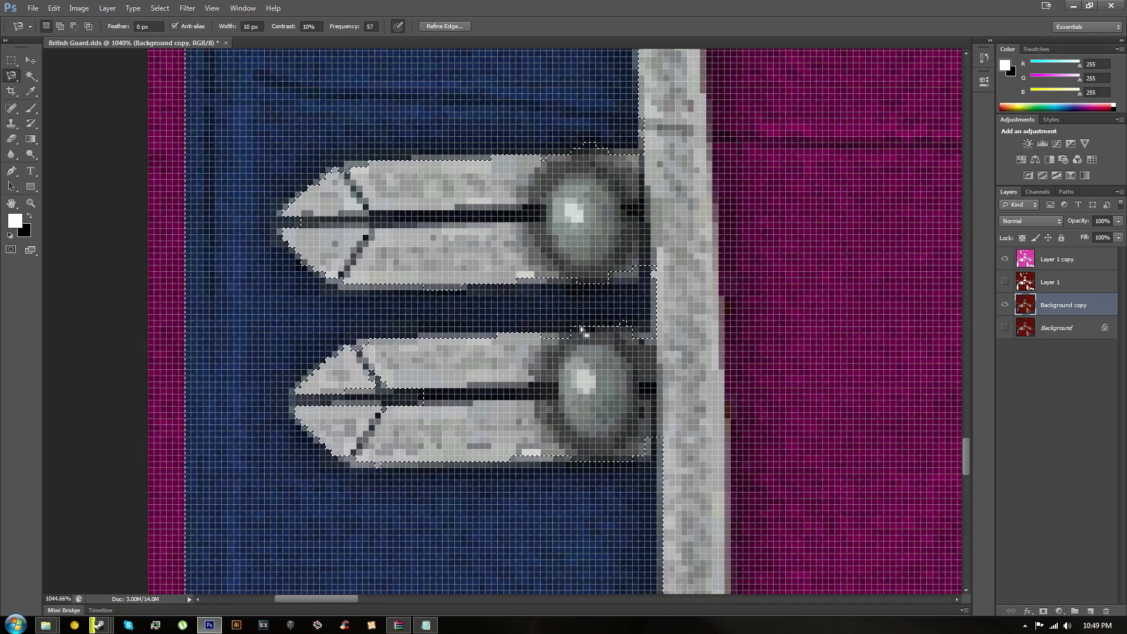
Copy the selected blue areas of Background copy to a new layer and load that layer's outline as a selection
{"action": "scroll", "coordinate": [581, 330], "scroll_direction": "down", "scroll_amount": 6}
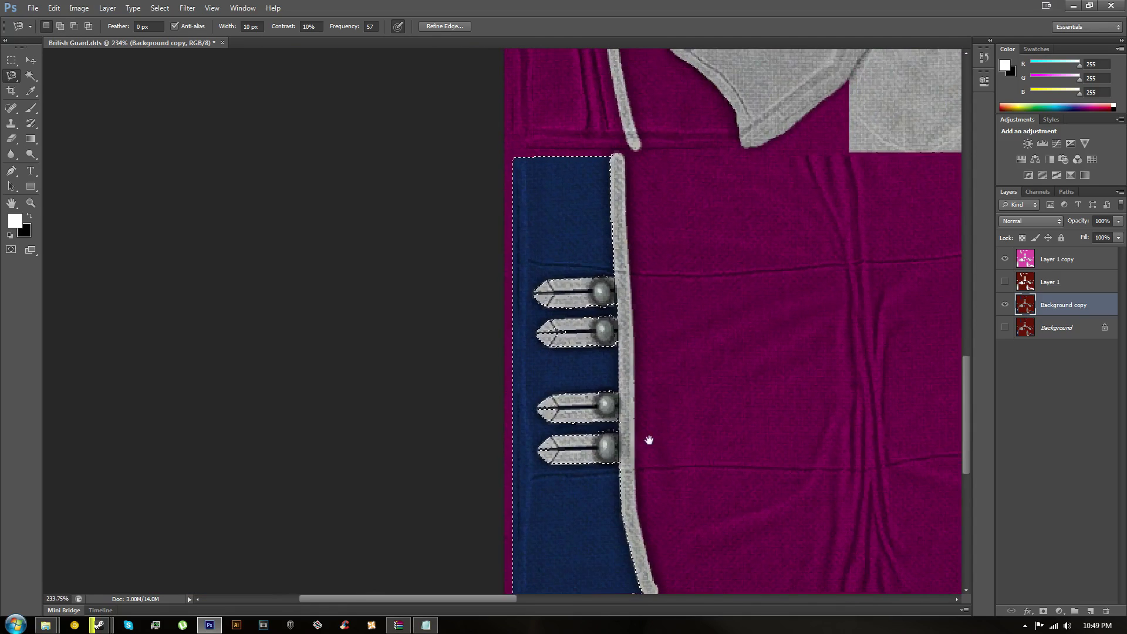
{"action": "scroll", "coordinate": [647, 442], "scroll_direction": "down", "scroll_amount": 4}
{"action": "mouse_move", "coordinate": [780, 395]}
{"action": "left_mouse_down"}
{"action": "mouse_move", "coordinate": [466, 439]}
{"action": "mouse_move", "coordinate": [395, 420]}
{"action": "left_mouse_up"}
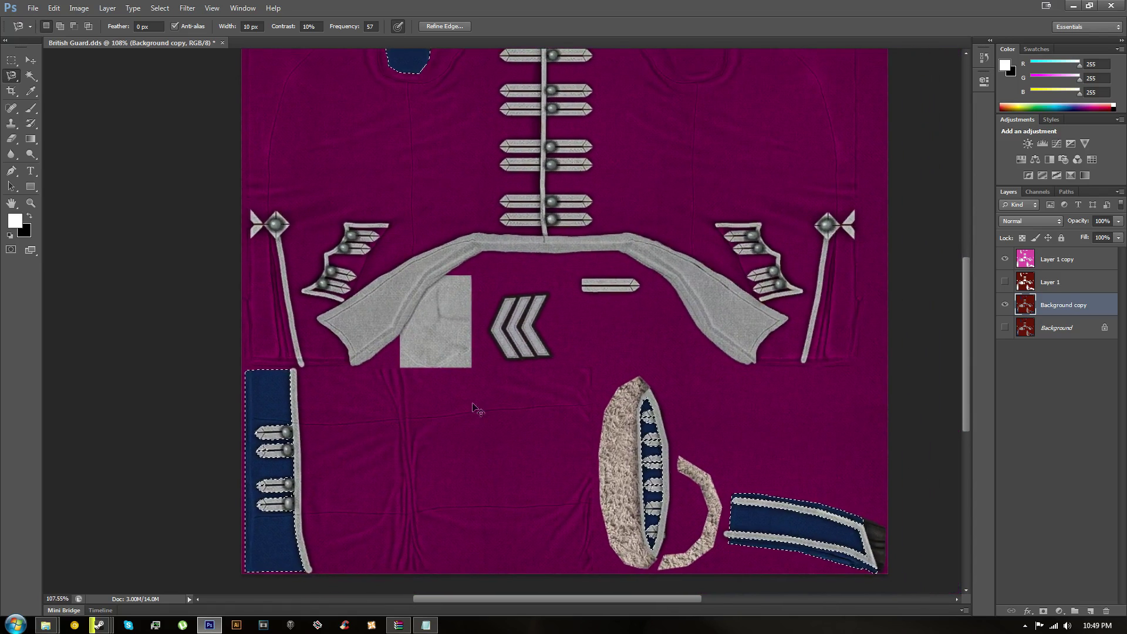
{"action": "key", "text": "ctrl+j"}
{"action": "left_click", "coordinate": [1024, 303], "text": "ctrl"}
{"action": "left_click_drag", "start_coordinate": [649, 163], "coordinate": [649, 269]}
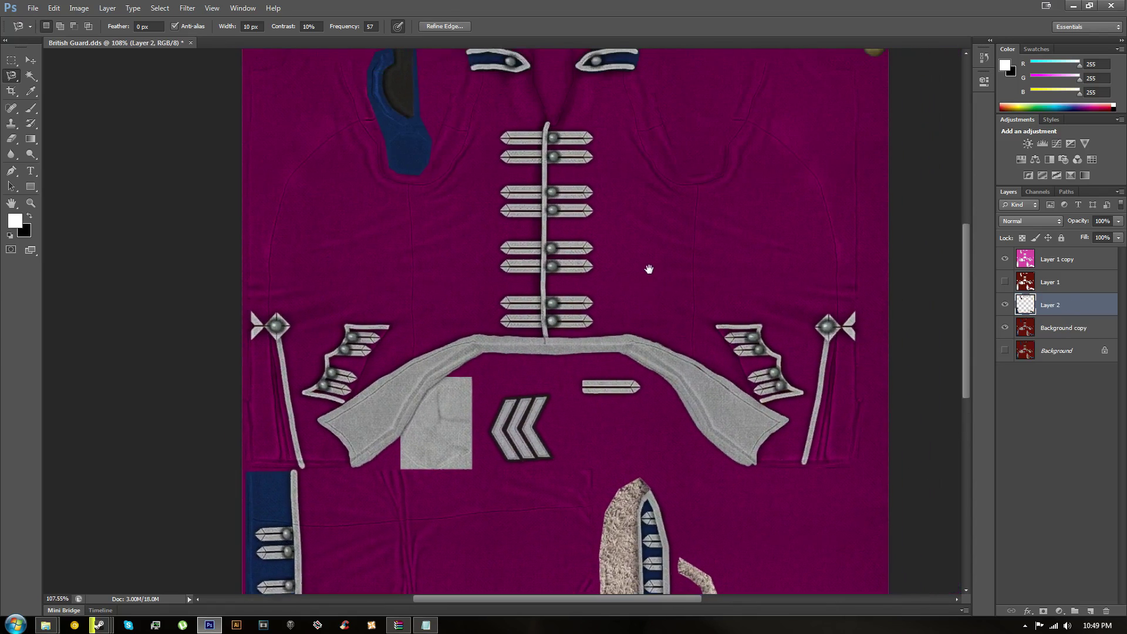
{"action": "scroll", "coordinate": [641, 241], "scroll_direction": "down", "scroll_amount": 3}
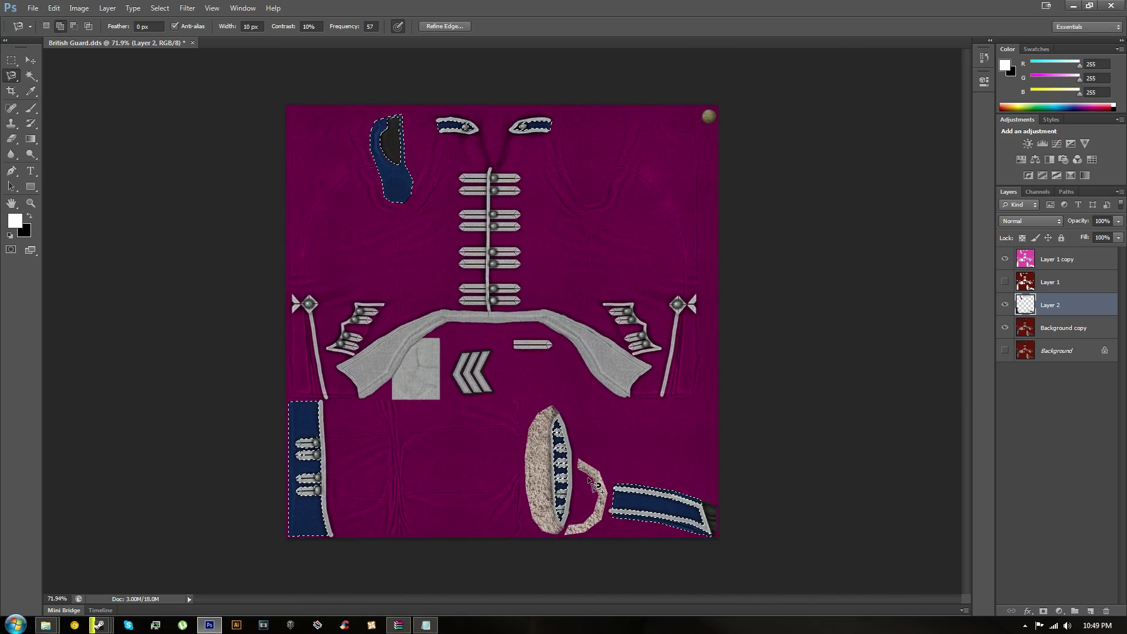
Fill the selected facing areas on Layer 2 with pure red, color ff0000
{"action": "key", "text": "i"}
{"action": "key", "text": "shift+F5"}
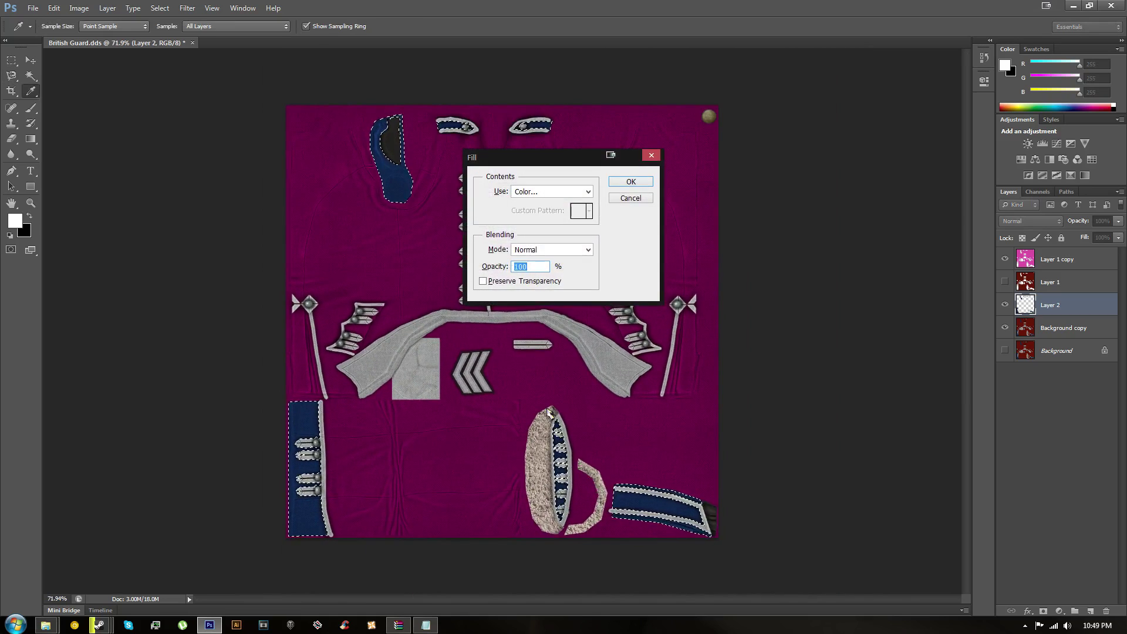
{"action": "left_click", "coordinate": [541, 196]}
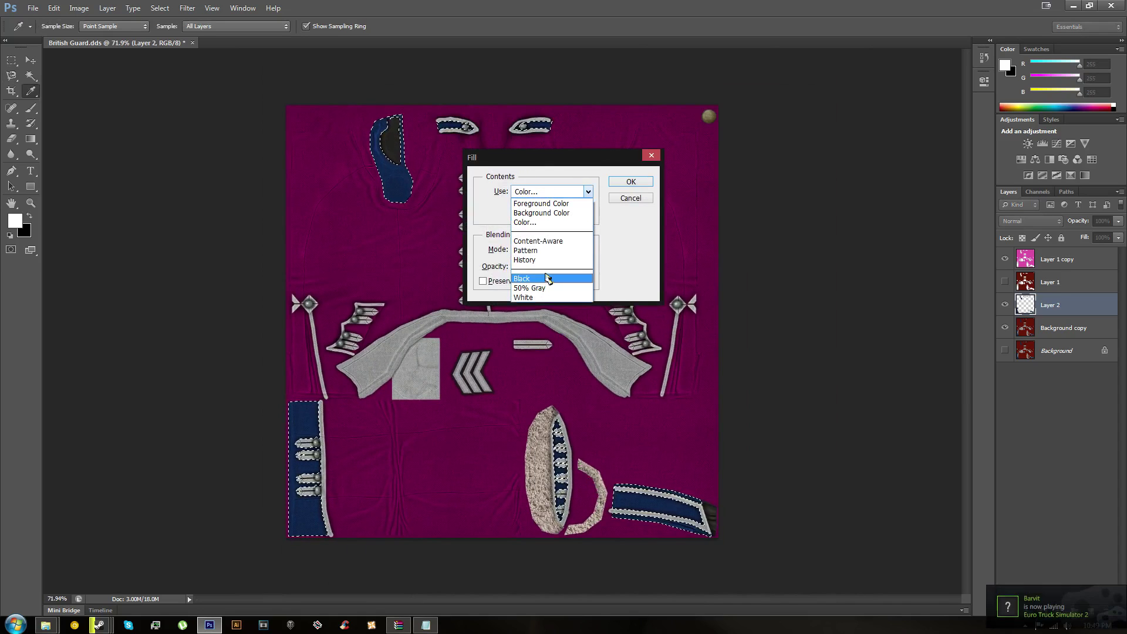
{"action": "left_click", "coordinate": [547, 222]}
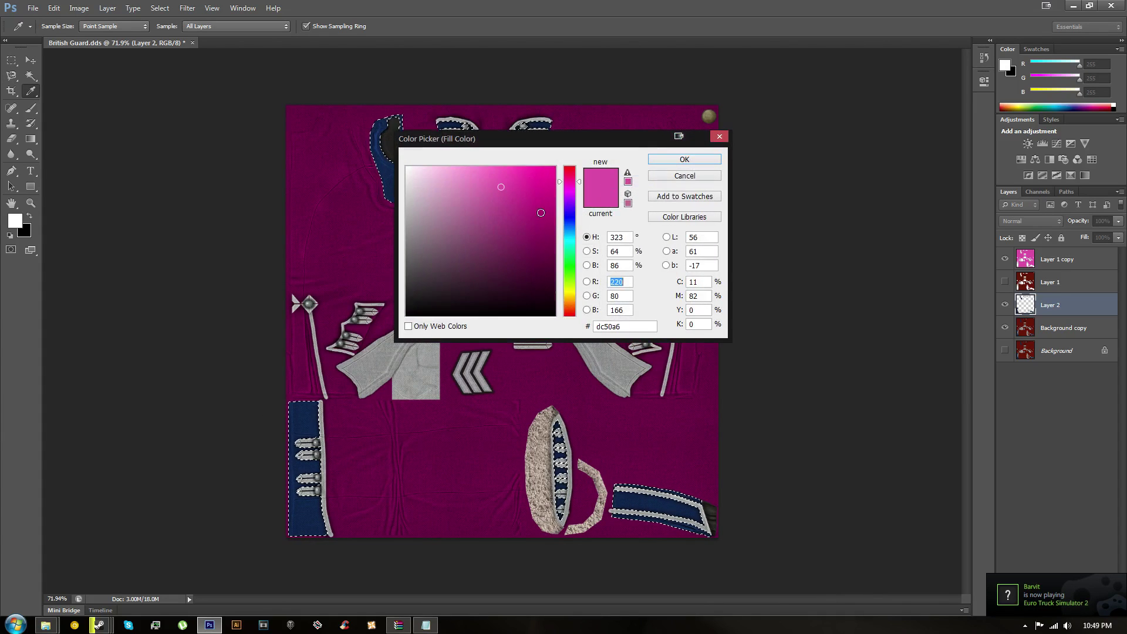
{"action": "left_click_drag", "start_coordinate": [530, 152], "coordinate": [431, 252]}
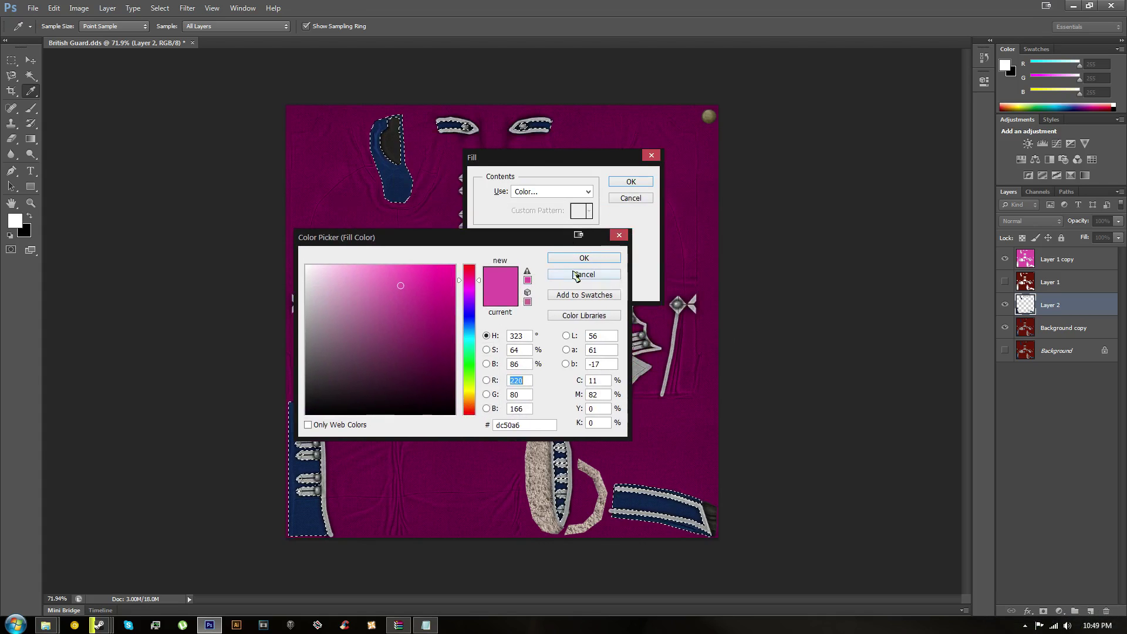
{"action": "left_click", "coordinate": [552, 192]}
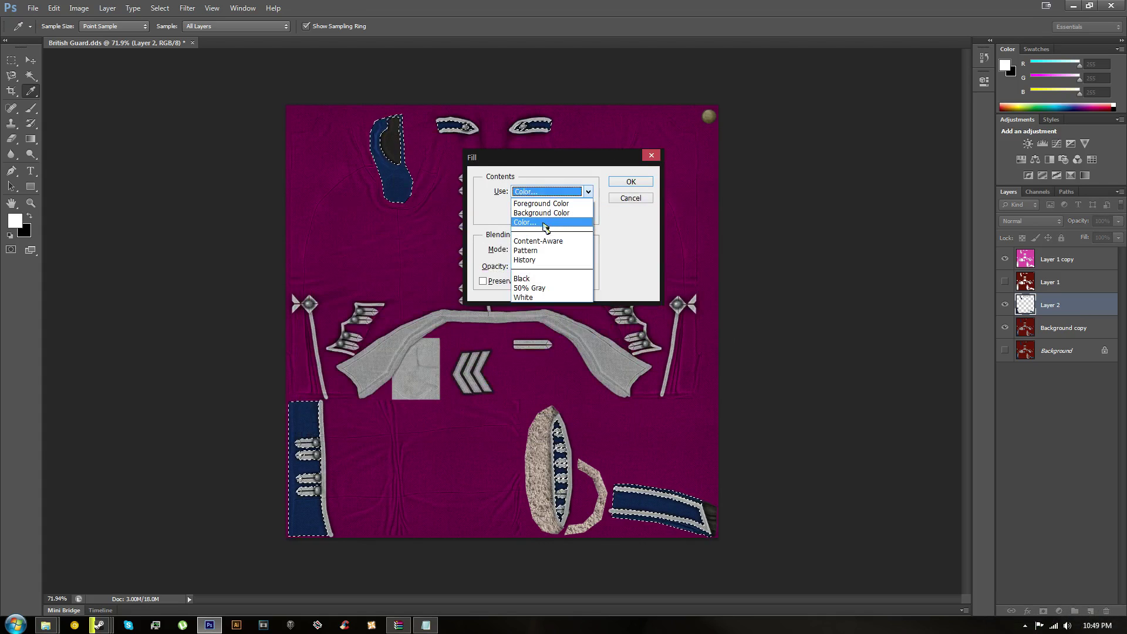
{"action": "left_click", "coordinate": [549, 222]}
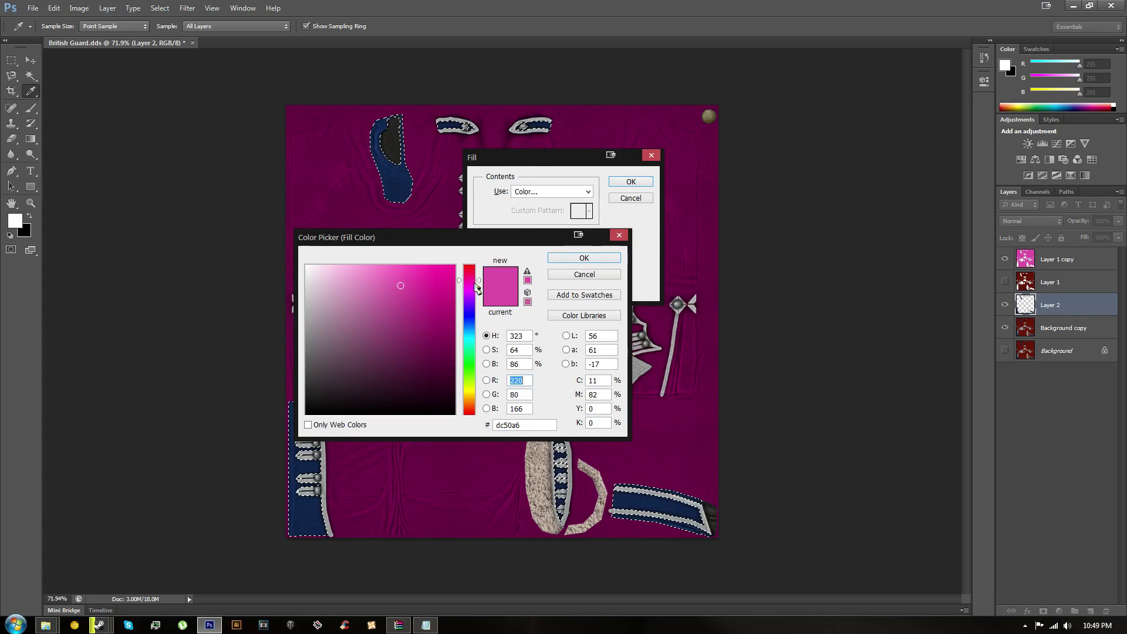
{"action": "left_click", "coordinate": [474, 266]}
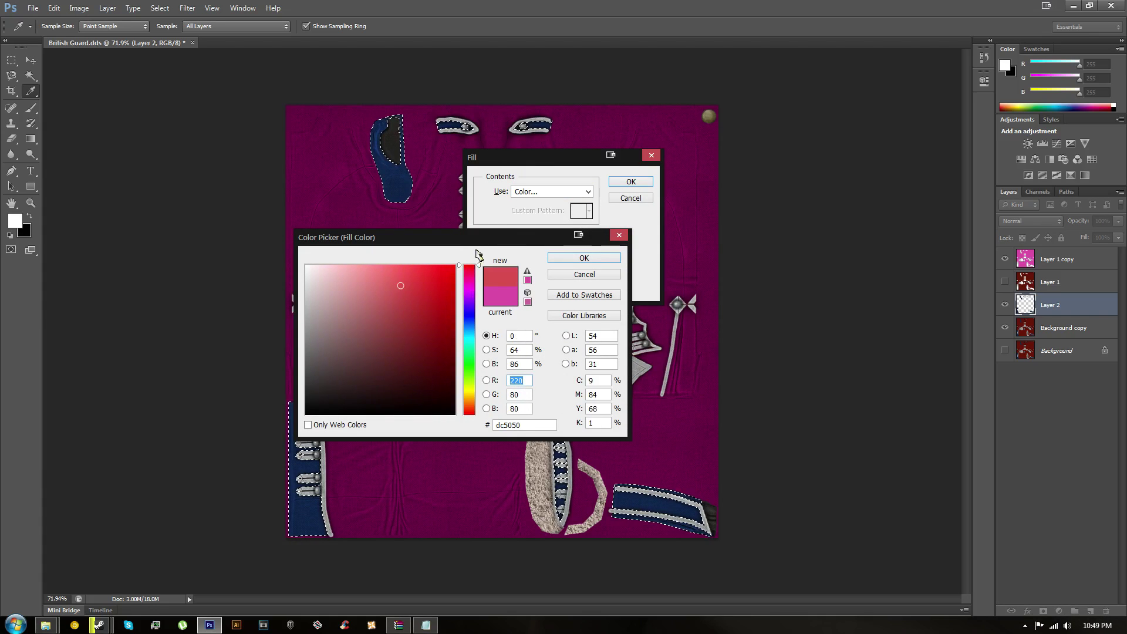
{"action": "left_click", "coordinate": [584, 258]}
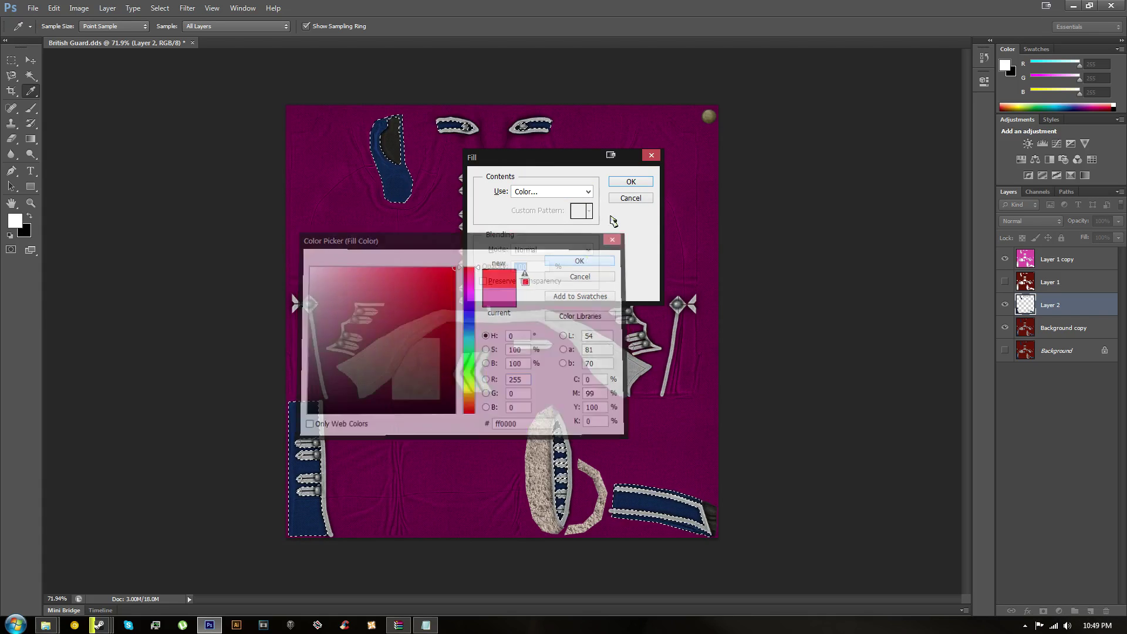
{"action": "left_click", "coordinate": [626, 188]}
Try successive blending modes on the red-filled Layer 2 and set it to Color
{"action": "key", "text": "l"}
{"action": "left_click", "coordinate": [1019, 218]}
{"action": "left_click", "coordinate": [1023, 226]}
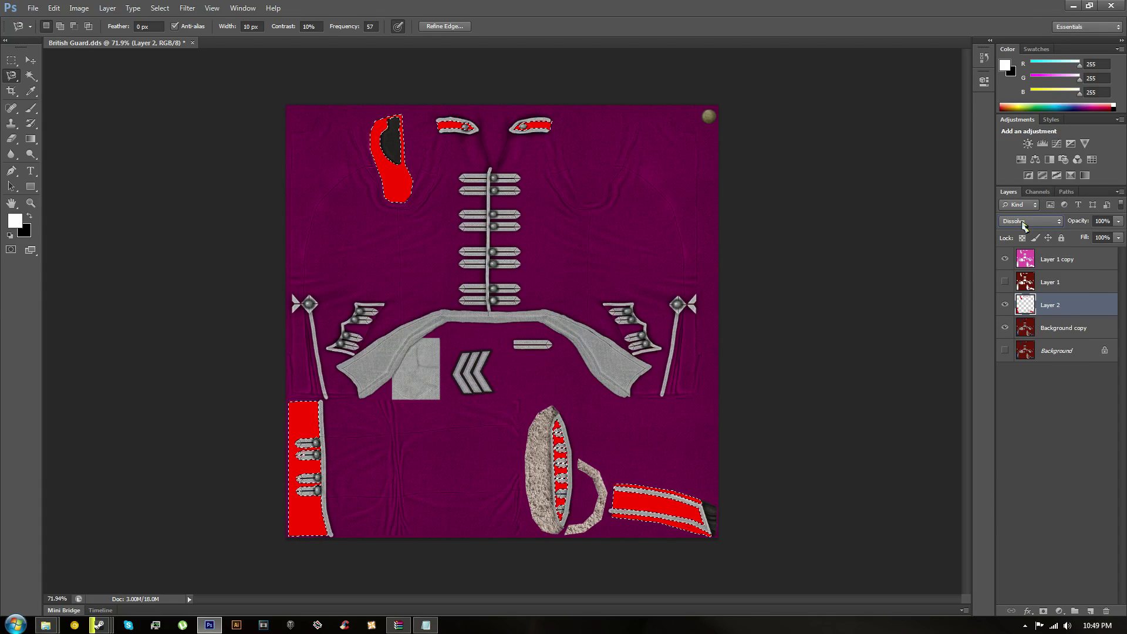
{"action": "scroll", "coordinate": [1023, 225], "scroll_direction": "down", "scroll_amount": 1}
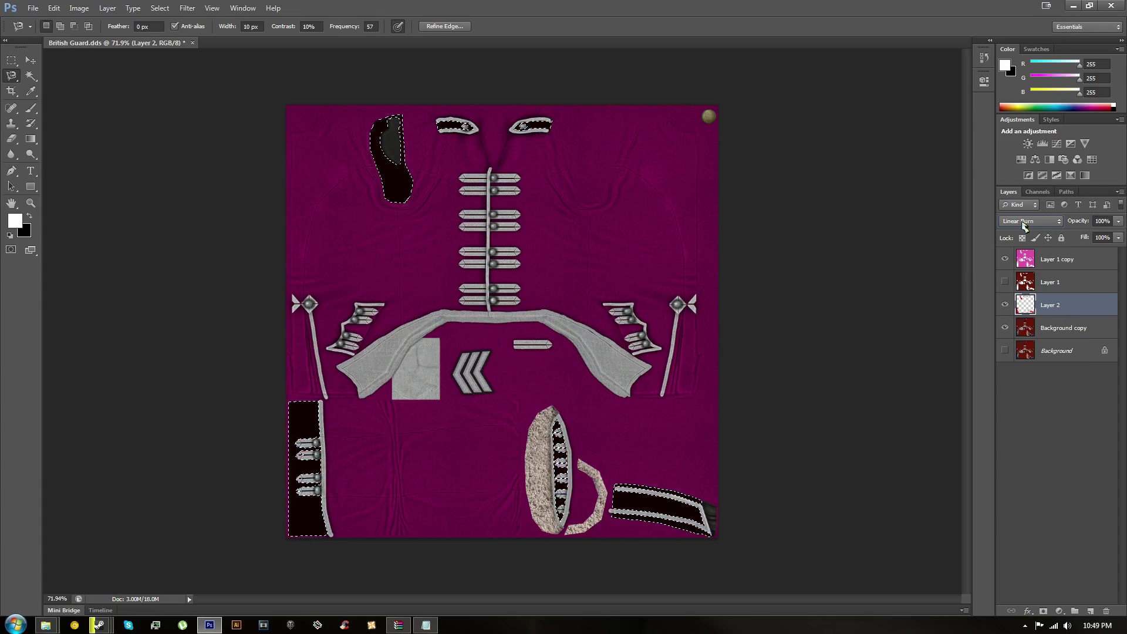
{"action": "scroll", "coordinate": [1023, 226], "scroll_direction": "down", "scroll_amount": 2}
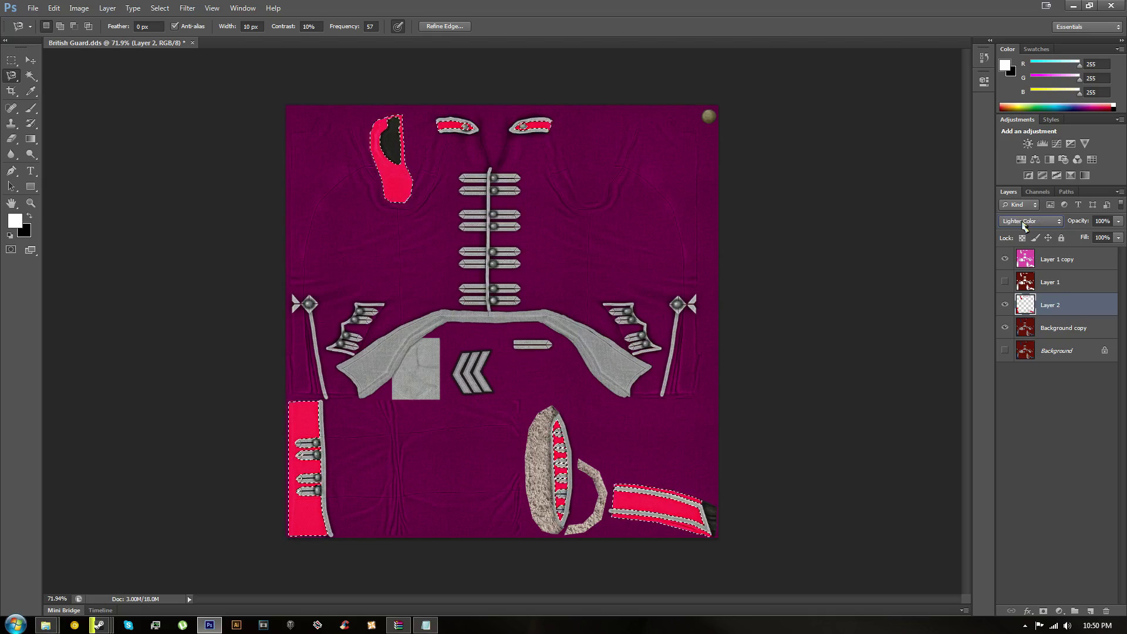
{"action": "scroll", "coordinate": [1024, 226], "scroll_direction": "down", "scroll_amount": 8}
{"action": "left_click", "coordinate": [698, 479], "text": "ctrl"}
{"action": "left_click", "coordinate": [1033, 222]}
{"action": "left_click", "coordinate": [1033, 221]}
{"action": "scroll", "coordinate": [1032, 220], "scroll_direction": "down", "scroll_amount": 4}
{"action": "scroll", "coordinate": [1035, 224], "scroll_direction": "down", "scroll_amount": 2}
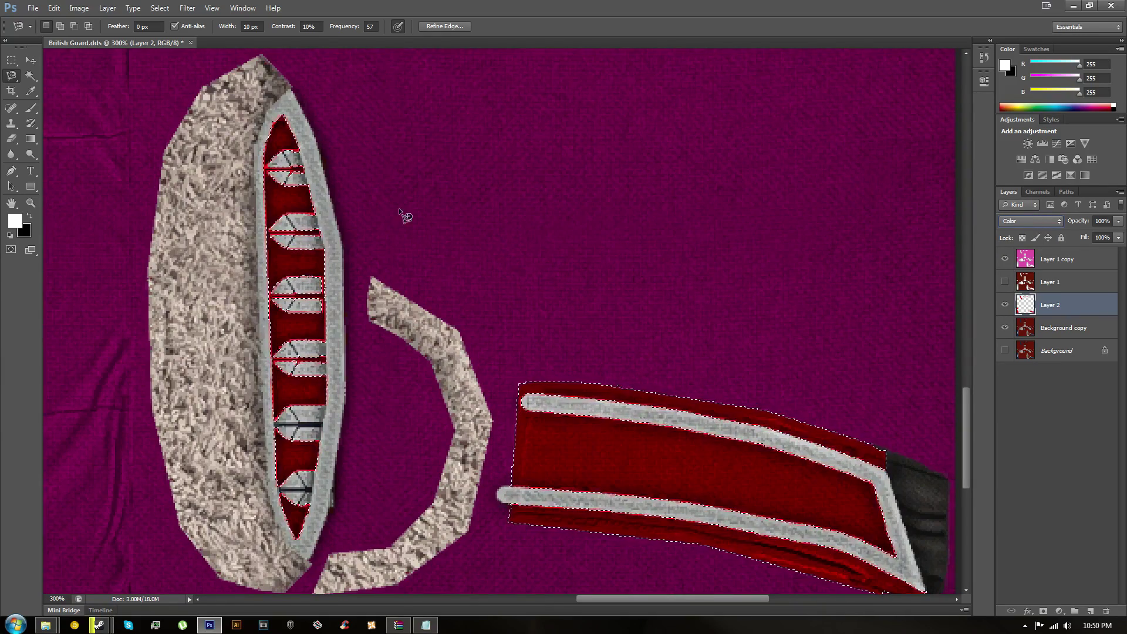
Drop the selection around the red facings, discard the stray lasso outline and switch to the Rectangular Marquee tool
{"action": "left_click", "coordinate": [382, 200]}
{"action": "left_click_drag", "start_coordinate": [578, 336], "coordinate": [566, 341]}
{"action": "left_click", "coordinate": [563, 341]}
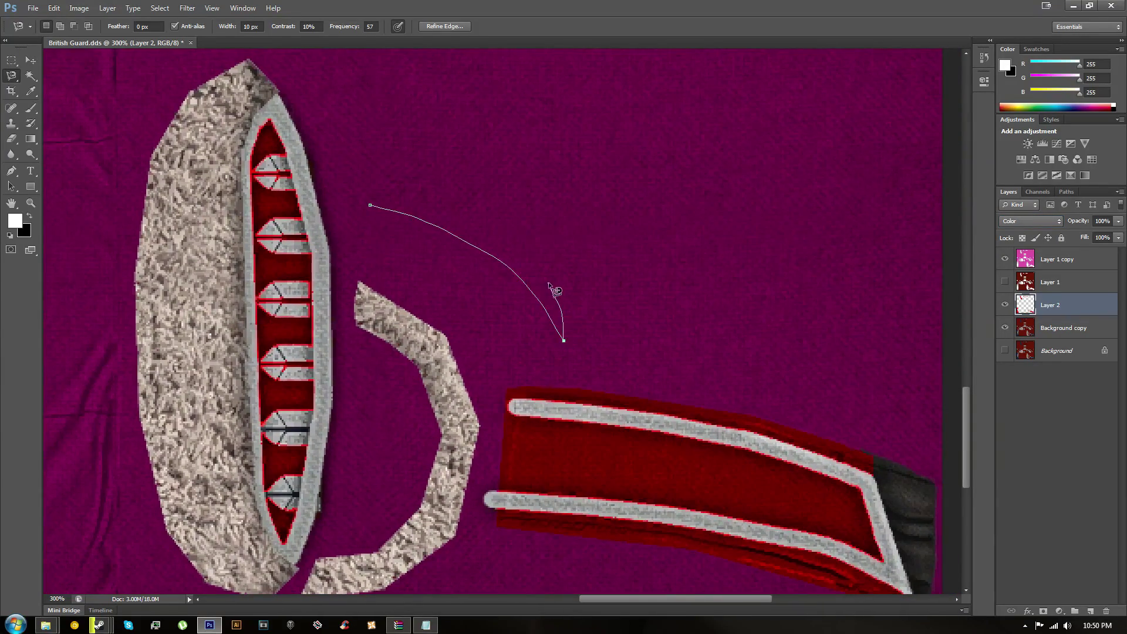
{"action": "key", "text": "Escape"}
{"action": "key", "text": "m"}
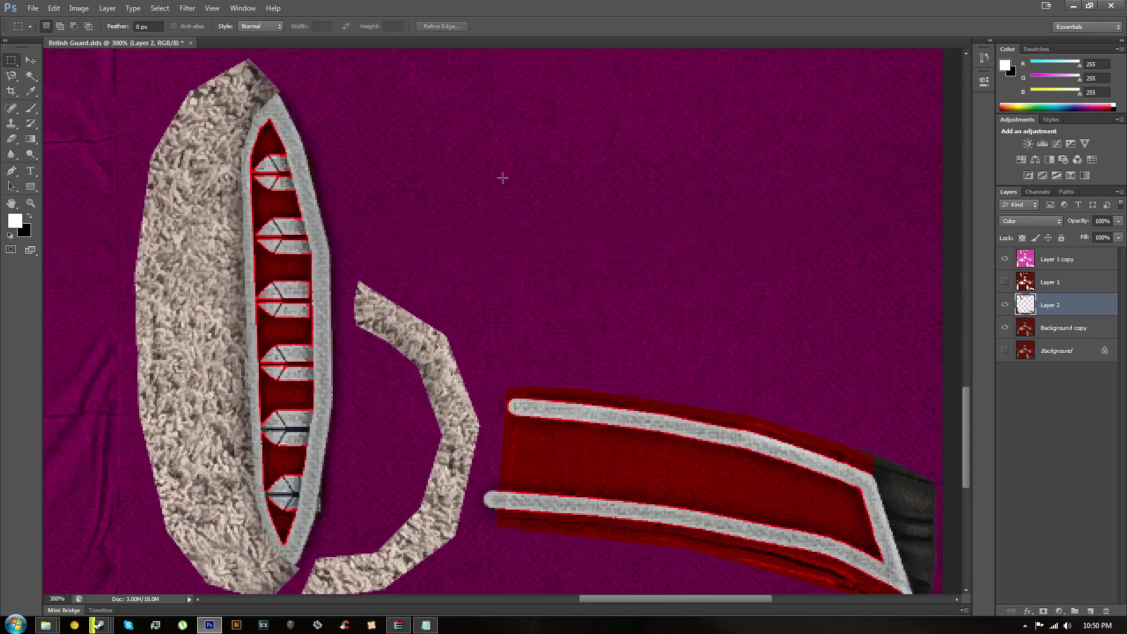
Examine the recolored texture up close, checking the coat fabric, chevrons and red facings with no active selection
{"action": "scroll", "coordinate": [511, 270], "scroll_direction": "down", "scroll_amount": 10}
{"action": "scroll", "coordinate": [439, 286], "scroll_direction": "up", "scroll_amount": 5}
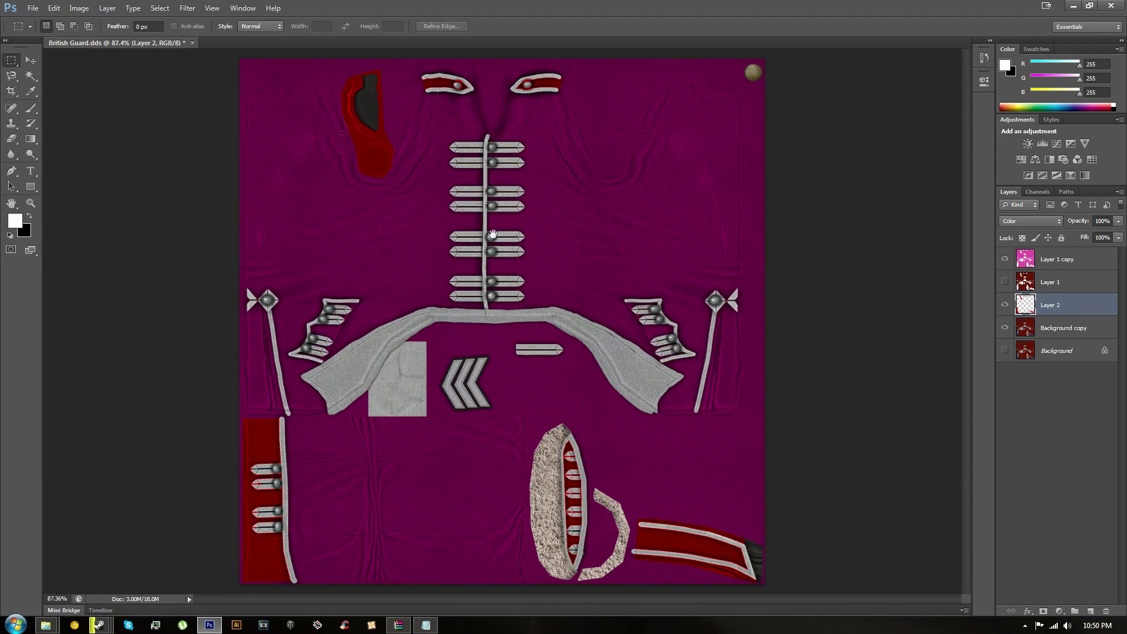
{"action": "scroll", "coordinate": [485, 409], "scroll_direction": "up", "scroll_amount": 6}
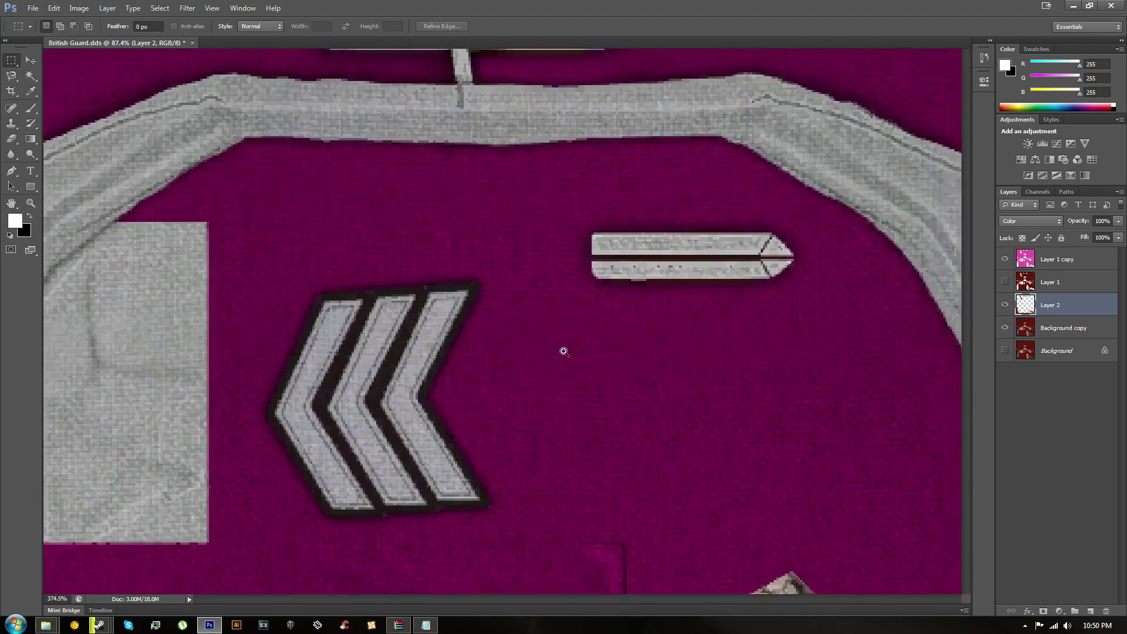
{"action": "scroll", "coordinate": [562, 348], "scroll_direction": "down", "scroll_amount": 4}
{"action": "left_click_drag", "start_coordinate": [553, 443], "coordinate": [593, 355]}
{"action": "left_click_drag", "start_coordinate": [478, 334], "coordinate": [635, 504]}
{"action": "key", "text": "ctrl+d"}
{"action": "scroll", "coordinate": [529, 258], "scroll_direction": "up", "scroll_amount": 5}
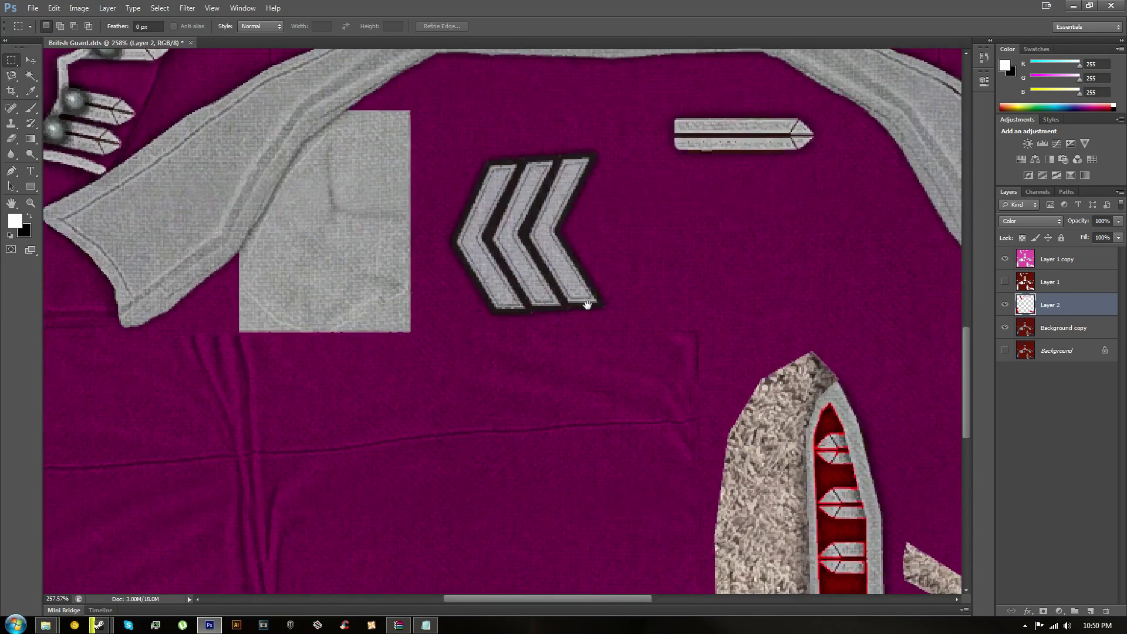
{"action": "scroll", "coordinate": [575, 235], "scroll_direction": "down", "scroll_amount": 3}
{"action": "scroll", "coordinate": [262, 555], "scroll_direction": "down", "scroll_amount": 3}
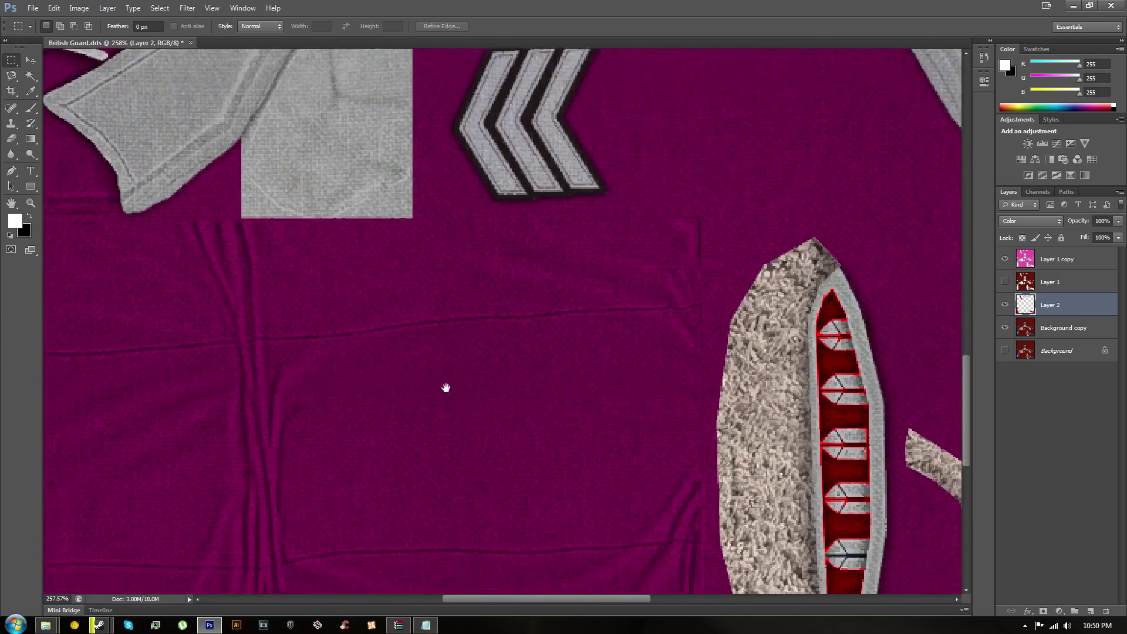
{"action": "scroll", "coordinate": [531, 420], "scroll_direction": "down", "scroll_amount": 3}
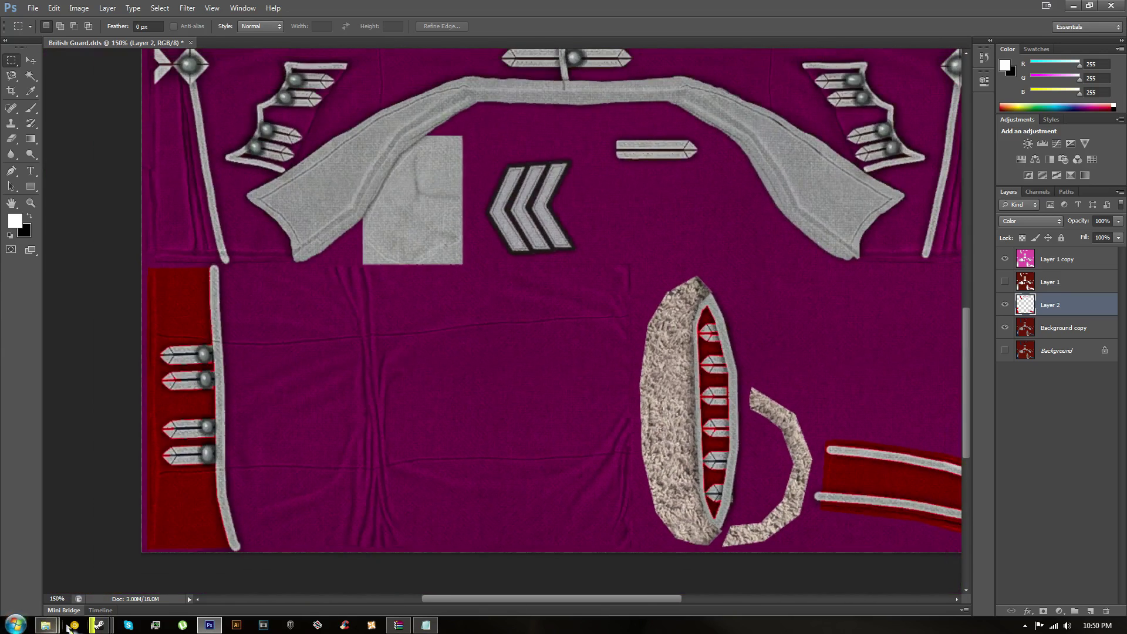
Switch to the web browser and search Google Images for "Flag"
{"action": "left_click", "coordinate": [74, 625]}
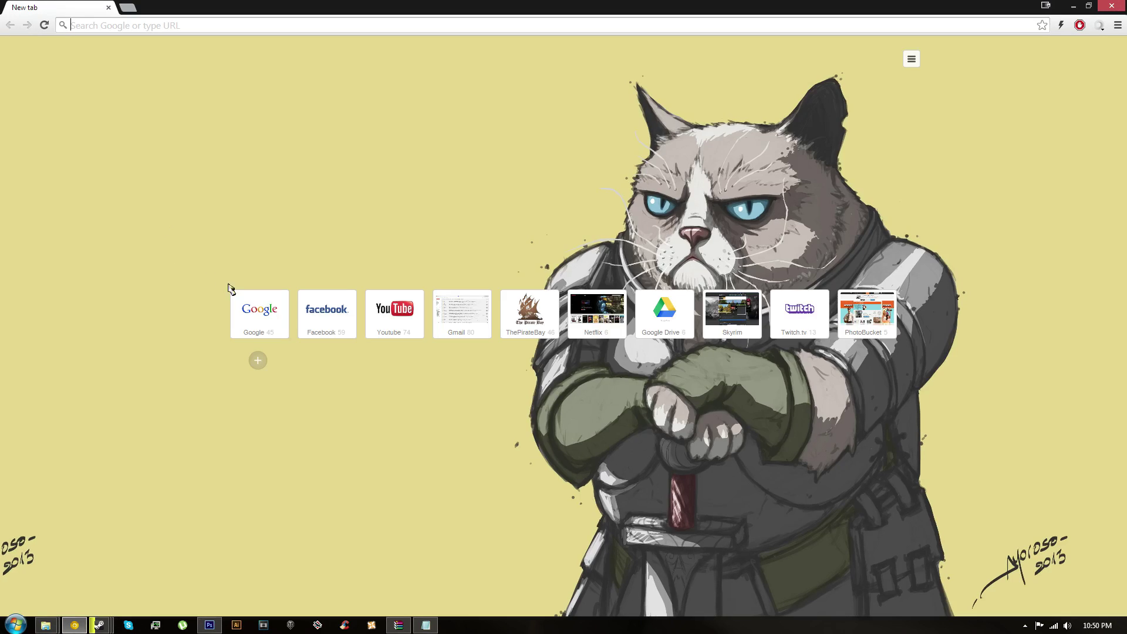
{"action": "left_click", "coordinate": [258, 314]}
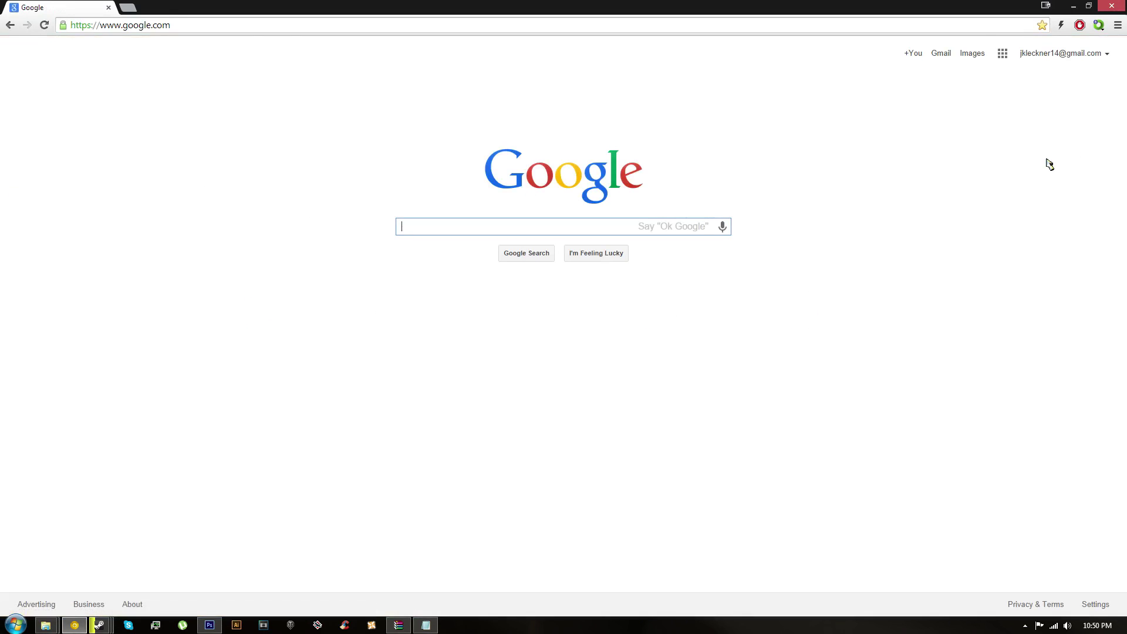
{"action": "type", "text": "Flag"}
{"action": "key", "text": "Return"}
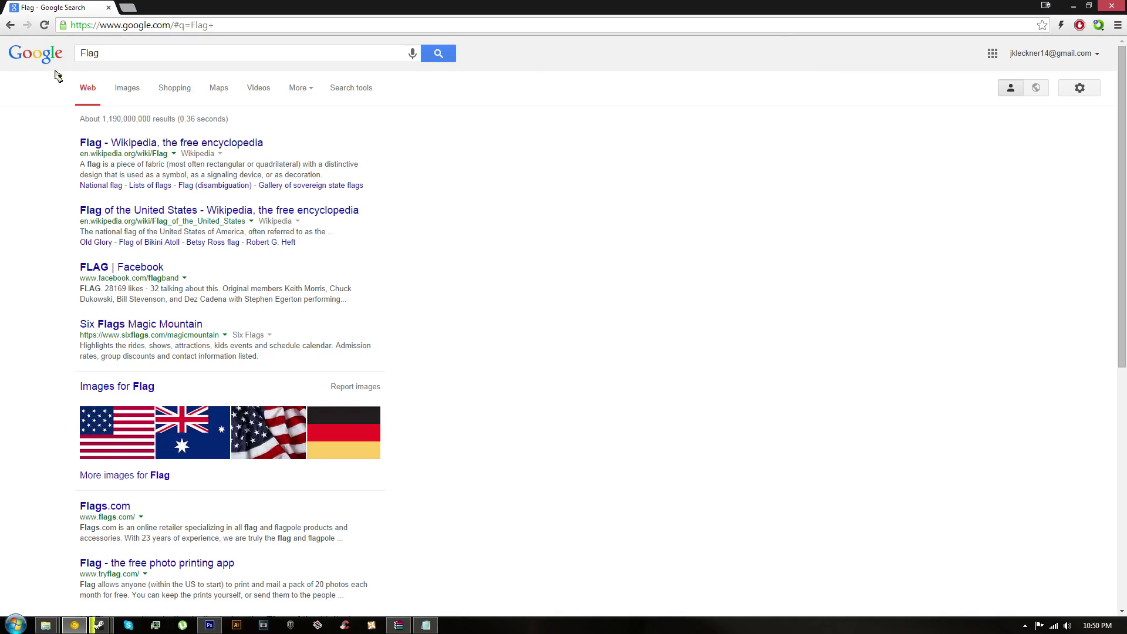
{"action": "left_click", "coordinate": [134, 92]}
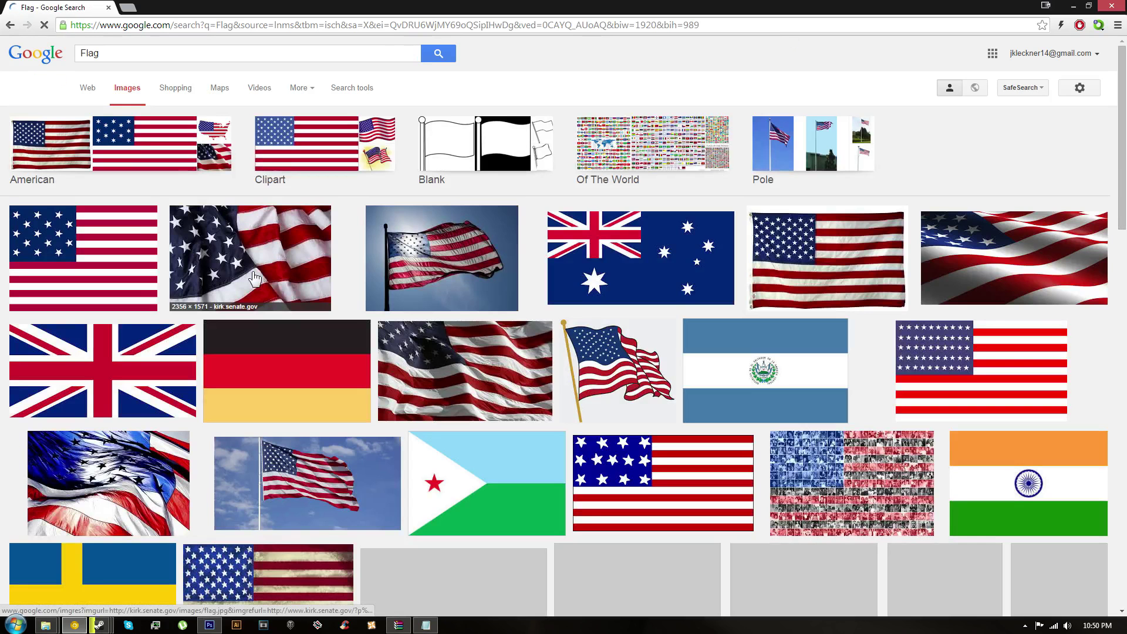
Browse the flag image results for the St George Cross England flag and open its image at full size
{"action": "scroll", "coordinate": [211, 392], "scroll_direction": "down", "scroll_amount": 4}
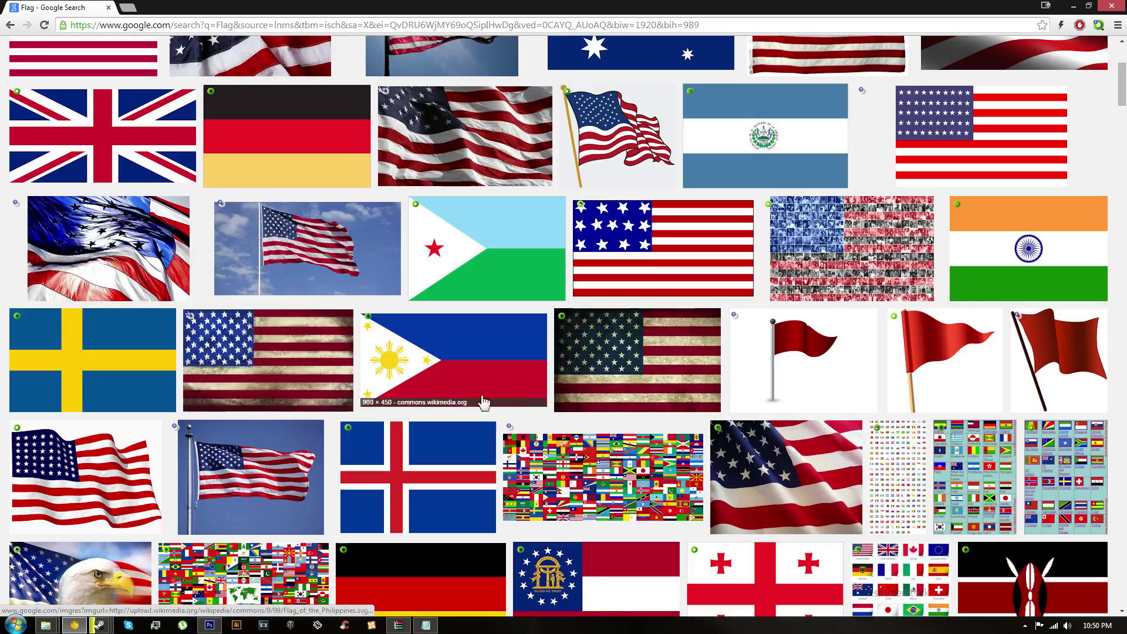
{"action": "scroll", "coordinate": [830, 360], "scroll_direction": "down", "scroll_amount": 4}
{"action": "scroll", "coordinate": [131, 458], "scroll_direction": "down", "scroll_amount": 3}
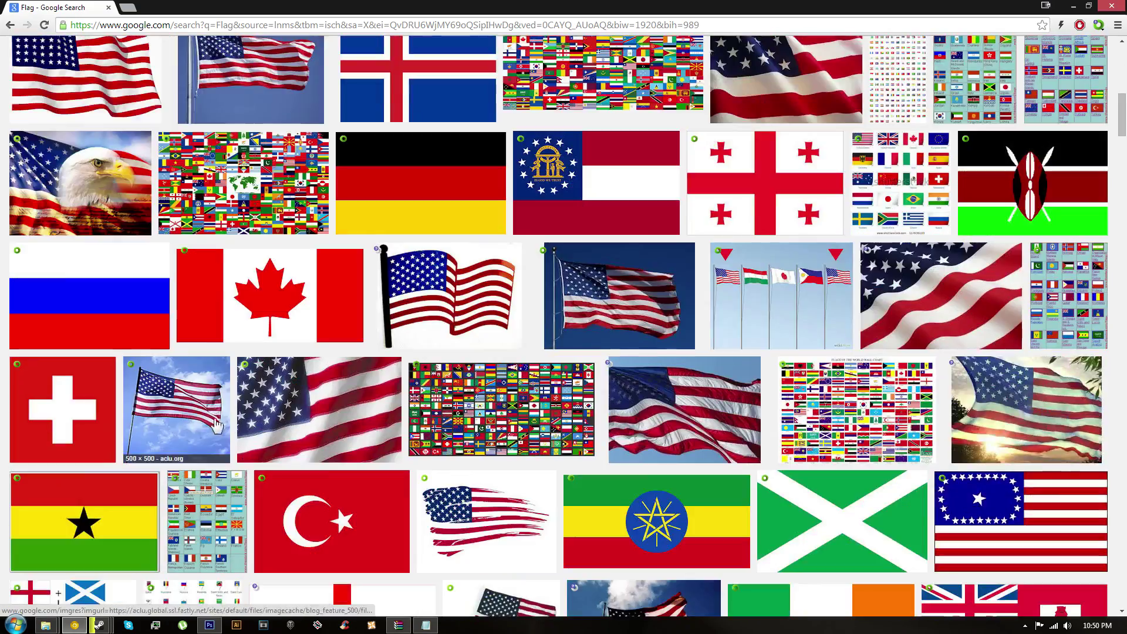
{"action": "scroll", "coordinate": [130, 507], "scroll_direction": "down", "scroll_amount": 4}
{"action": "scroll", "coordinate": [130, 507], "scroll_direction": "down", "scroll_amount": 4}
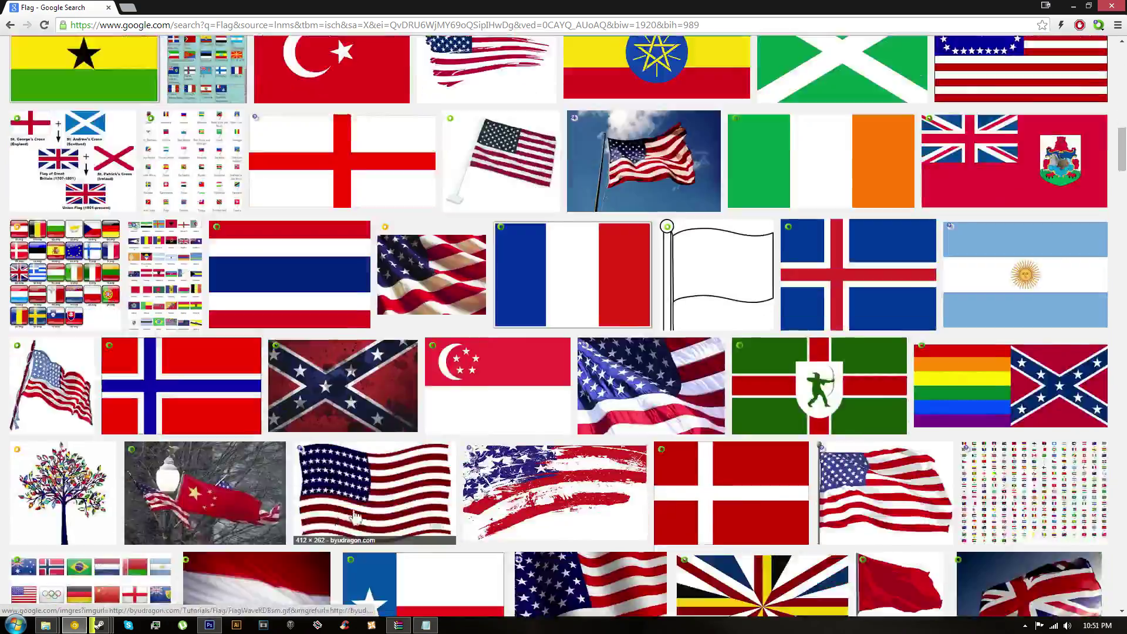
{"action": "scroll", "coordinate": [382, 365], "scroll_direction": "up", "scroll_amount": 11}
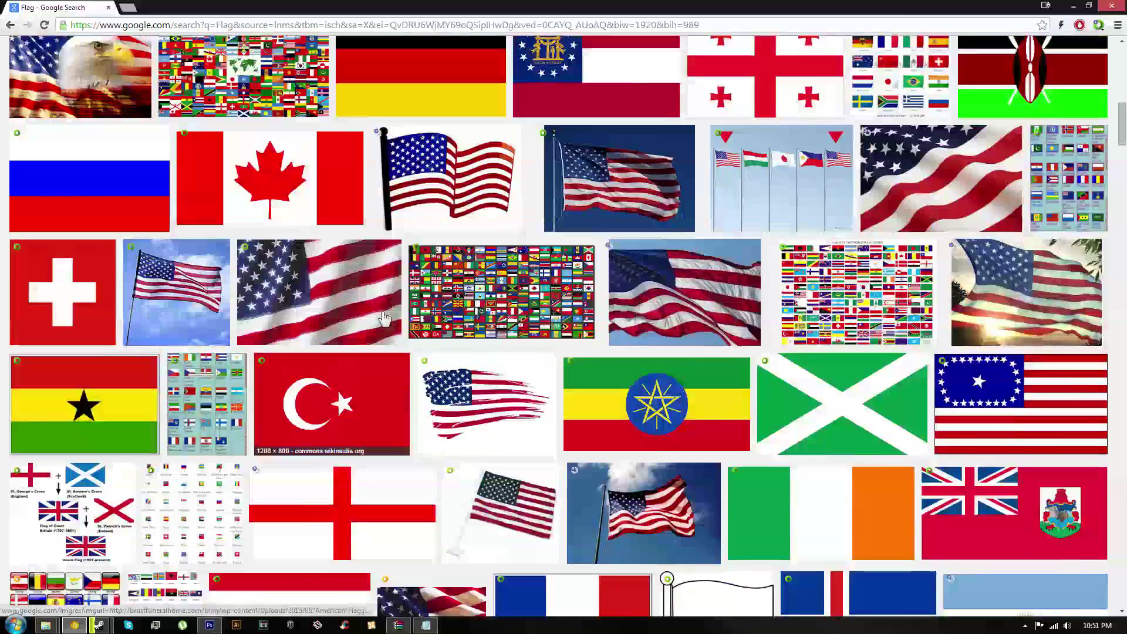
{"action": "scroll", "coordinate": [340, 510], "scroll_direction": "down", "scroll_amount": 5}
{"action": "left_click", "coordinate": [334, 522]}
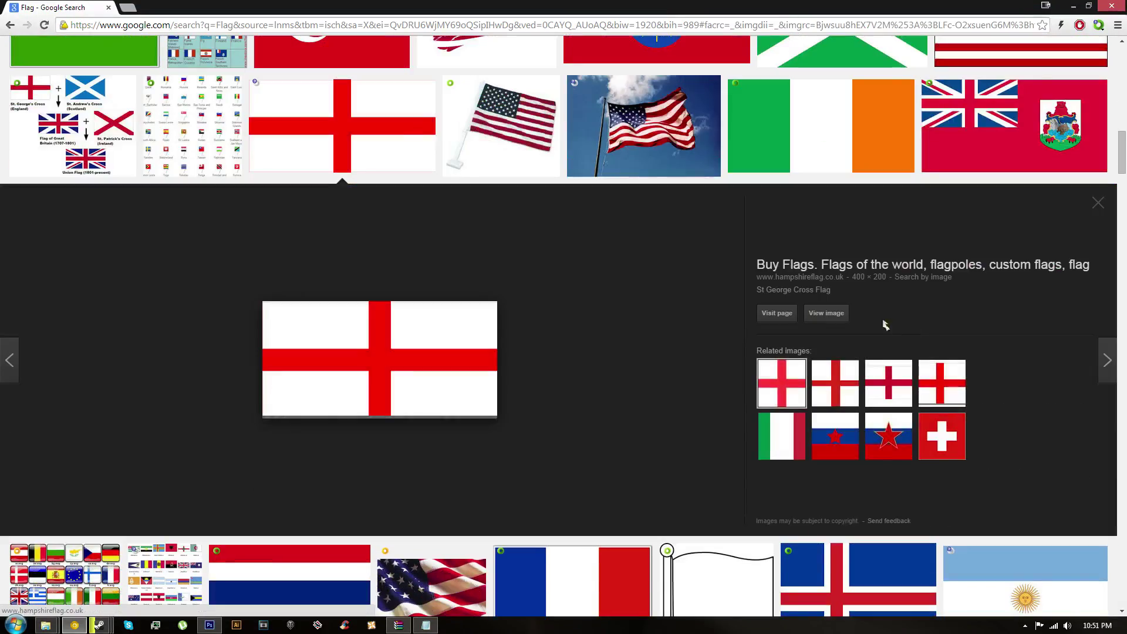
{"action": "left_click", "coordinate": [1097, 202]}
{"action": "scroll", "coordinate": [262, 253], "scroll_direction": "up", "scroll_amount": 15}
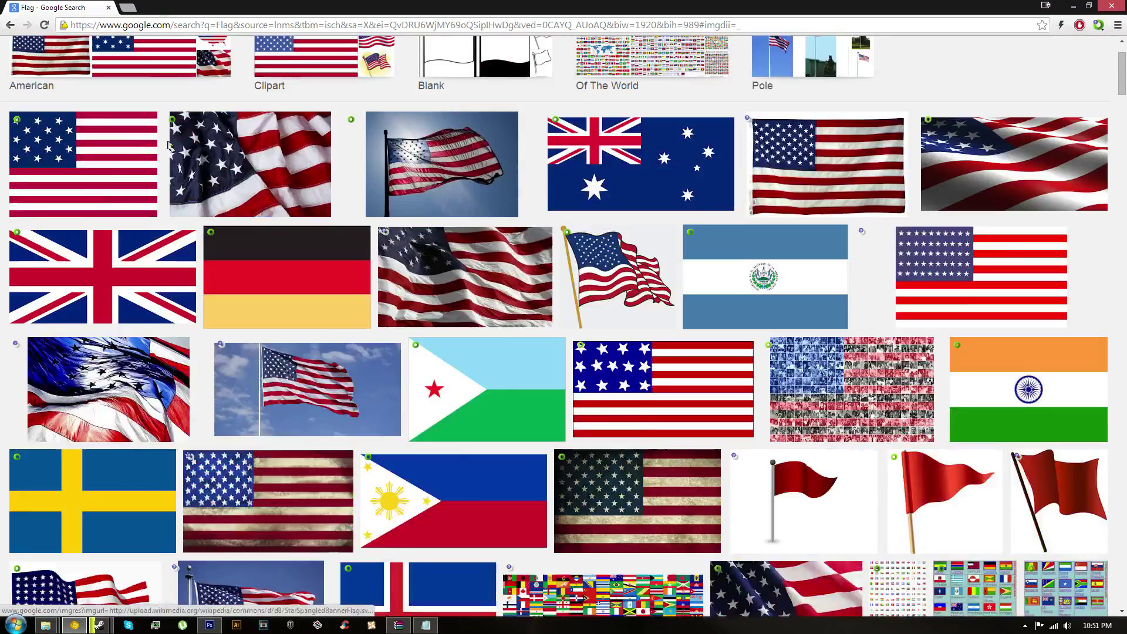
{"action": "scroll", "coordinate": [262, 252], "scroll_direction": "down", "scroll_amount": 12}
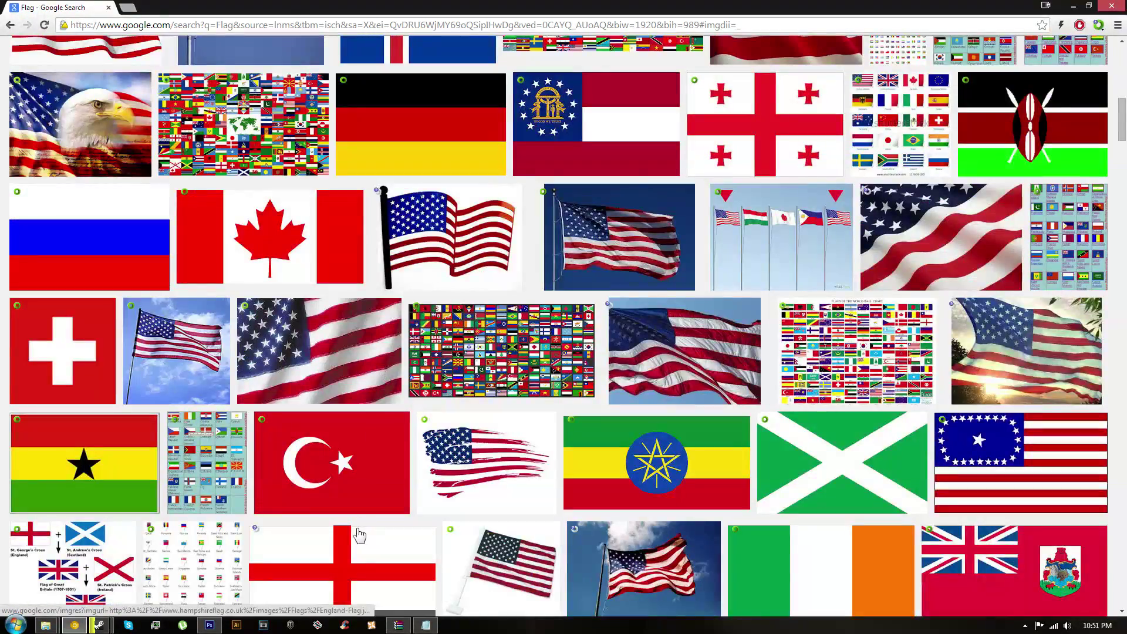
{"action": "left_click", "coordinate": [359, 536]}
{"action": "left_click", "coordinate": [840, 315]}
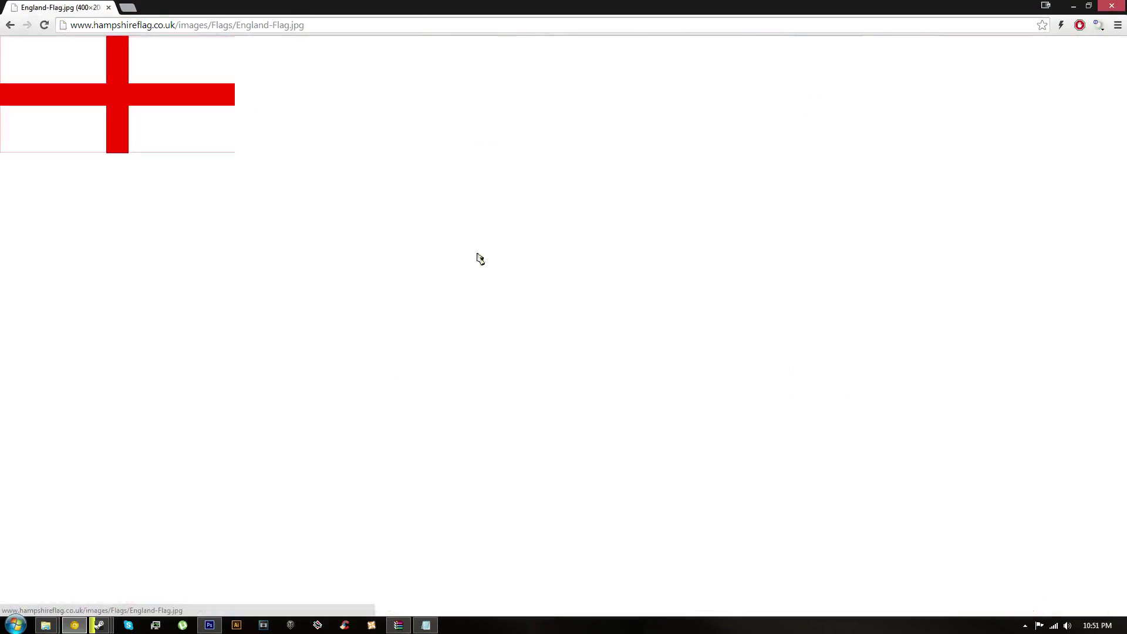
Copy the England flag image, switch back to Photoshop and paste it into the uniform texture as a new layer above Layer 2
{"action": "right_click", "coordinate": [111, 130]}
{"action": "left_click", "coordinate": [141, 132]}
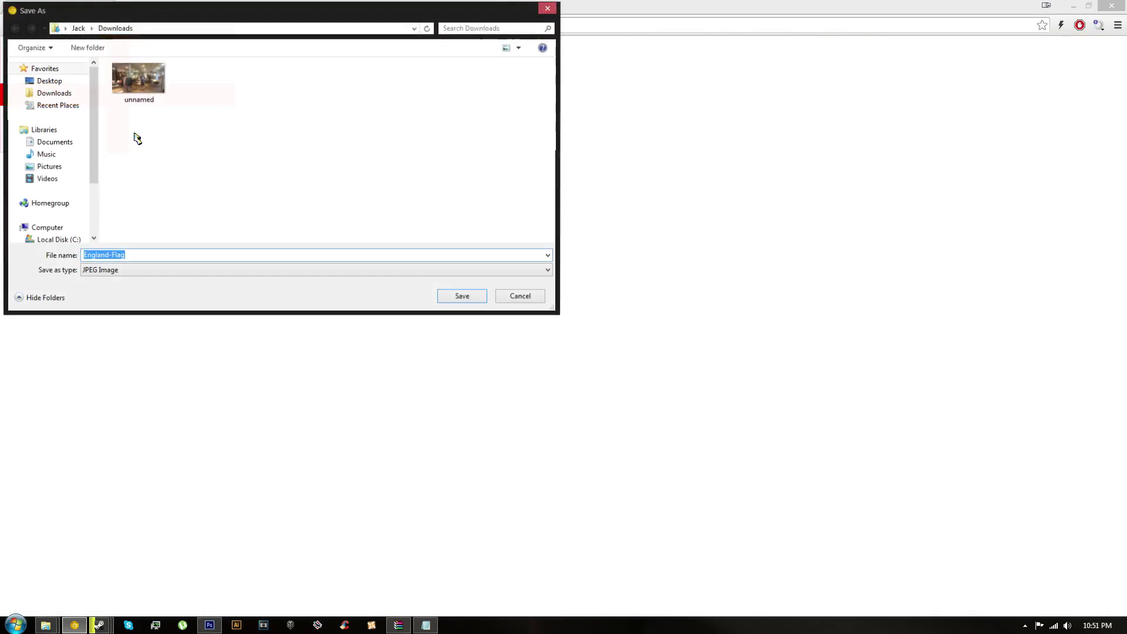
{"action": "key", "text": "Return"}
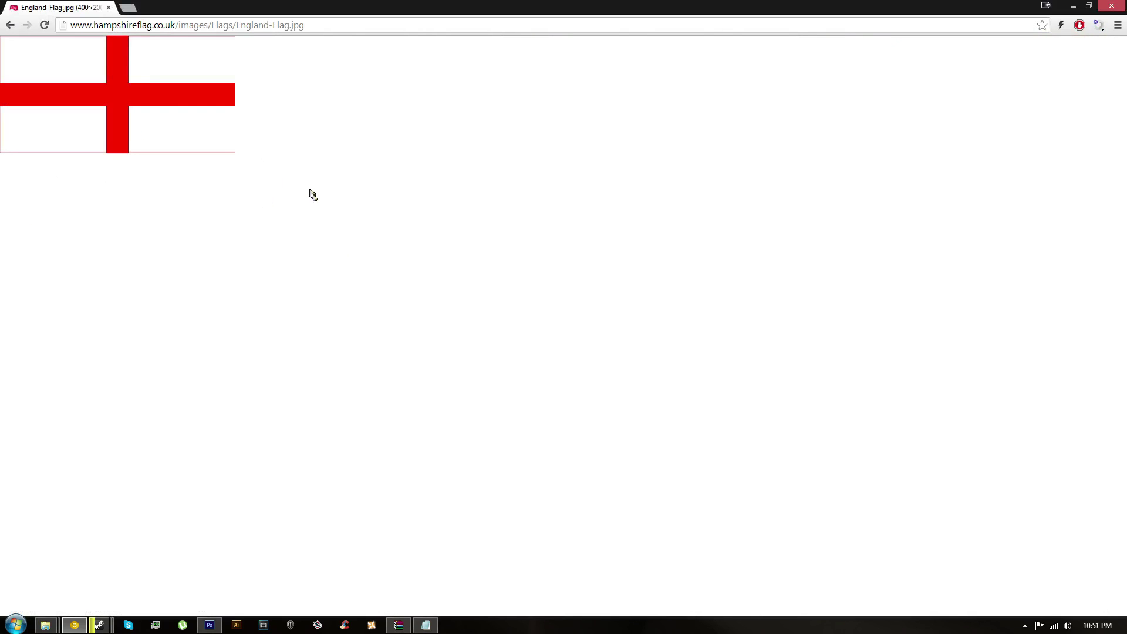
{"action": "left_click", "coordinate": [210, 625]}
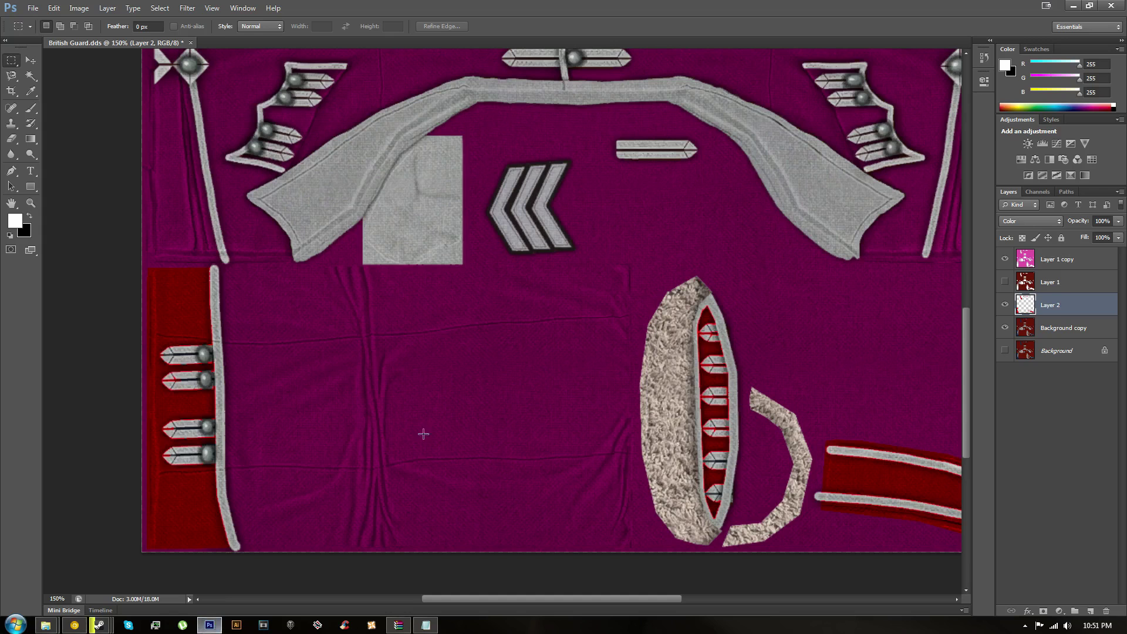
{"action": "key", "text": "ctrl+v"}
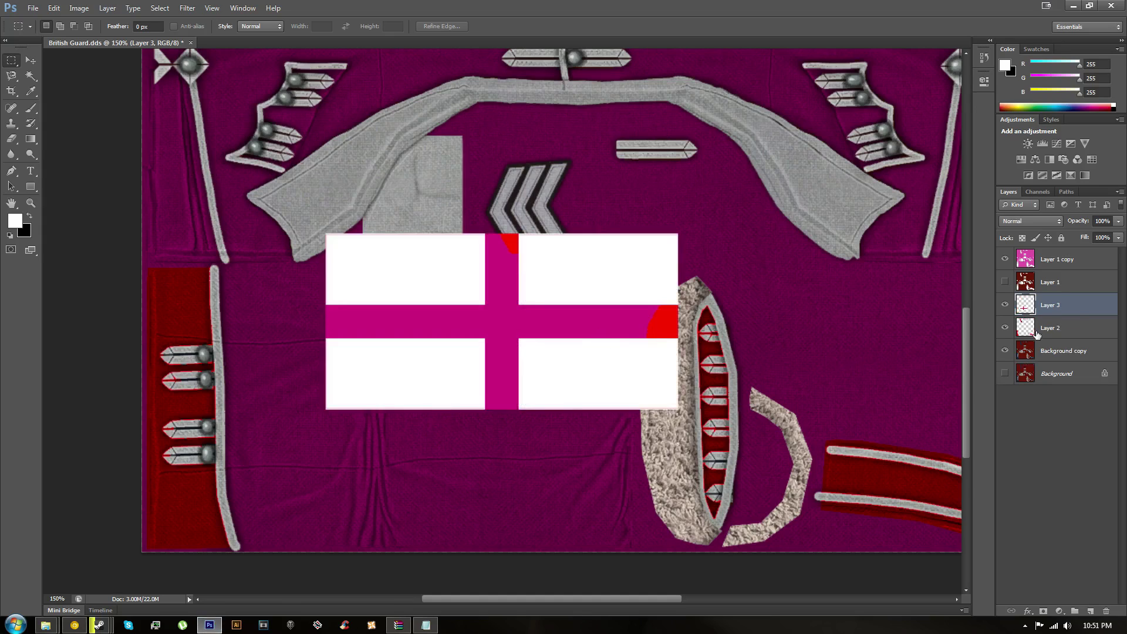
Move the flag's Layer 3 above Layer 1 copy in the layer stack and rotate the flag by -90 degrees
{"action": "left_click_drag", "start_coordinate": [1079, 307], "coordinate": [1051, 260]}
{"action": "key", "text": "ctrl+y"}
{"action": "key", "text": "ctrl+t"}
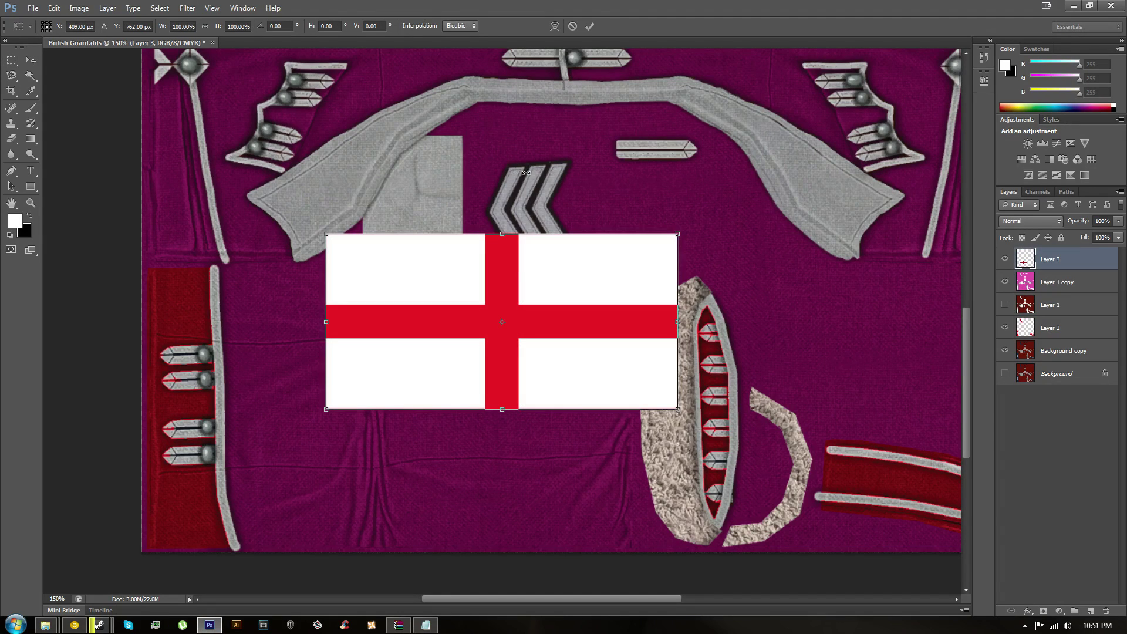
{"action": "left_click_drag", "start_coordinate": [450, 174], "coordinate": [456, 314]}
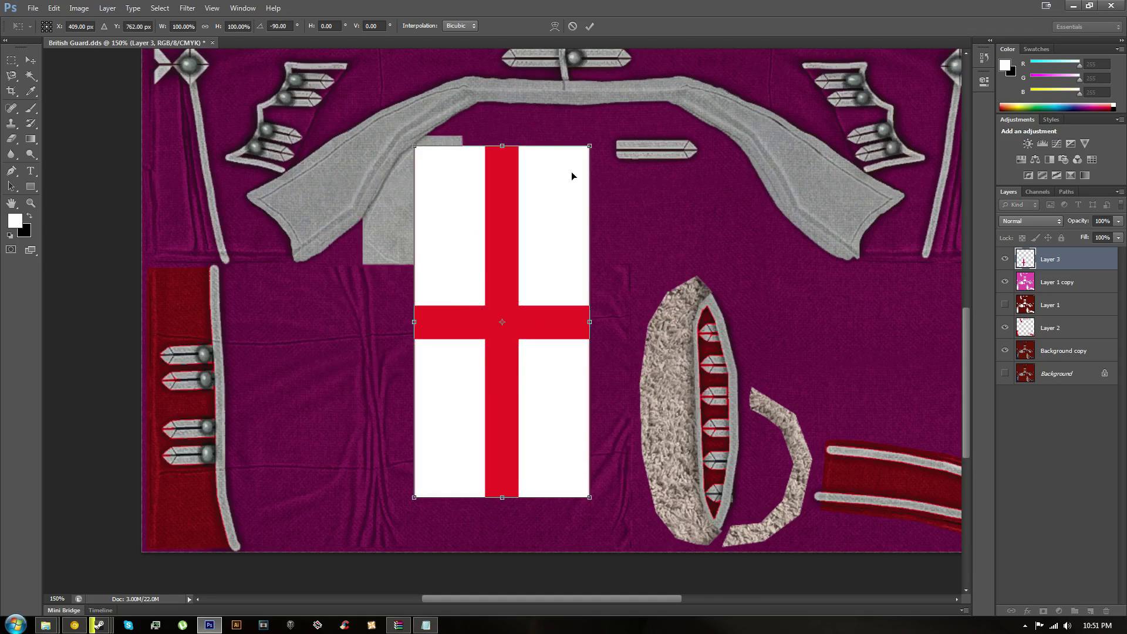
Shrink the rotated flag to about 11% width and 11.5% height, placing it on the purple fabric below the chevrons, and apply the transform
{"action": "left_click_drag", "start_coordinate": [590, 146], "coordinate": [611, 361]}
{"action": "left_click_drag", "start_coordinate": [564, 424], "coordinate": [488, 491]}
{"action": "left_click_drag", "start_coordinate": [533, 461], "coordinate": [514, 400]}
{"action": "left_click_drag", "start_coordinate": [499, 450], "coordinate": [496, 450]}
{"action": "scroll", "coordinate": [496, 450], "scroll_direction": "down", "scroll_amount": 3}
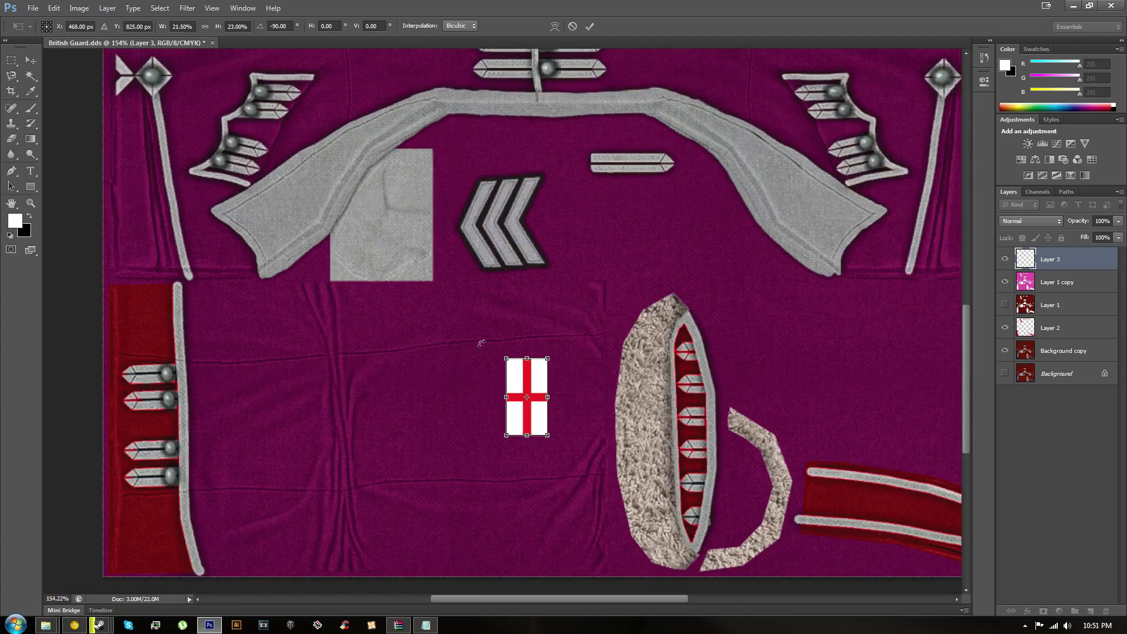
{"action": "left_click_drag", "start_coordinate": [493, 356], "coordinate": [474, 460]}
{"action": "left_click_drag", "start_coordinate": [547, 366], "coordinate": [533, 396]}
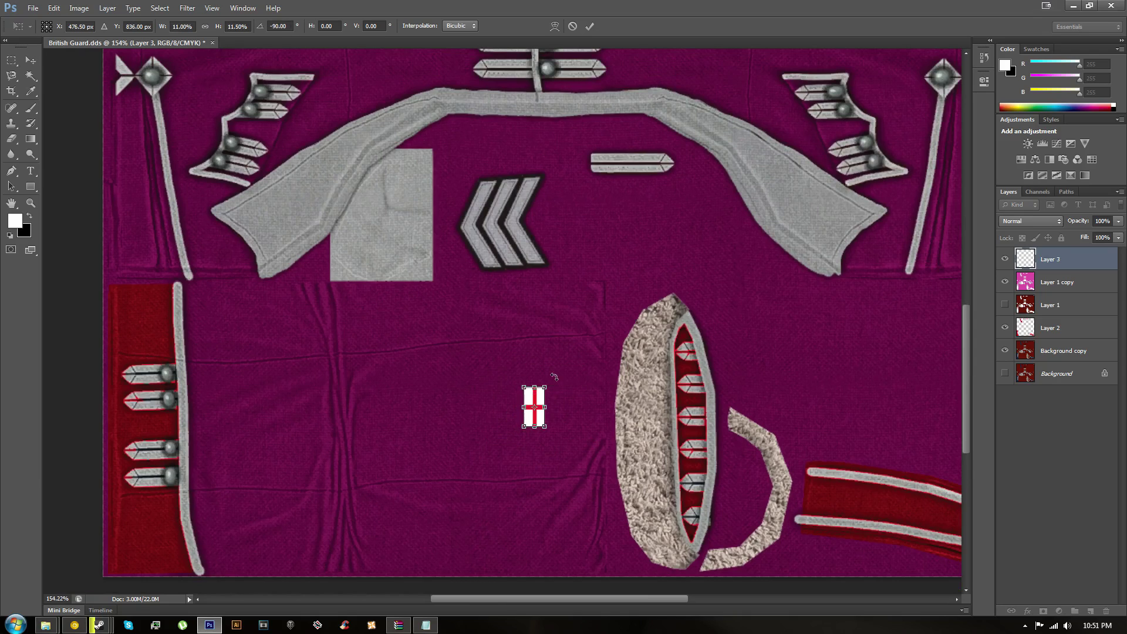
{"action": "key", "text": "Return"}
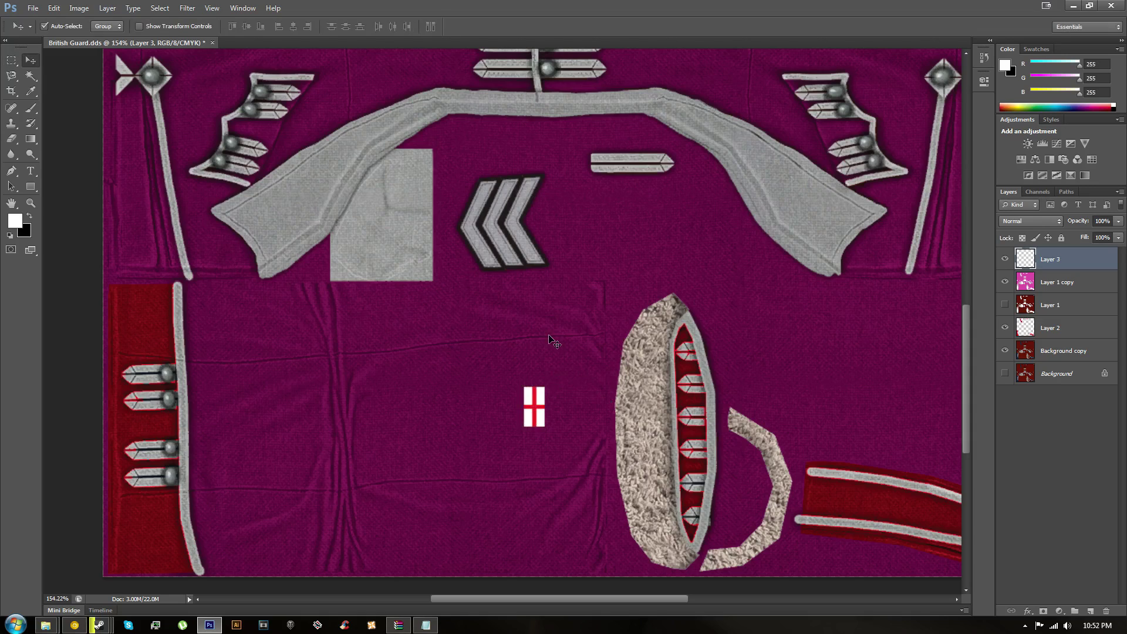
Shift the small flag slightly left on the purple sleeve fabric and clear the trial marquee selections around it
{"action": "key", "text": "m"}
{"action": "left_click_drag", "start_coordinate": [550, 328], "coordinate": [624, 493]}
{"action": "key", "text": "ctrl+d"}
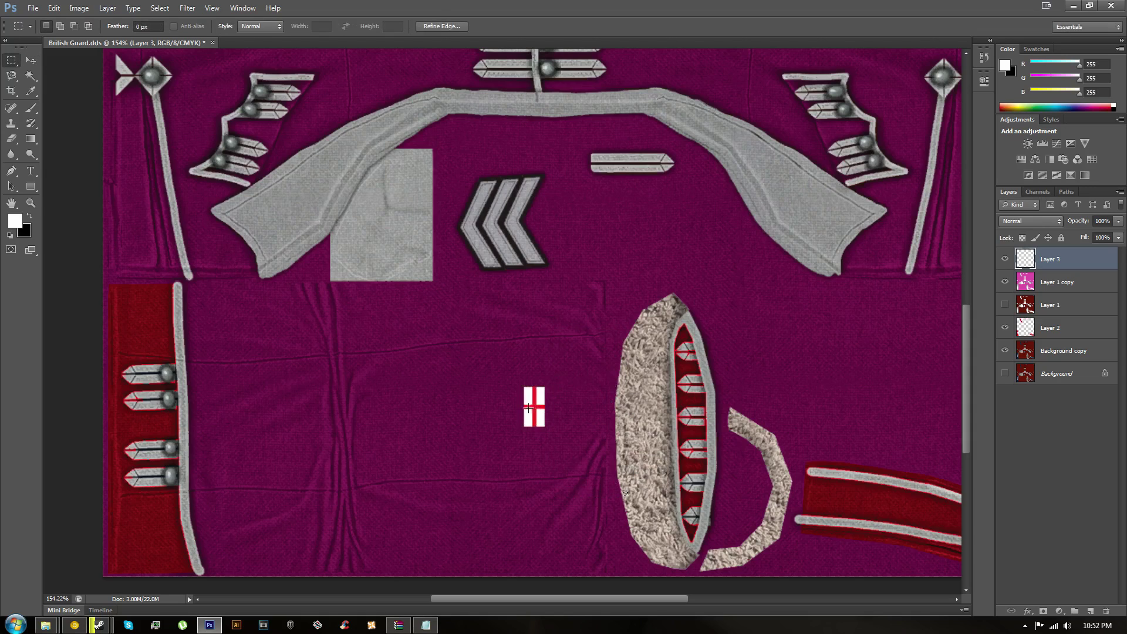
{"action": "key", "text": "v"}
{"action": "left_click_drag", "start_coordinate": [510, 413], "coordinate": [506, 413]}
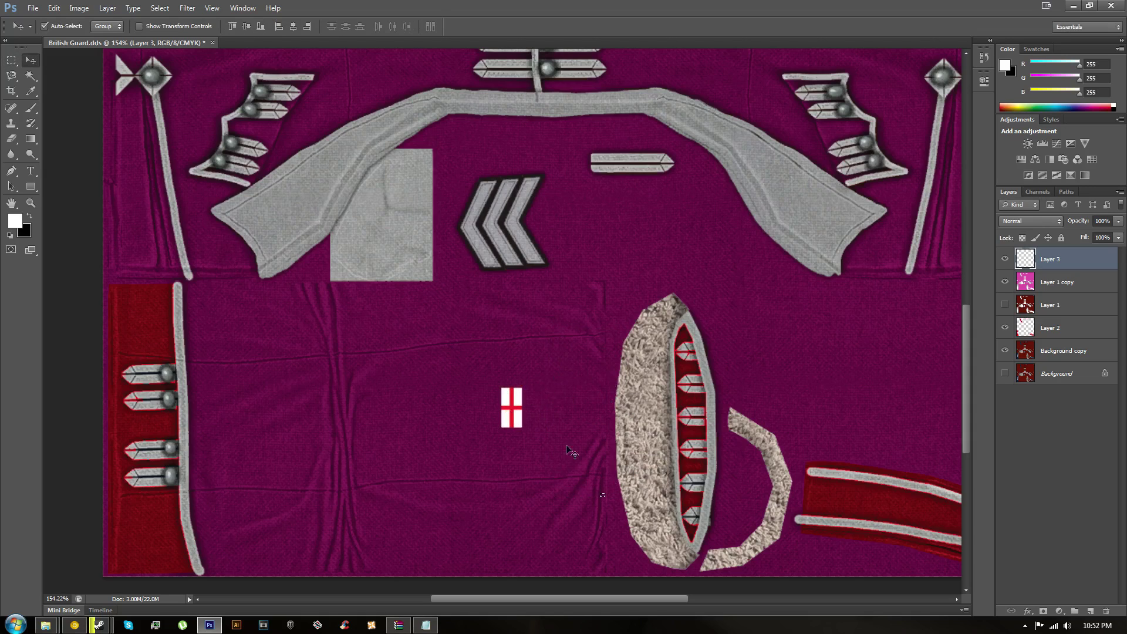
{"action": "key", "text": "m"}
{"action": "left_click_drag", "start_coordinate": [587, 481], "coordinate": [645, 520]}
{"action": "key", "text": "ctrl+d"}
{"action": "mouse_move", "coordinate": [577, 448]}
{"action": "left_mouse_down"}
{"action": "mouse_move", "coordinate": [539, 468]}
{"action": "mouse_move", "coordinate": [537, 451]}
{"action": "left_mouse_up"}
{"action": "key", "text": "v"}
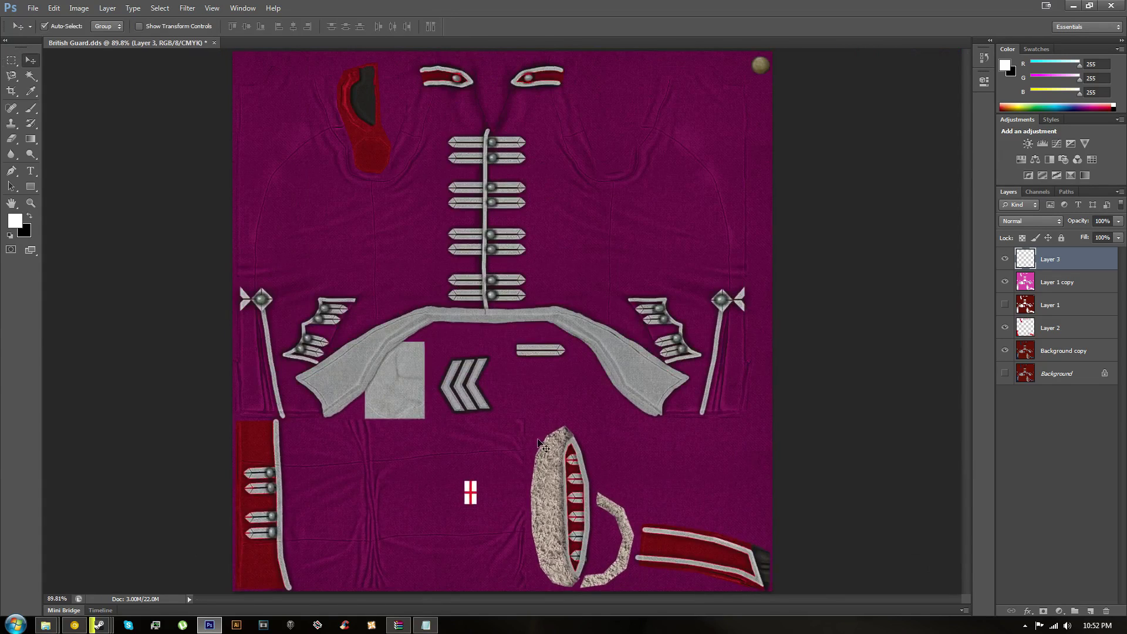
{"action": "left_click_drag", "start_coordinate": [473, 499], "coordinate": [474, 501]}
Start saving a copy of the texture as British Guard in D3D/DDS format
{"action": "key", "text": "ctrl+shift+s"}
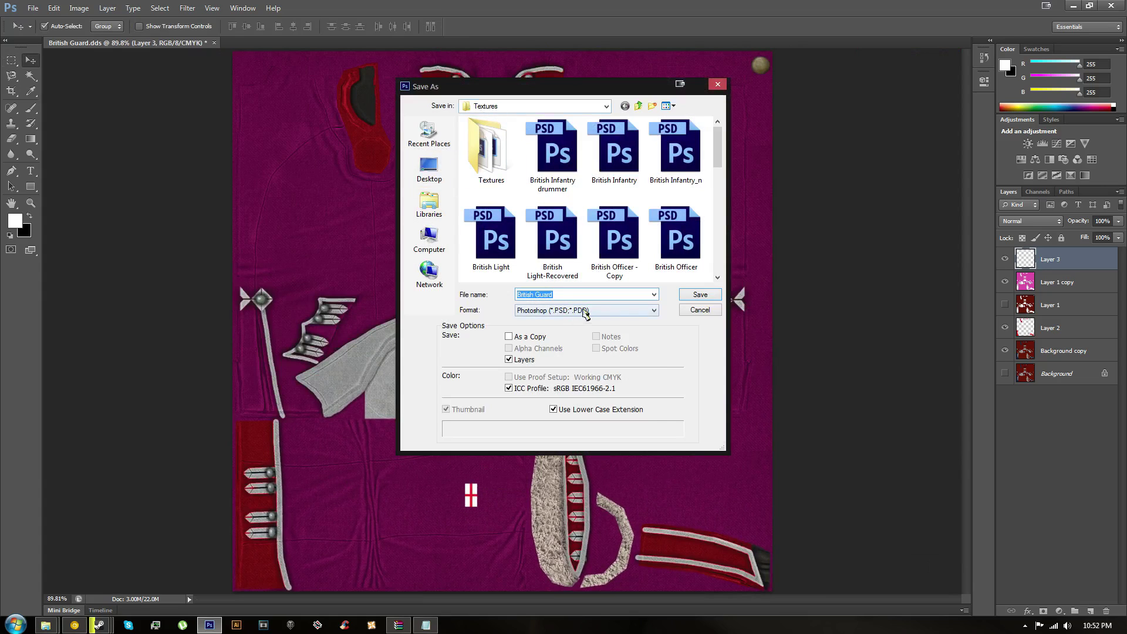
{"action": "left_click", "coordinate": [586, 311]}
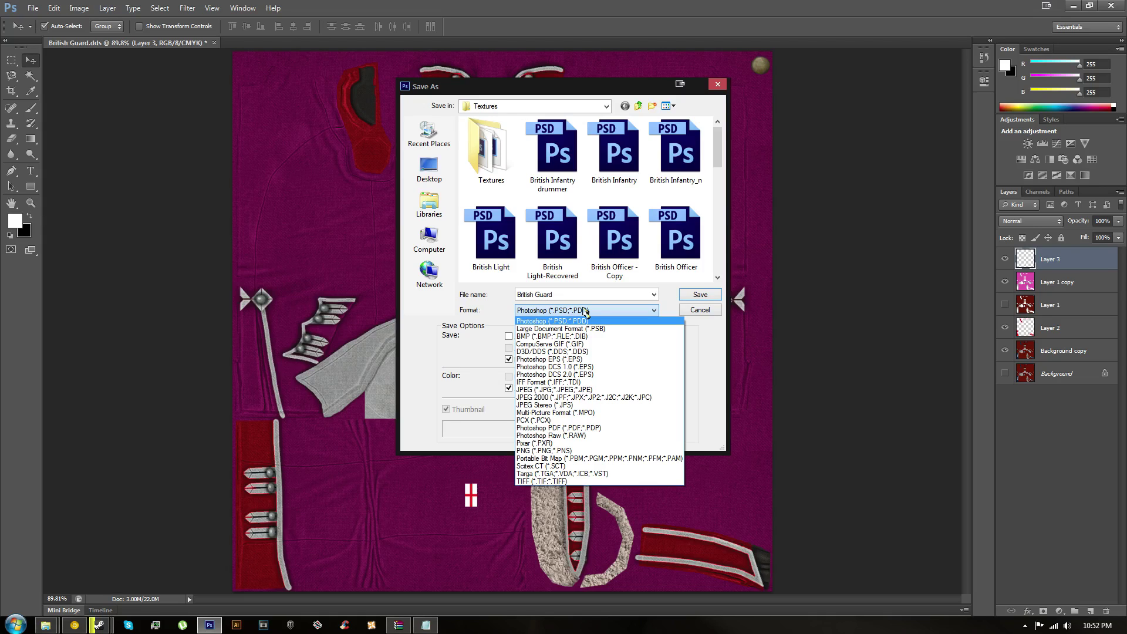
{"action": "left_click", "coordinate": [594, 351]}
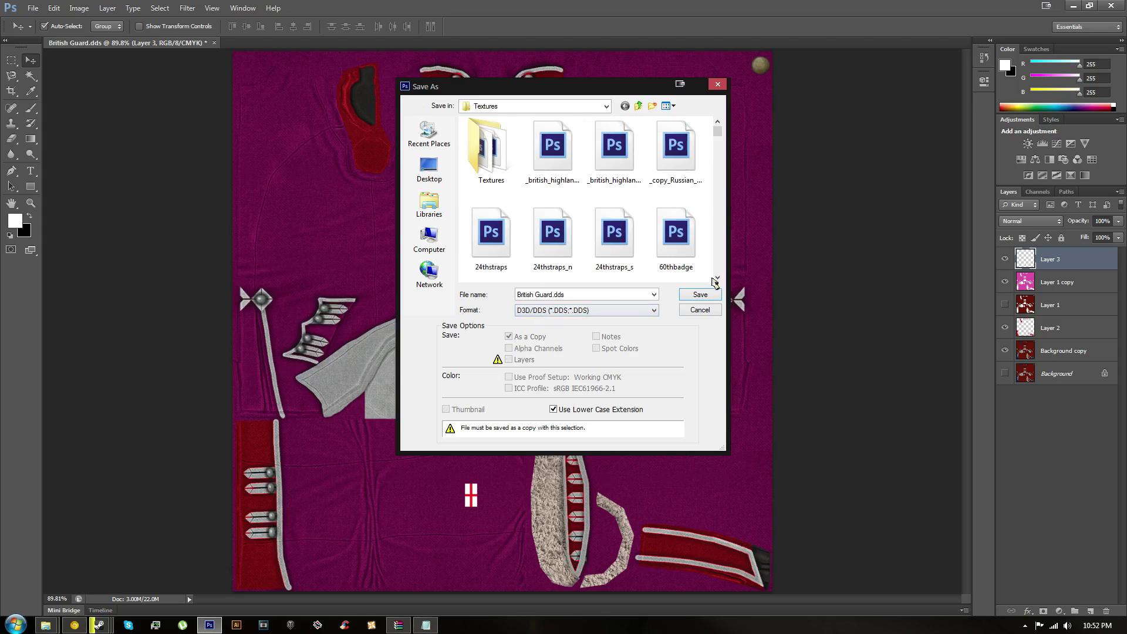
Save British Guard.dds to the Textures folder of the Napoleonic Wars module, replacing the existing file and accepting the NVIDIA DDS export settings
{"action": "left_click", "coordinate": [606, 106]}
{"action": "left_click", "coordinate": [526, 250]}
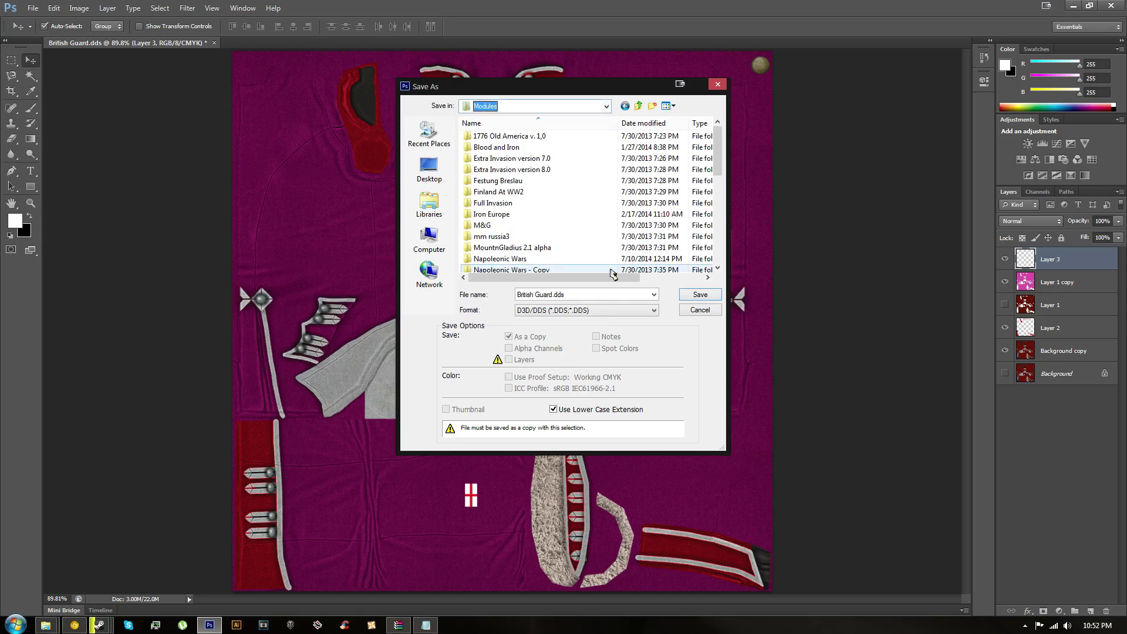
{"action": "double_click", "coordinate": [521, 259]}
{"action": "double_click", "coordinate": [496, 259]}
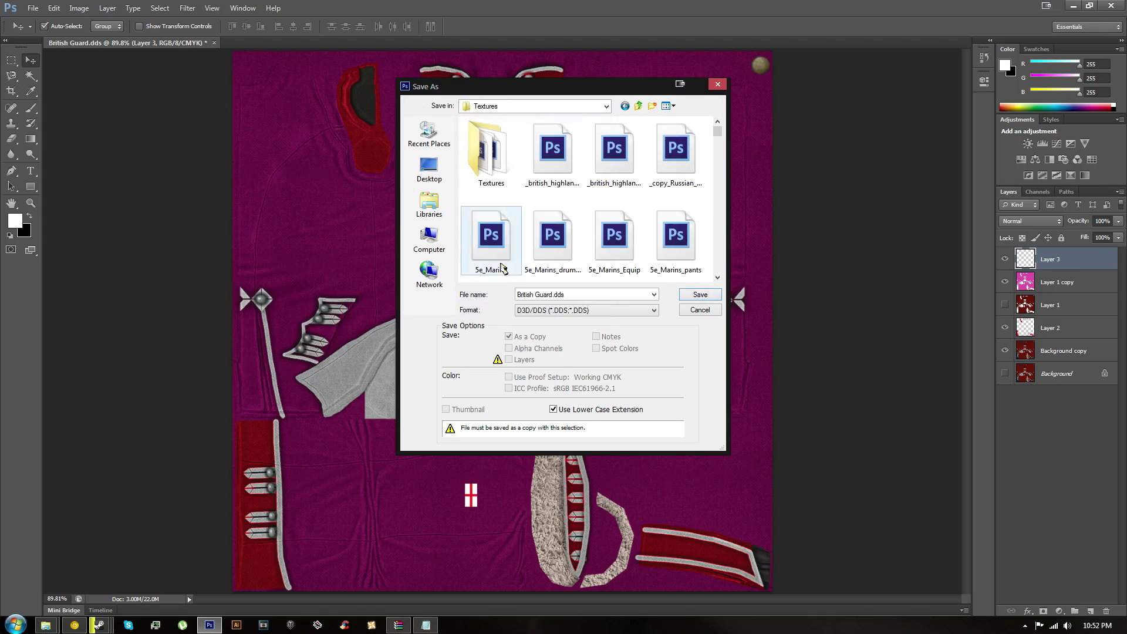
{"action": "left_click", "coordinate": [605, 106]}
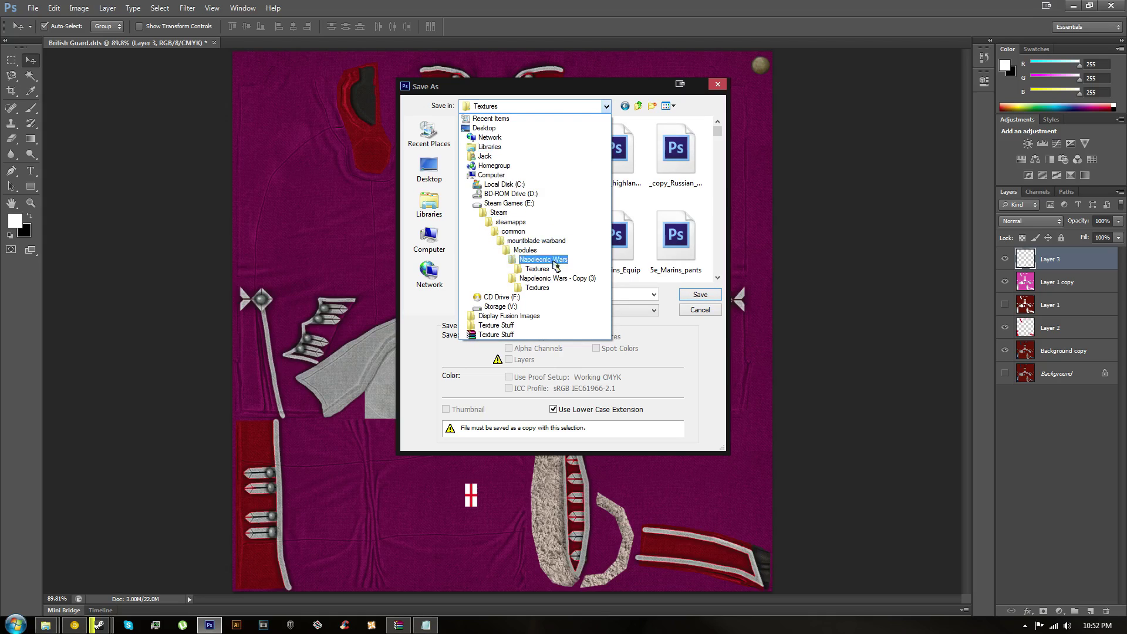
{"action": "left_click", "coordinate": [606, 106]}
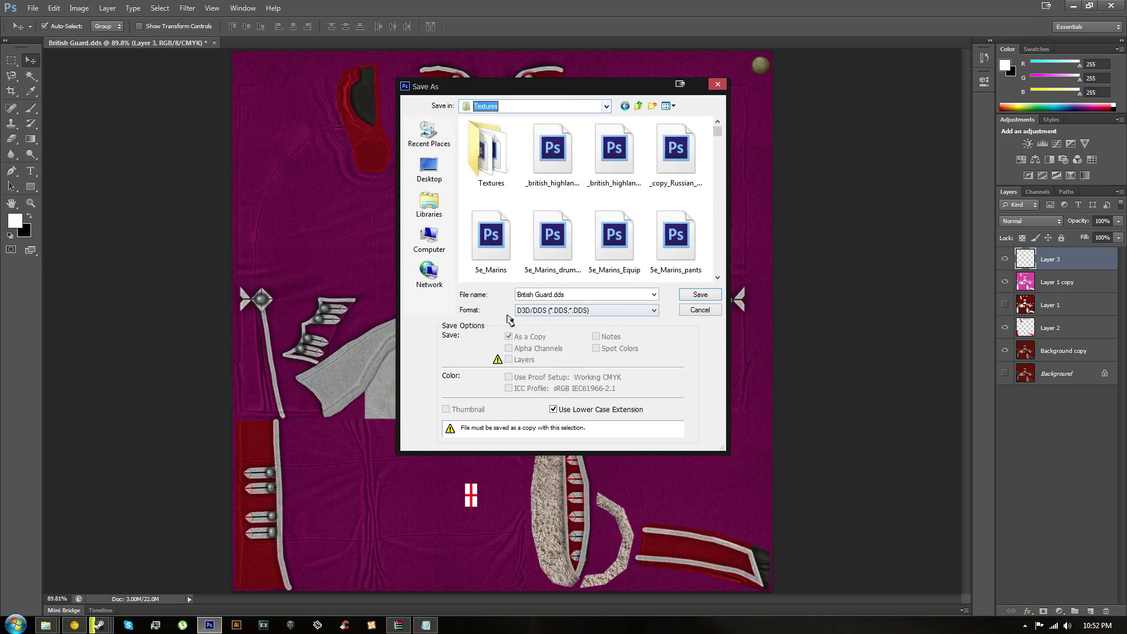
{"action": "left_click", "coordinate": [694, 294]}
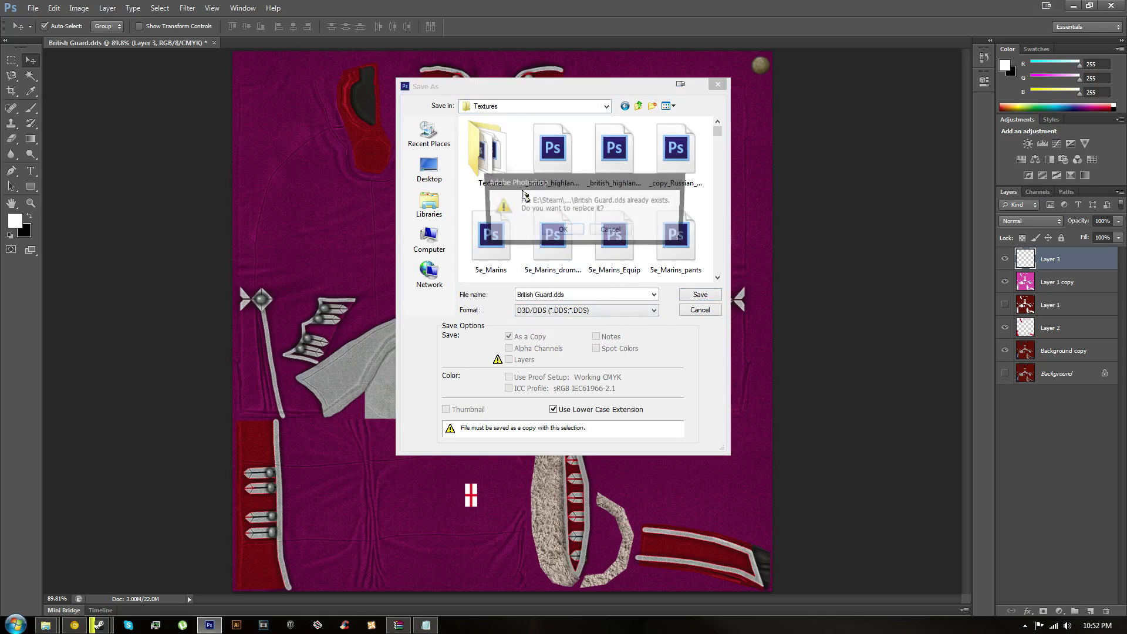
{"action": "left_click", "coordinate": [561, 231]}
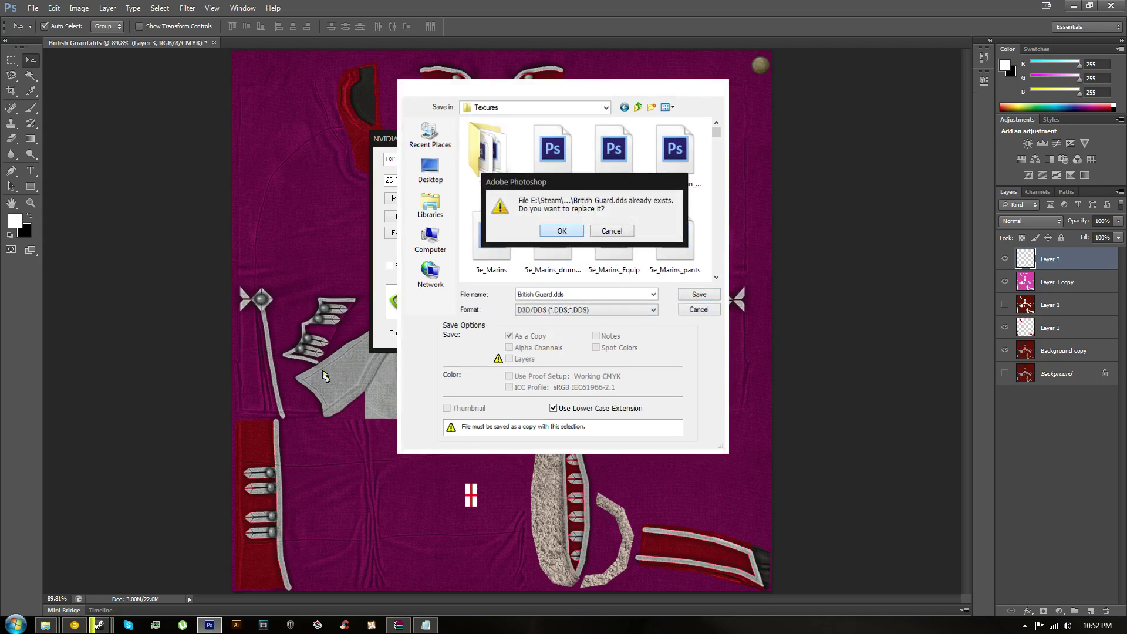
{"action": "left_click", "coordinate": [620, 160]}
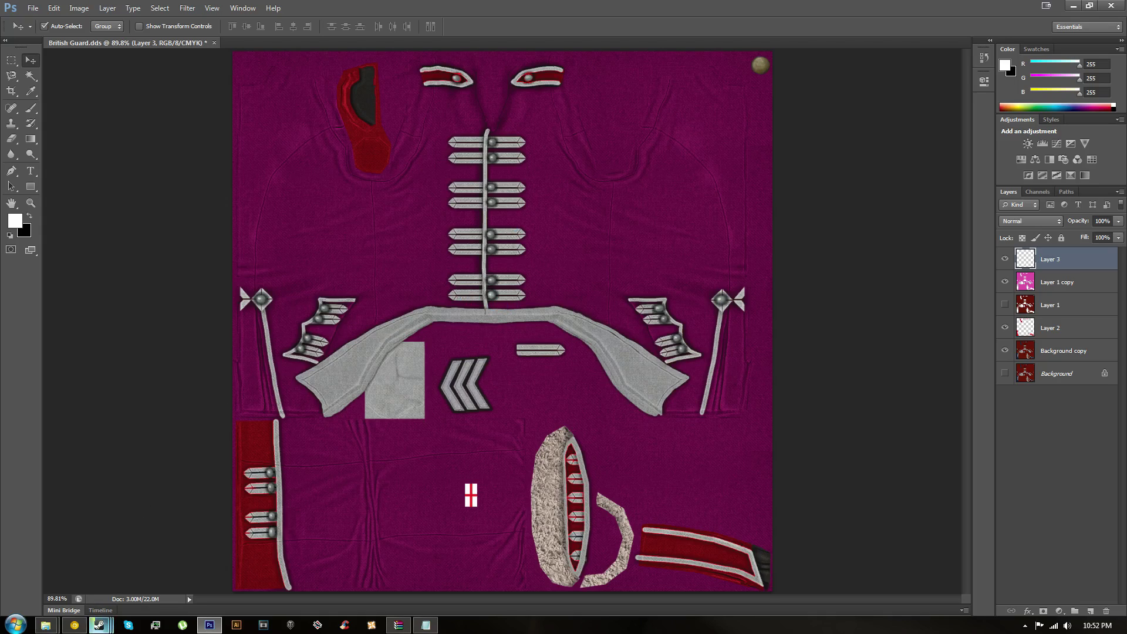
Switch to Steam and launch Mount & Blade: Warband from the game library
{"action": "mouse_move", "coordinate": [99, 625]}
{"action": "left_click", "coordinate": [207, 577]}
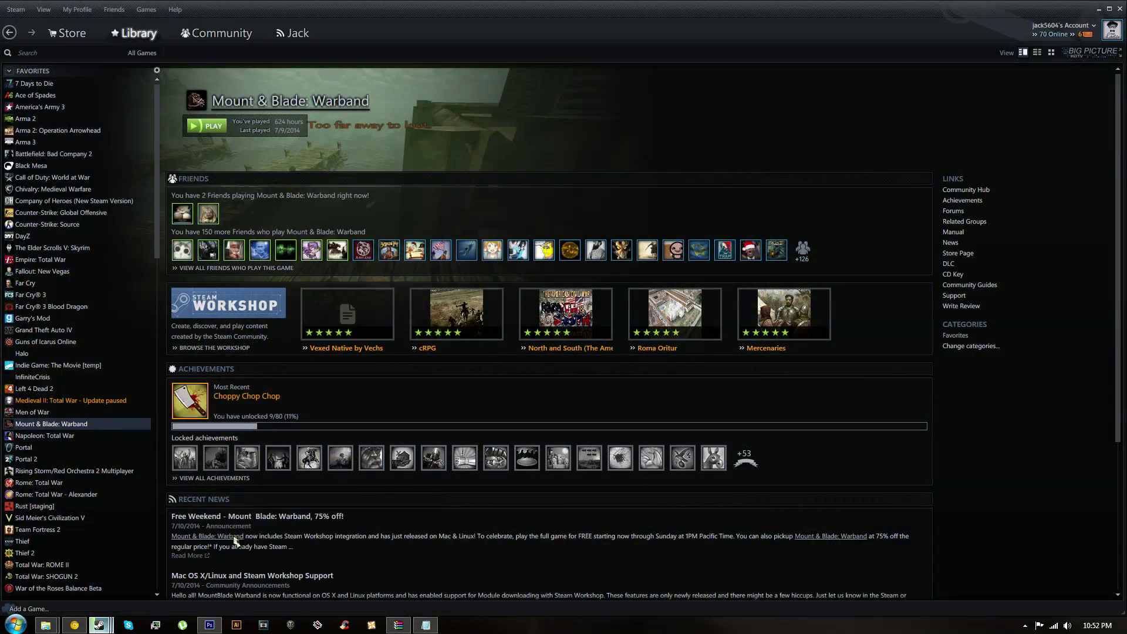
{"action": "left_click", "coordinate": [206, 126]}
{"action": "left_click", "coordinate": [598, 352]}
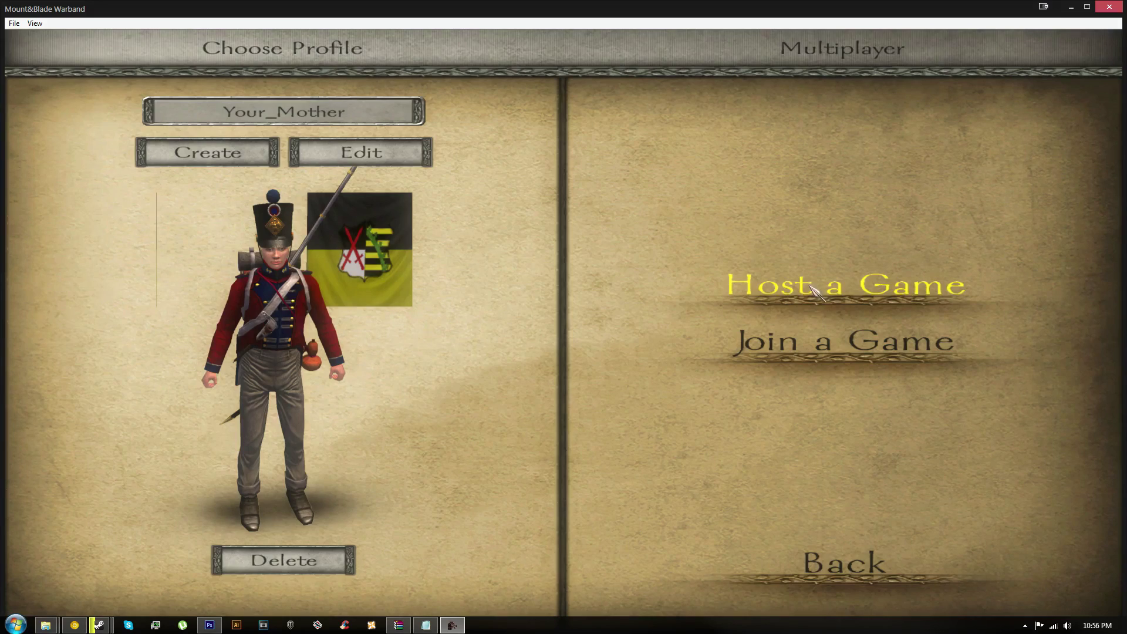
Host a Deathmatch on Ambush (Day) and join the United Kingdom as a Ranker in the Coldstream Regiment of Foot Guards
{"action": "left_click", "coordinate": [842, 284]}
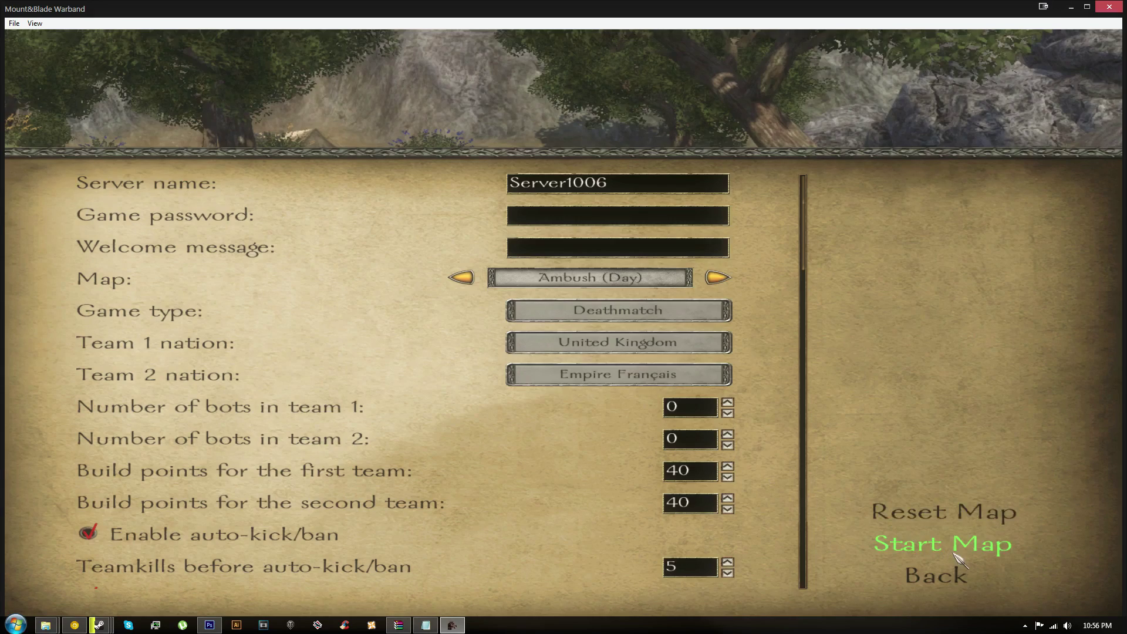
{"action": "left_click", "coordinate": [934, 546]}
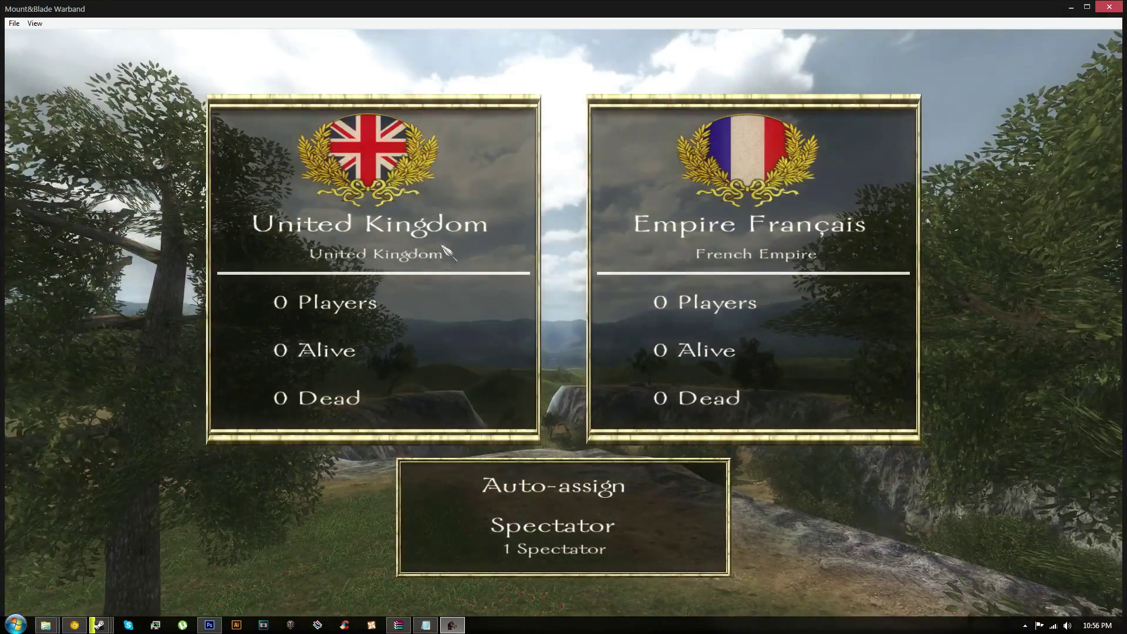
{"action": "left_click", "coordinate": [521, 260]}
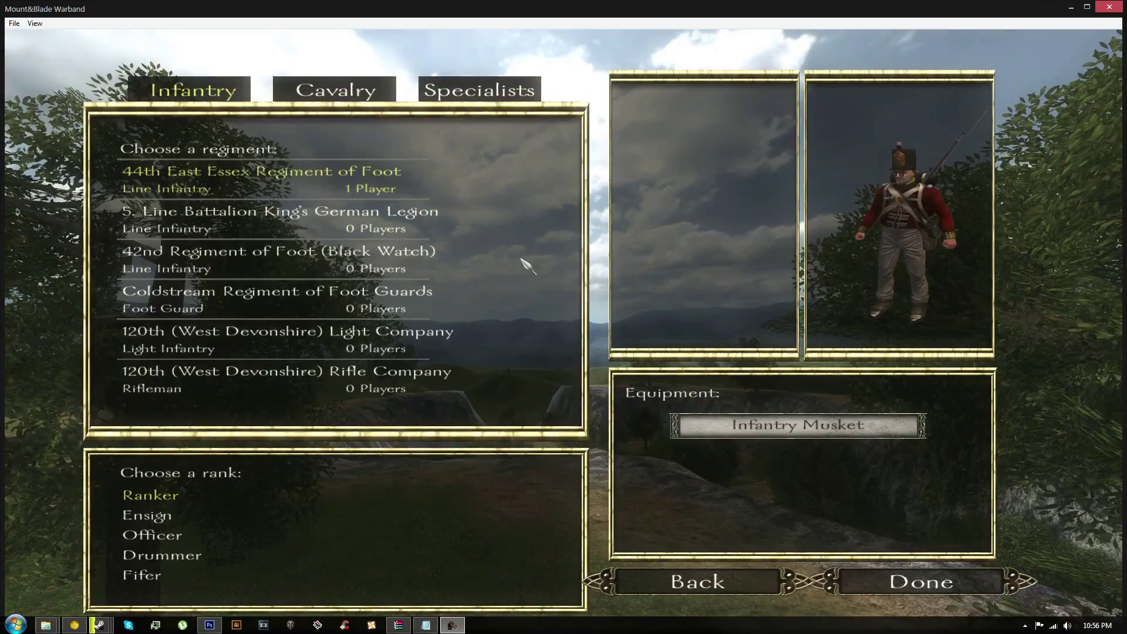
{"action": "left_click", "coordinate": [239, 293]}
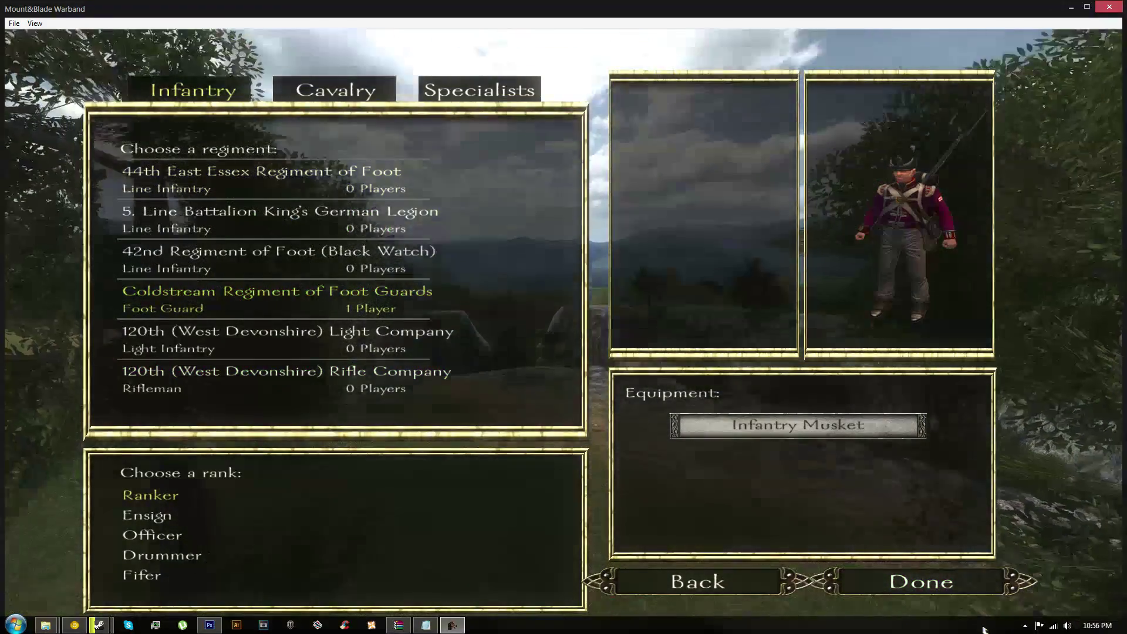
{"action": "left_click", "coordinate": [933, 581]}
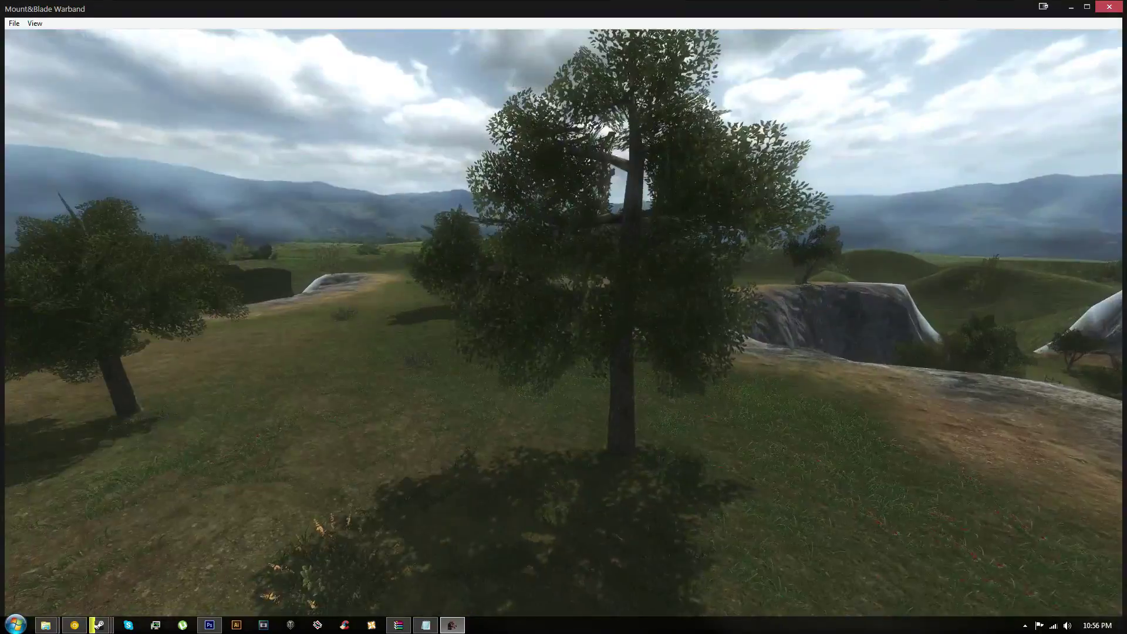
Confirm the Officer rank in the 120th (West Devonshire) Rifle Company, and choose Spectator in the team selection
{"action": "key", "text": "x"}
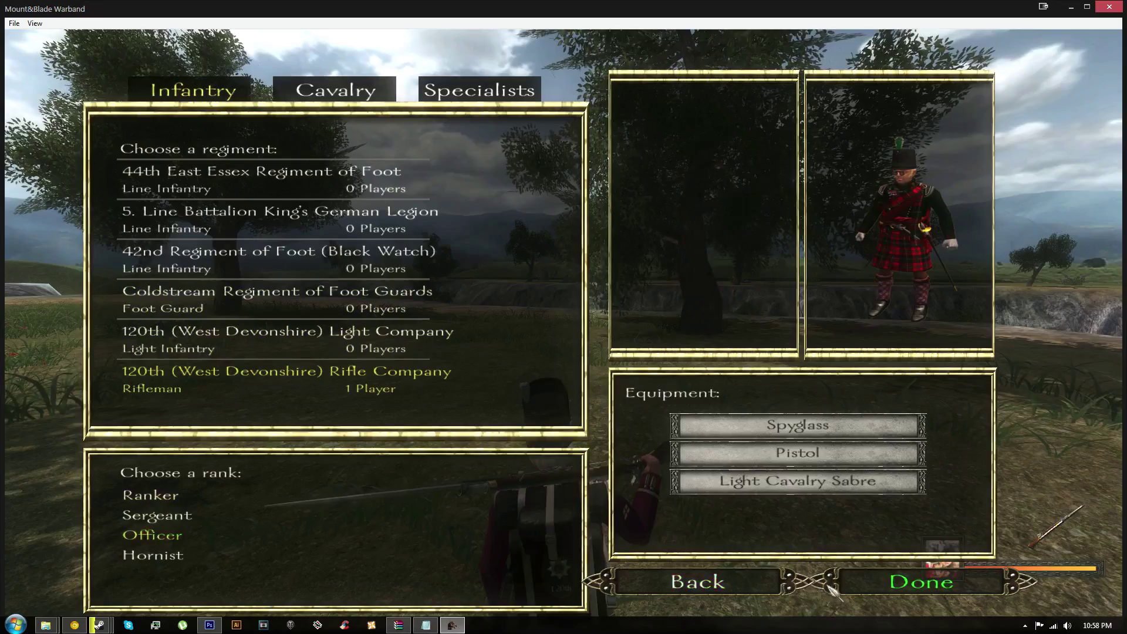
{"action": "left_click", "coordinate": [830, 585]}
{"action": "key", "text": "Escape"}
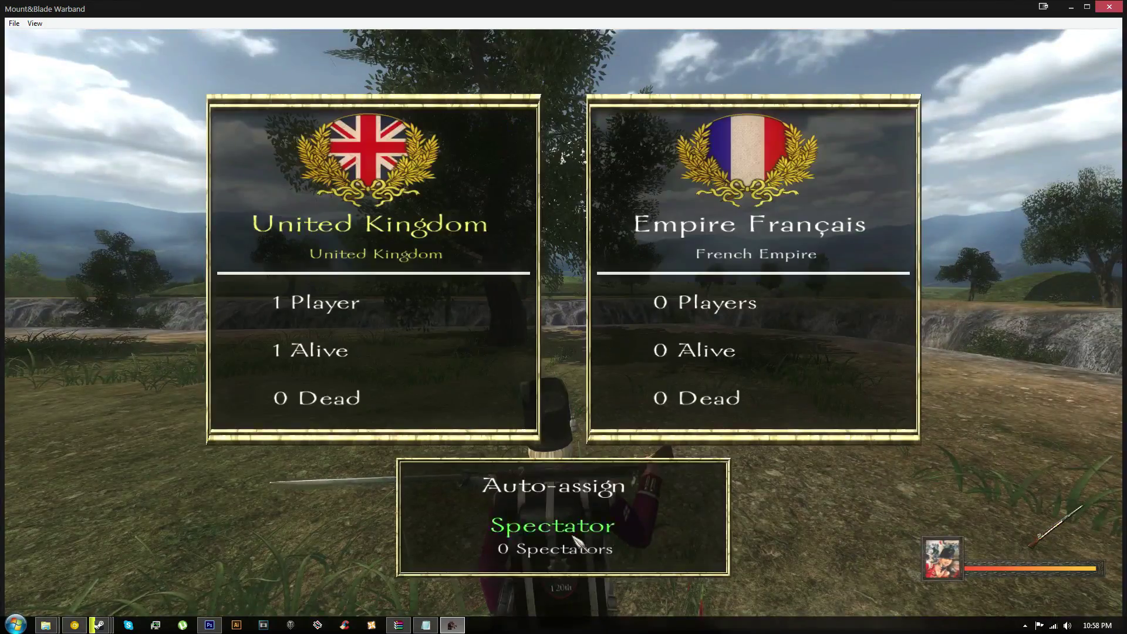
{"action": "left_click", "coordinate": [574, 536]}
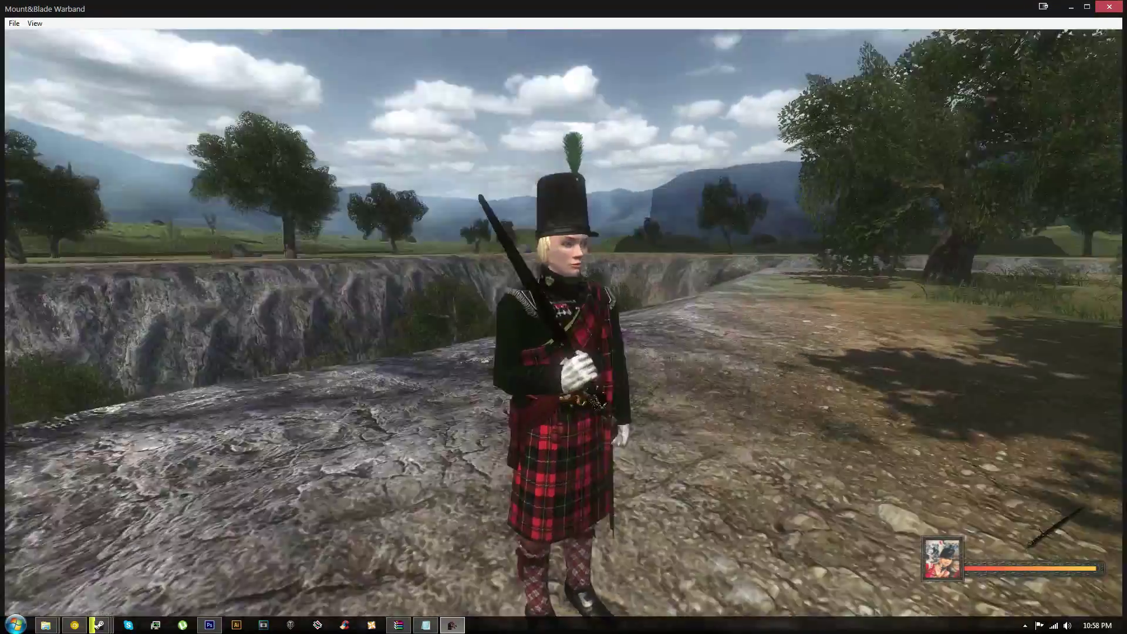
Move the tartan-uniformed officer around the map and examine the custom textures in the game
{"action": "key", "text": "w"}
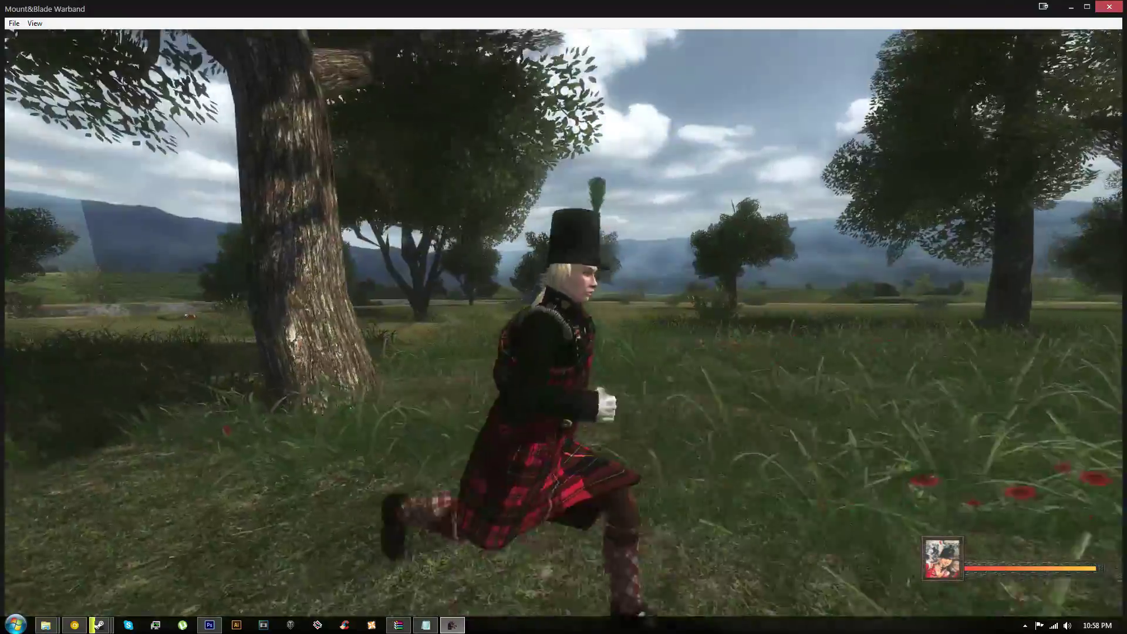
{"action": "key", "text": "w"}
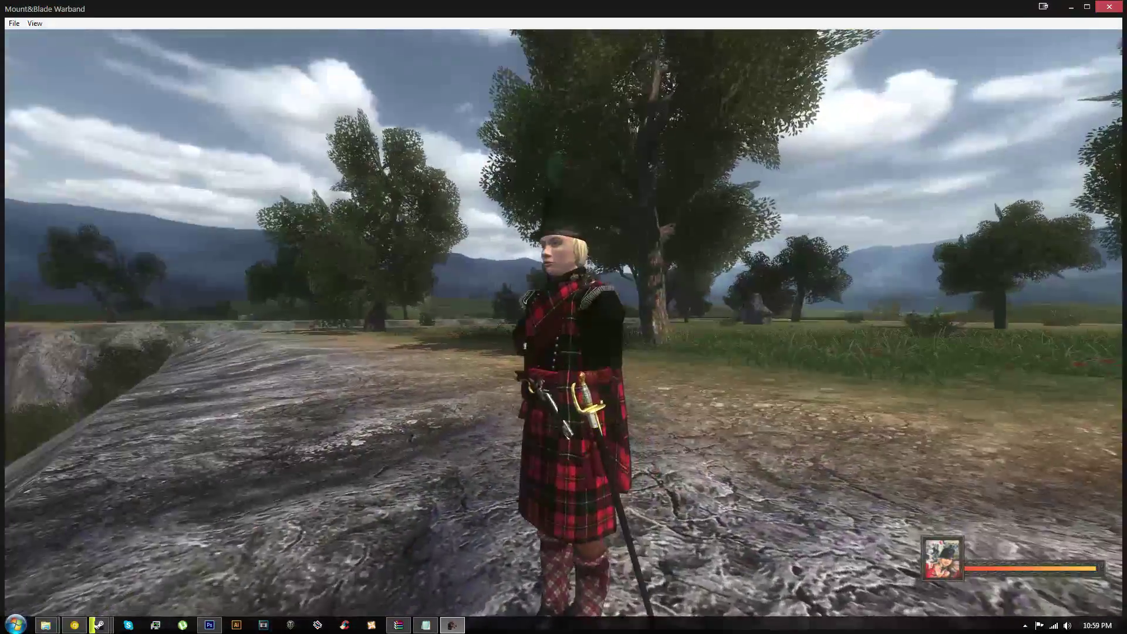
{"action": "key", "text": "w"}
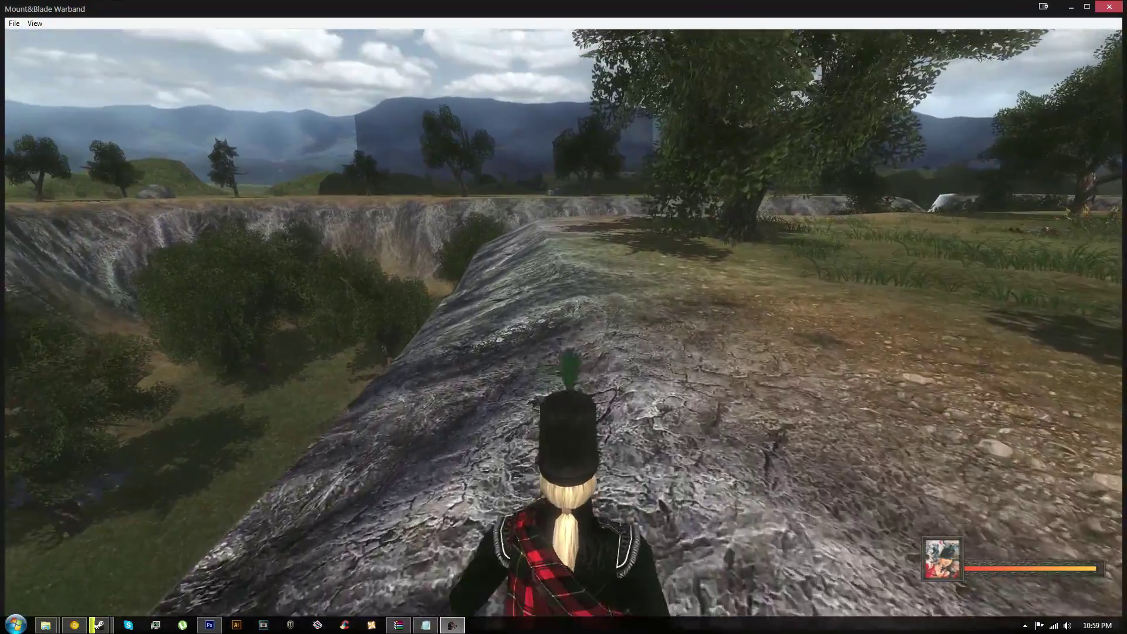
{"action": "scroll", "coordinate": [563, 317], "scroll_direction": "up", "scroll_amount": 1}
{"action": "key", "text": "w"}
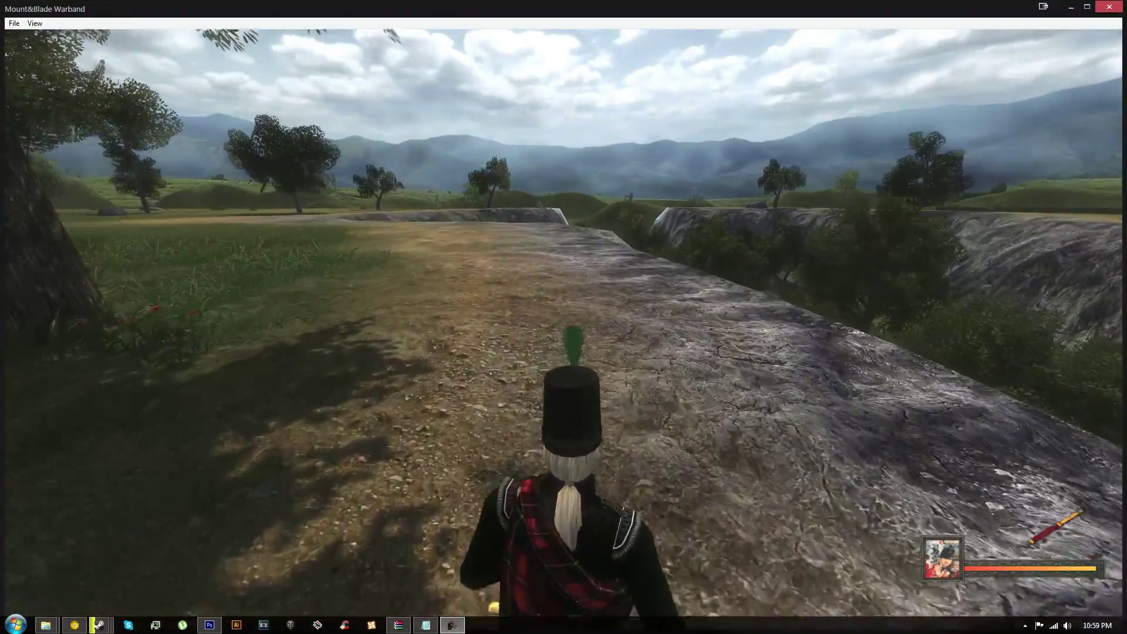
{"action": "key", "text": "w"}
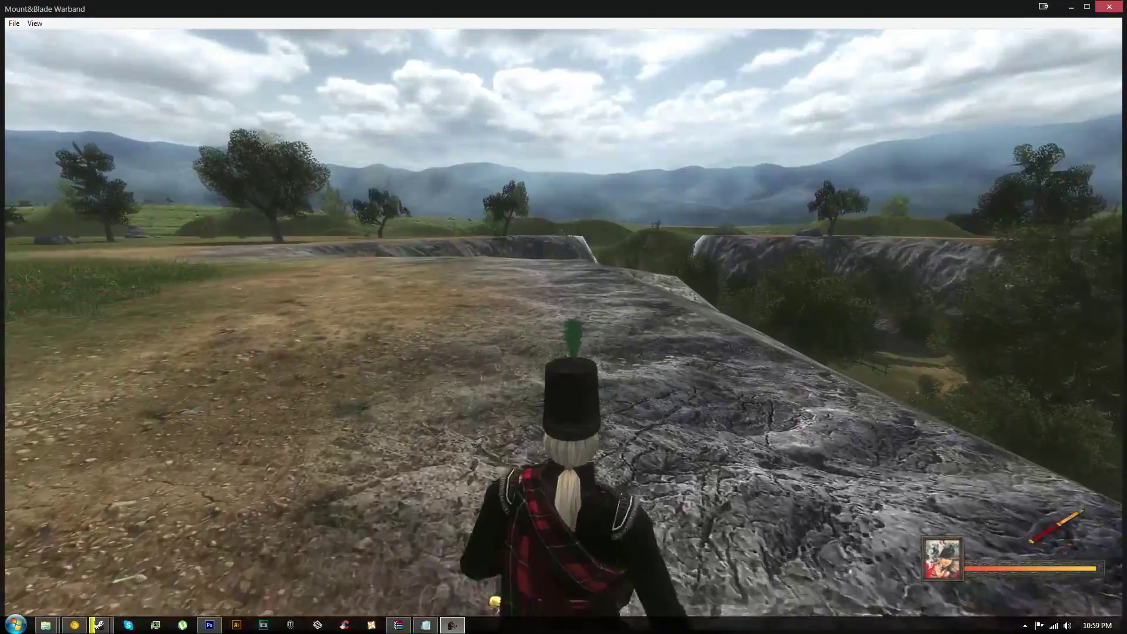